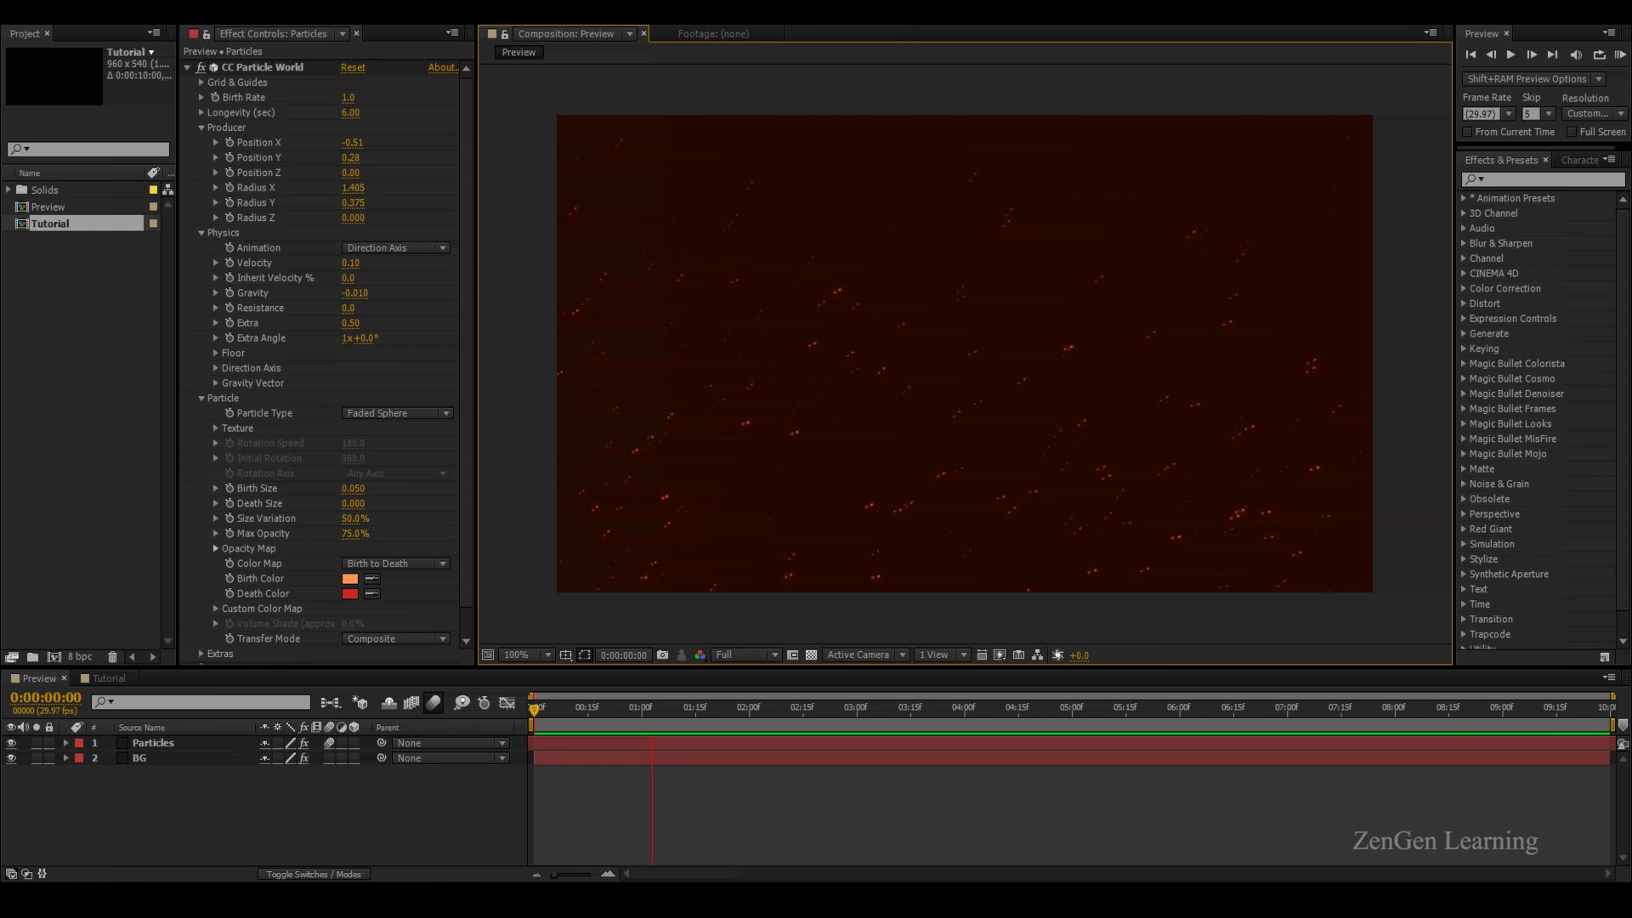
# Open the Tutorial composition and create a new solid layer named Particles
pyautogui.doubleClick(51, 224)
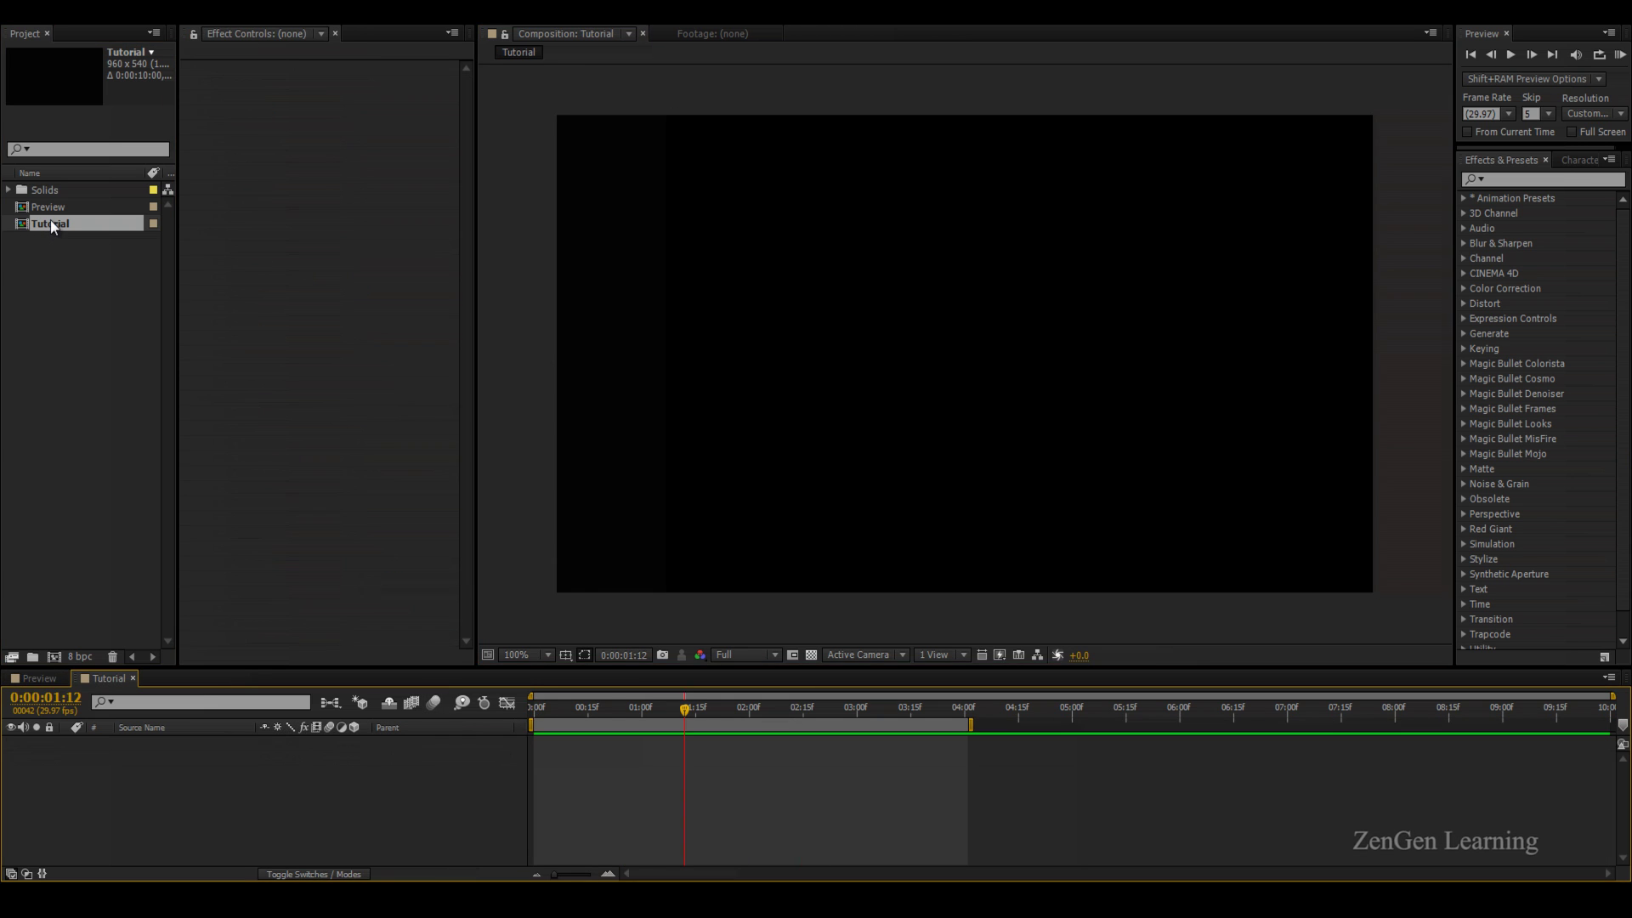
pyautogui.rightClick(180, 808)
pyautogui.moveTo(374, 613)
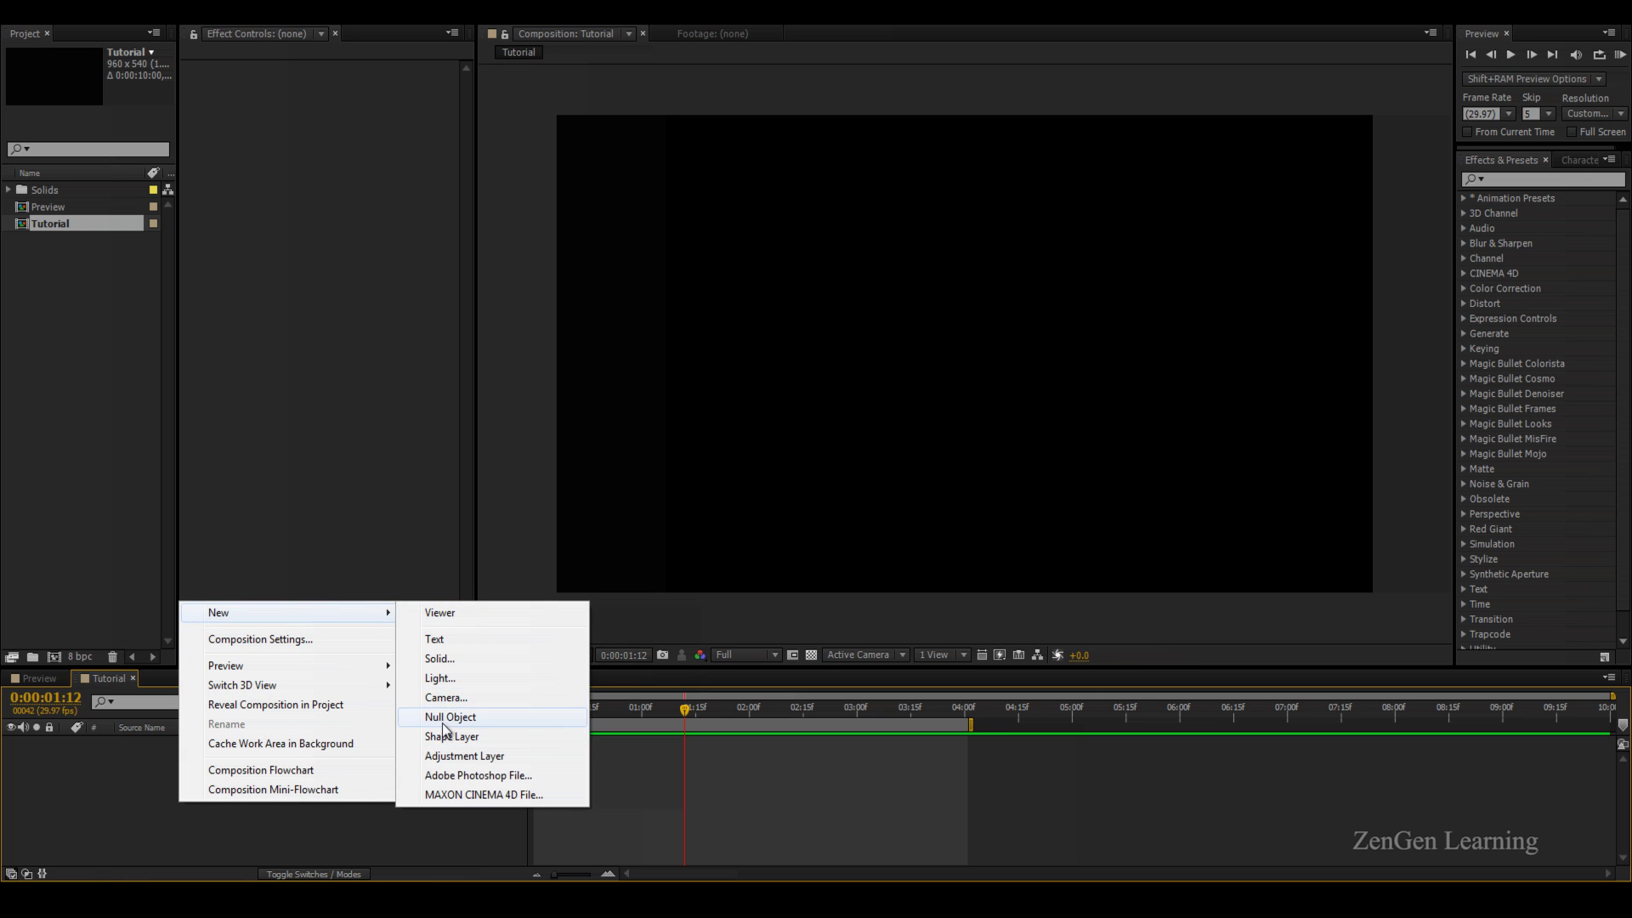
pyautogui.click(440, 659)
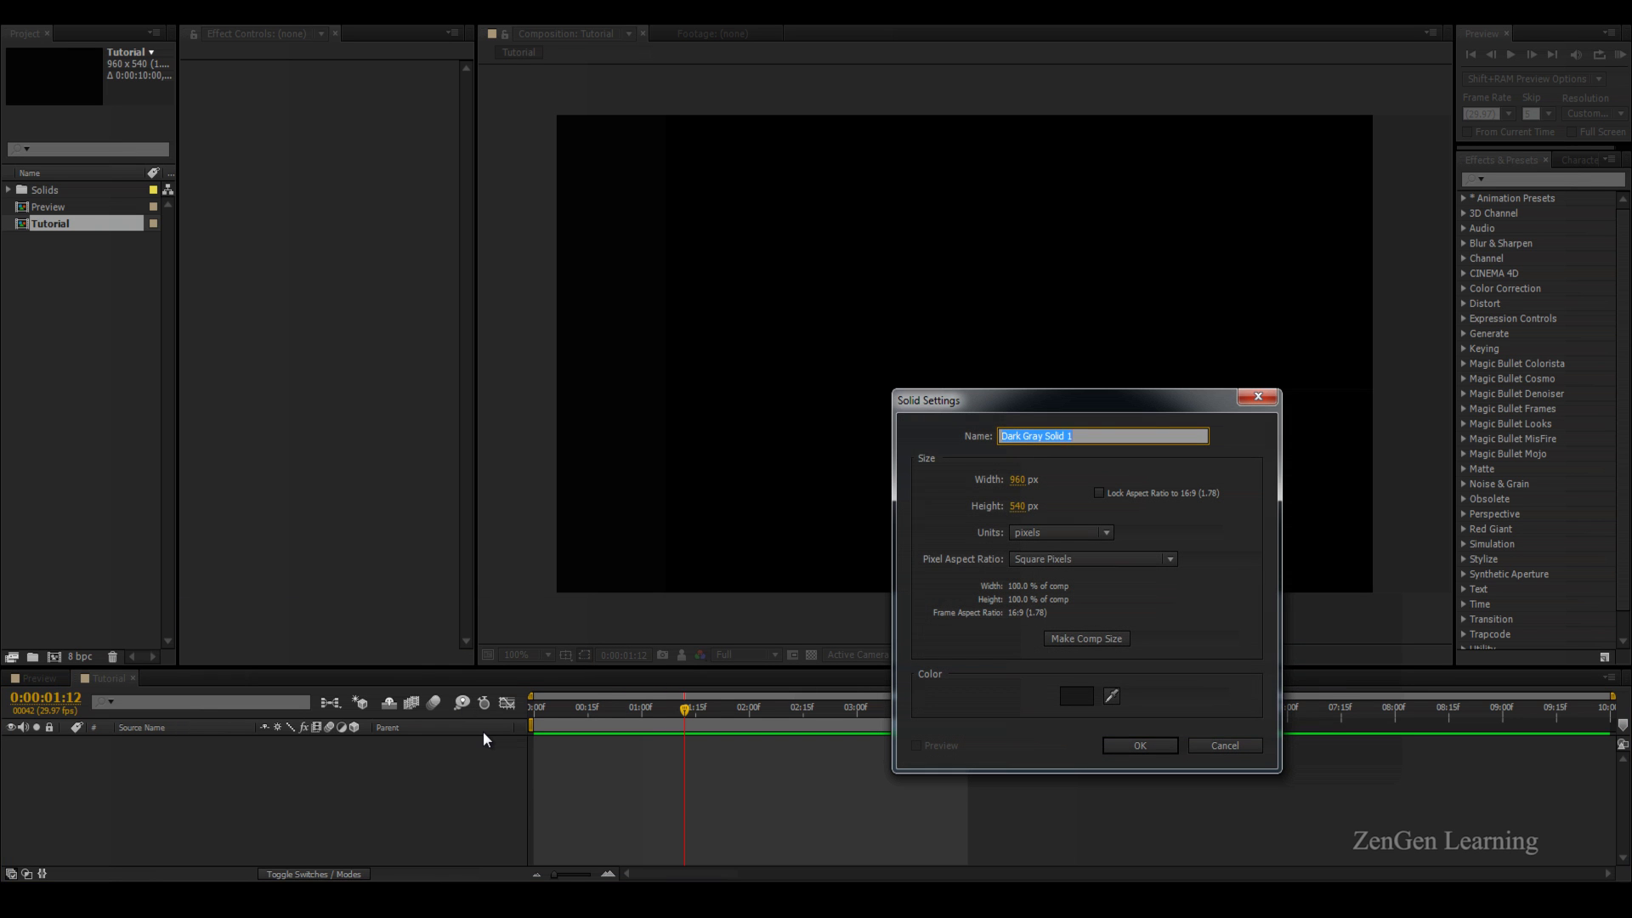
pyautogui.write('Particles')
pyautogui.press('Return')
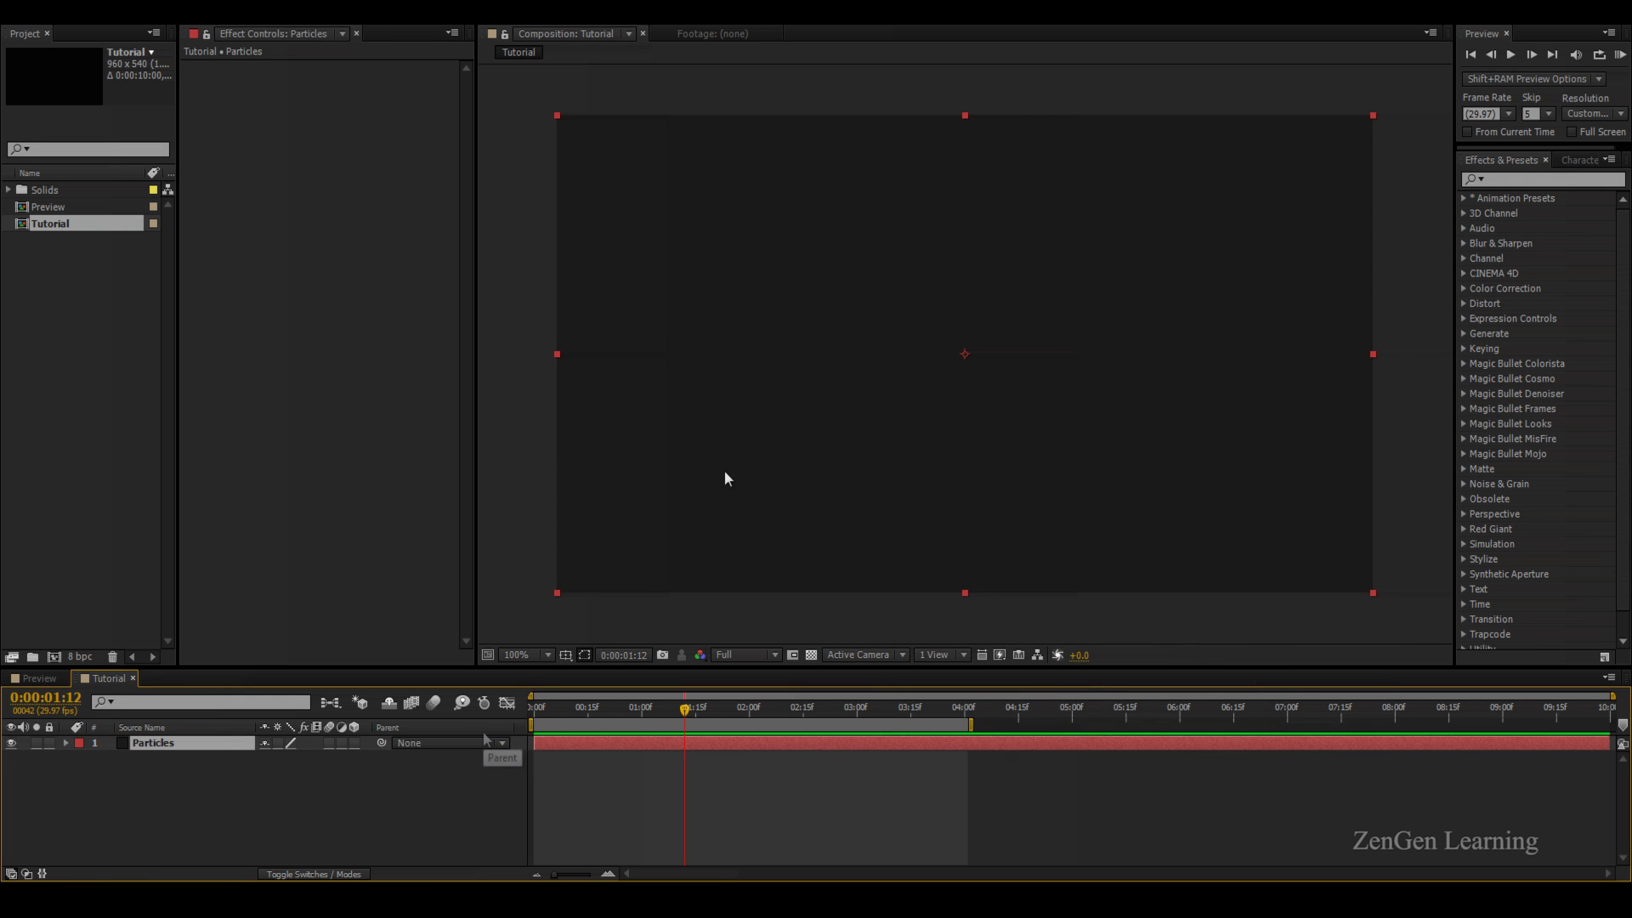
# Find the CC Particle World effect, apply it to the Particles layer, and preview the default animation
pyautogui.click(1509, 179)
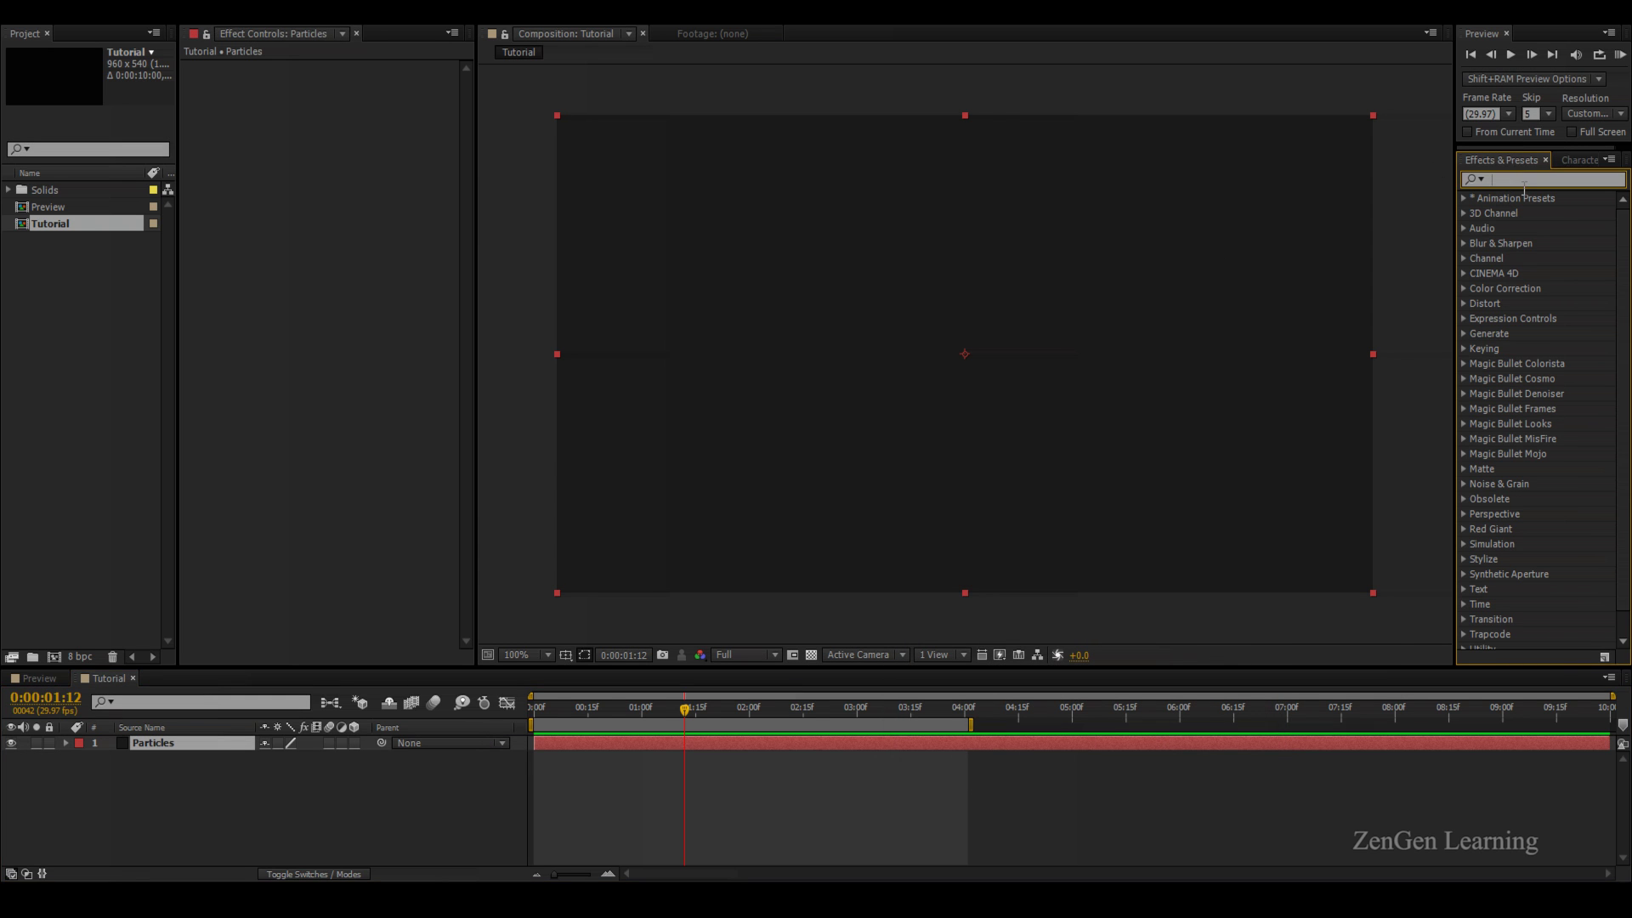
pyautogui.write('part')
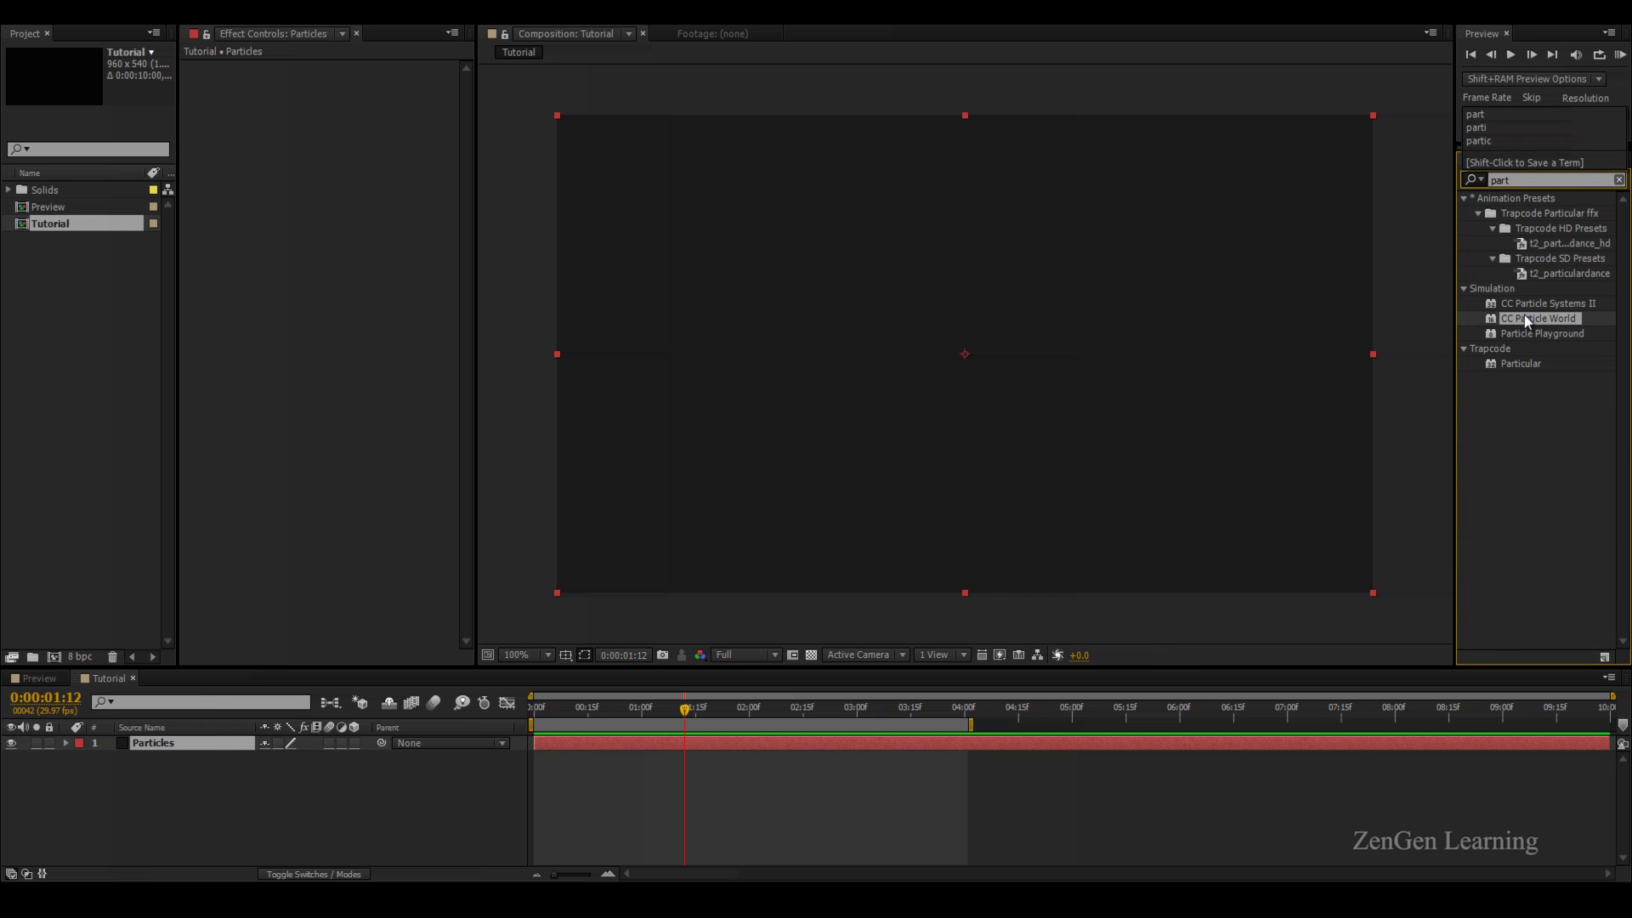
pyautogui.moveTo(1526, 320); pyautogui.dragTo(1105, 471)
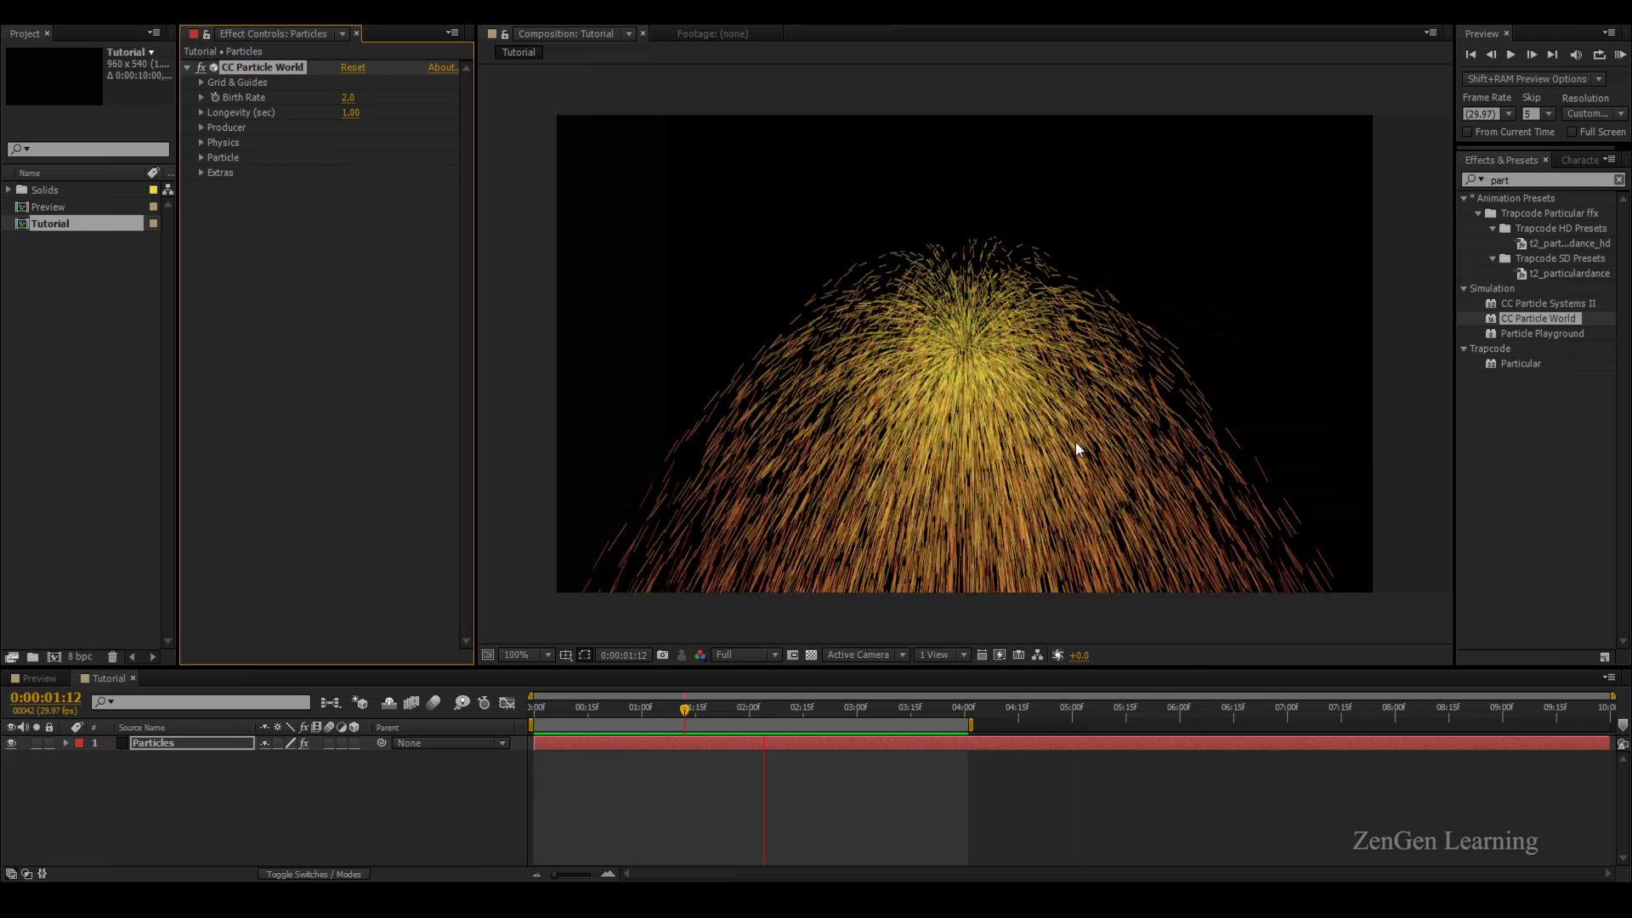
pyautogui.press('space')
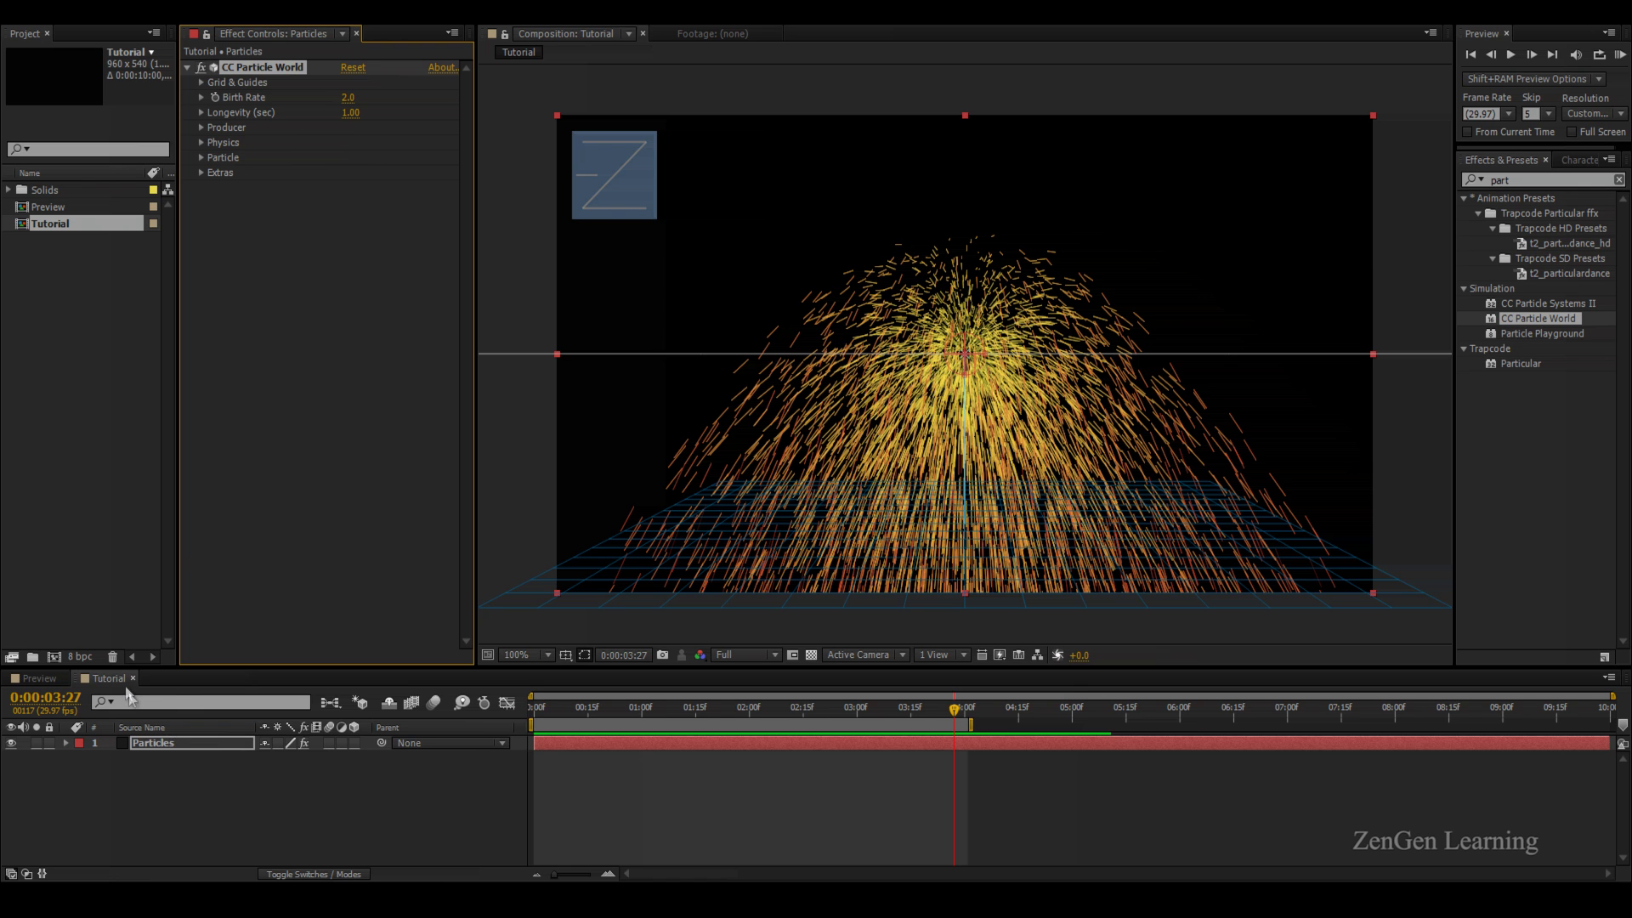
# Set the CC Particle World particle type to Shaded Sphere in the Tutorial composition
pyautogui.click(40, 679)
pyautogui.click(106, 677)
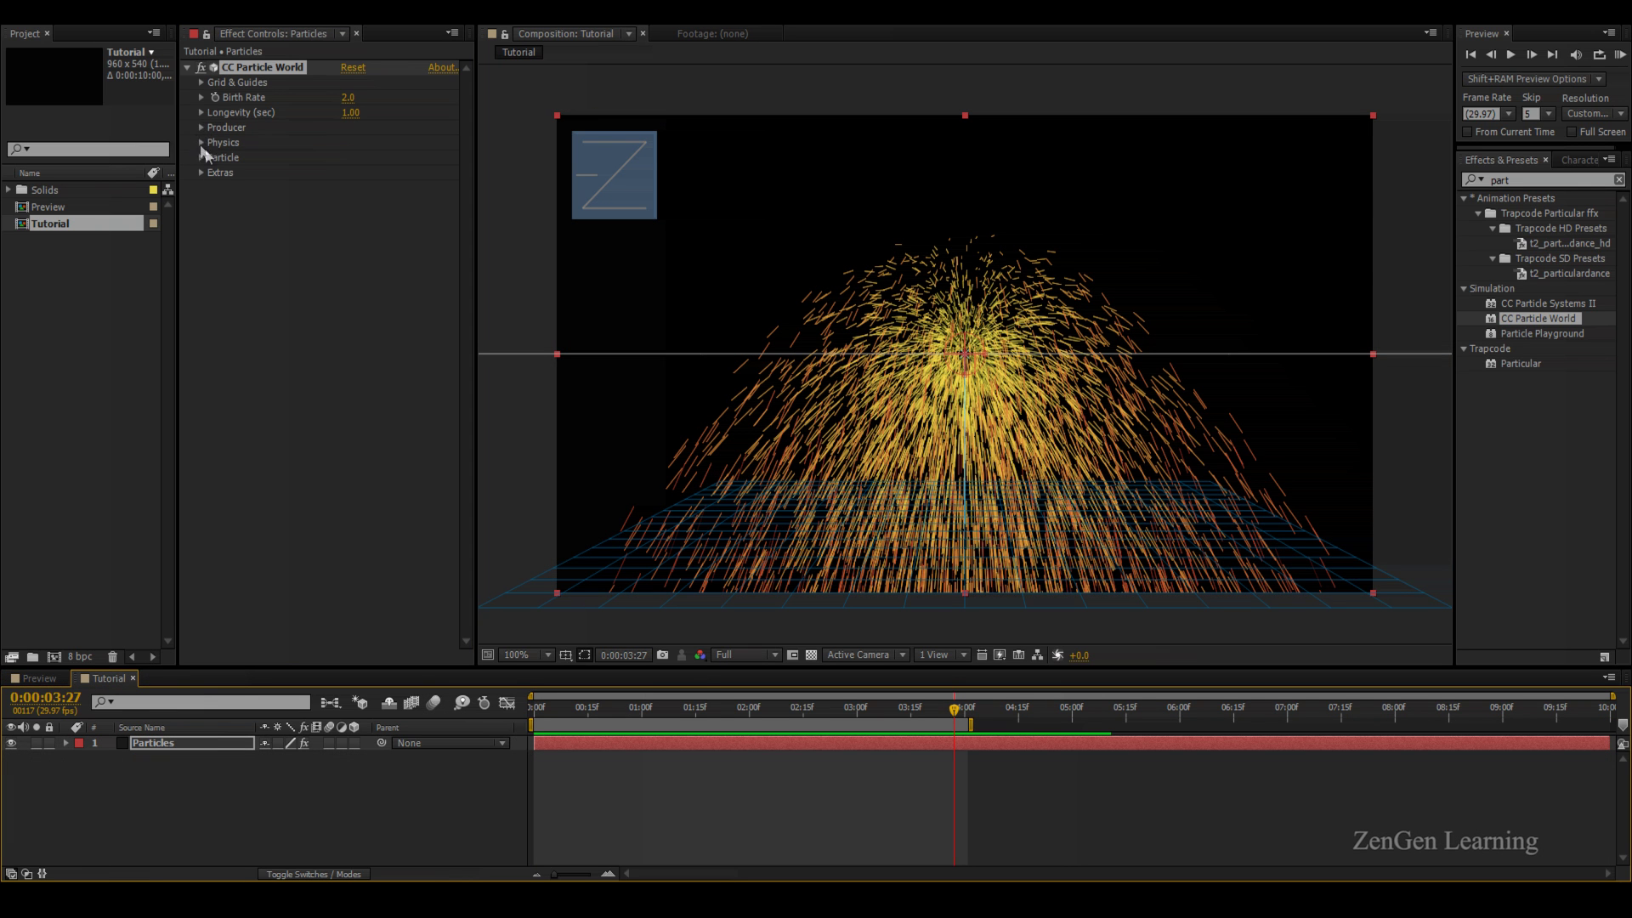
pyautogui.click(201, 158)
pyautogui.click(385, 175)
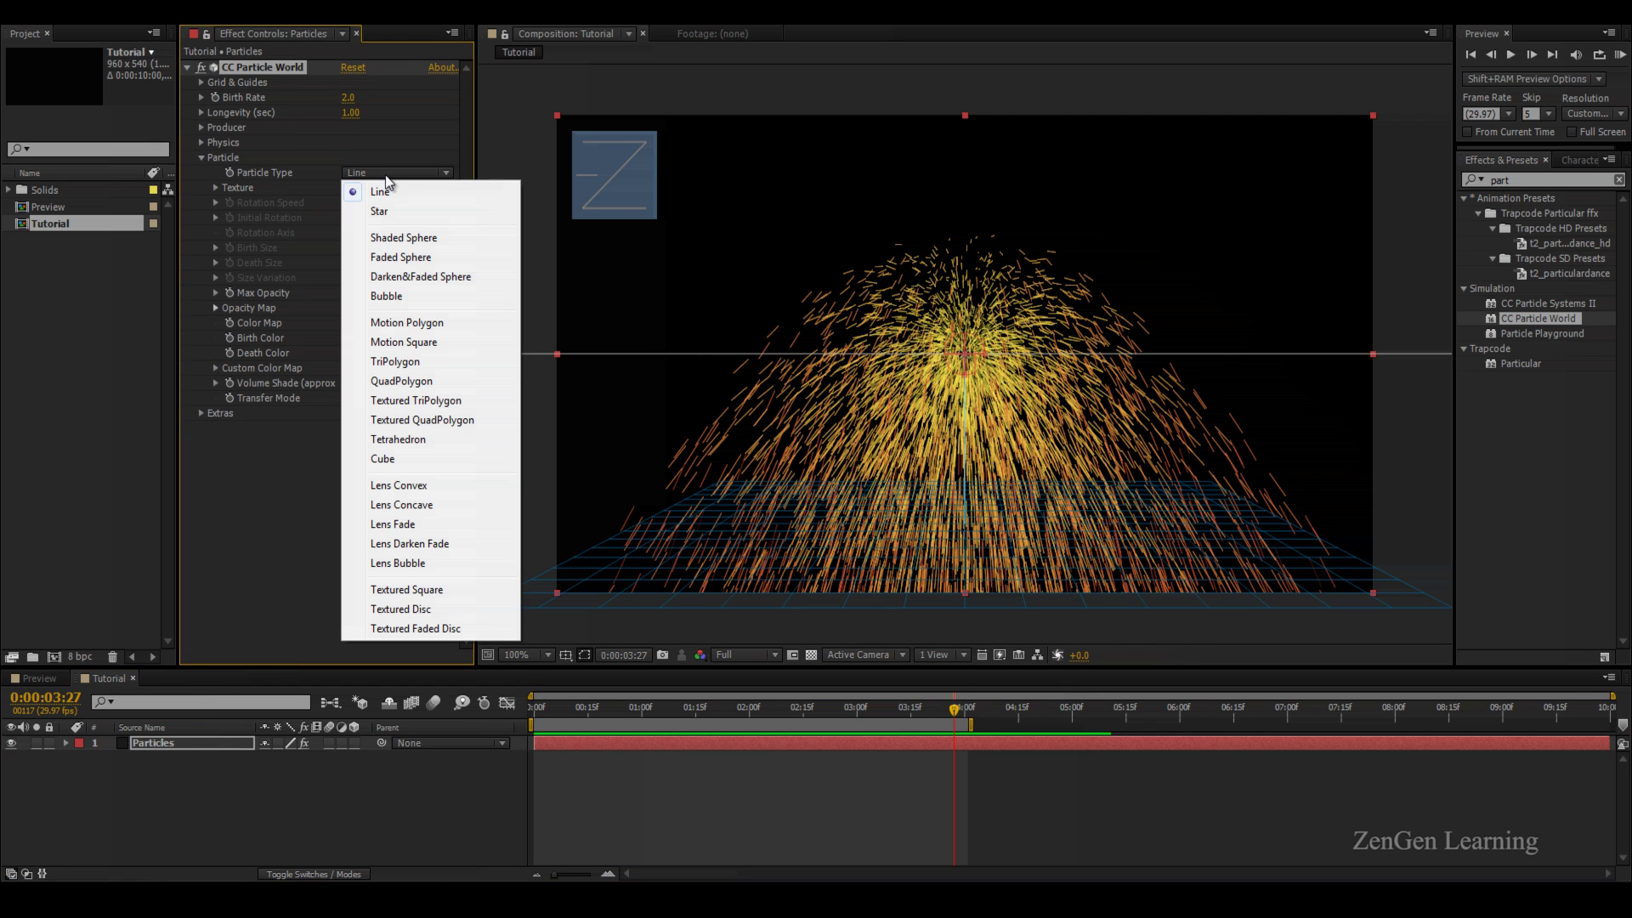
pyautogui.click(405, 241)
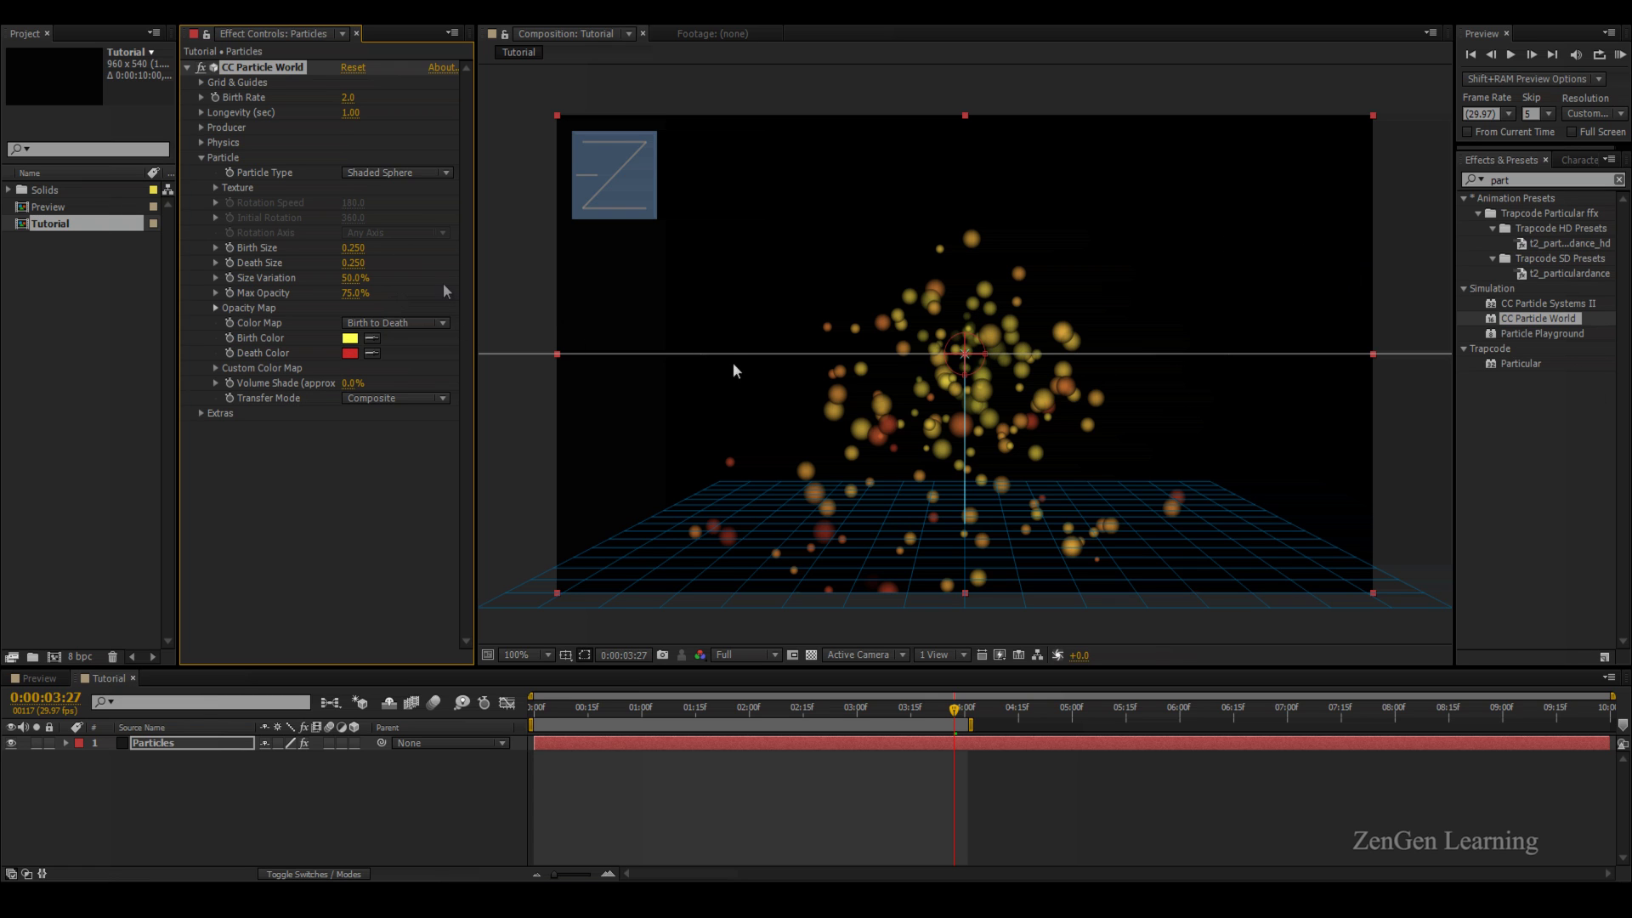
# Apply the Stylize Glow effect to the Particles layer and duplicate it, collapsing both copies' settings
pyautogui.click(1537, 175)
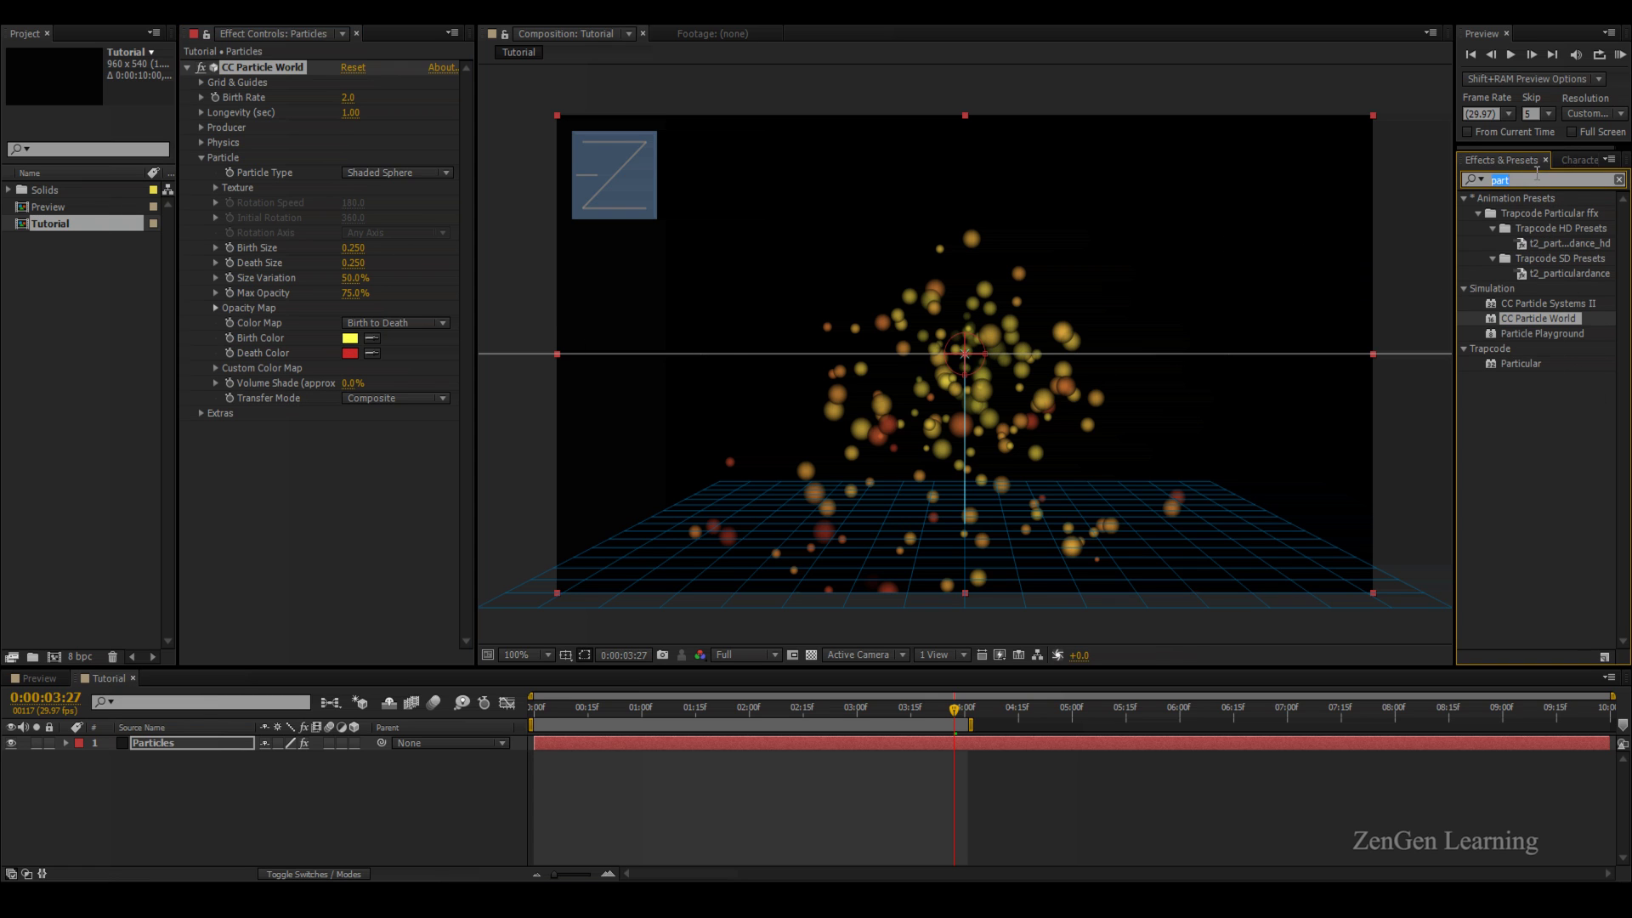
pyautogui.write('glow')
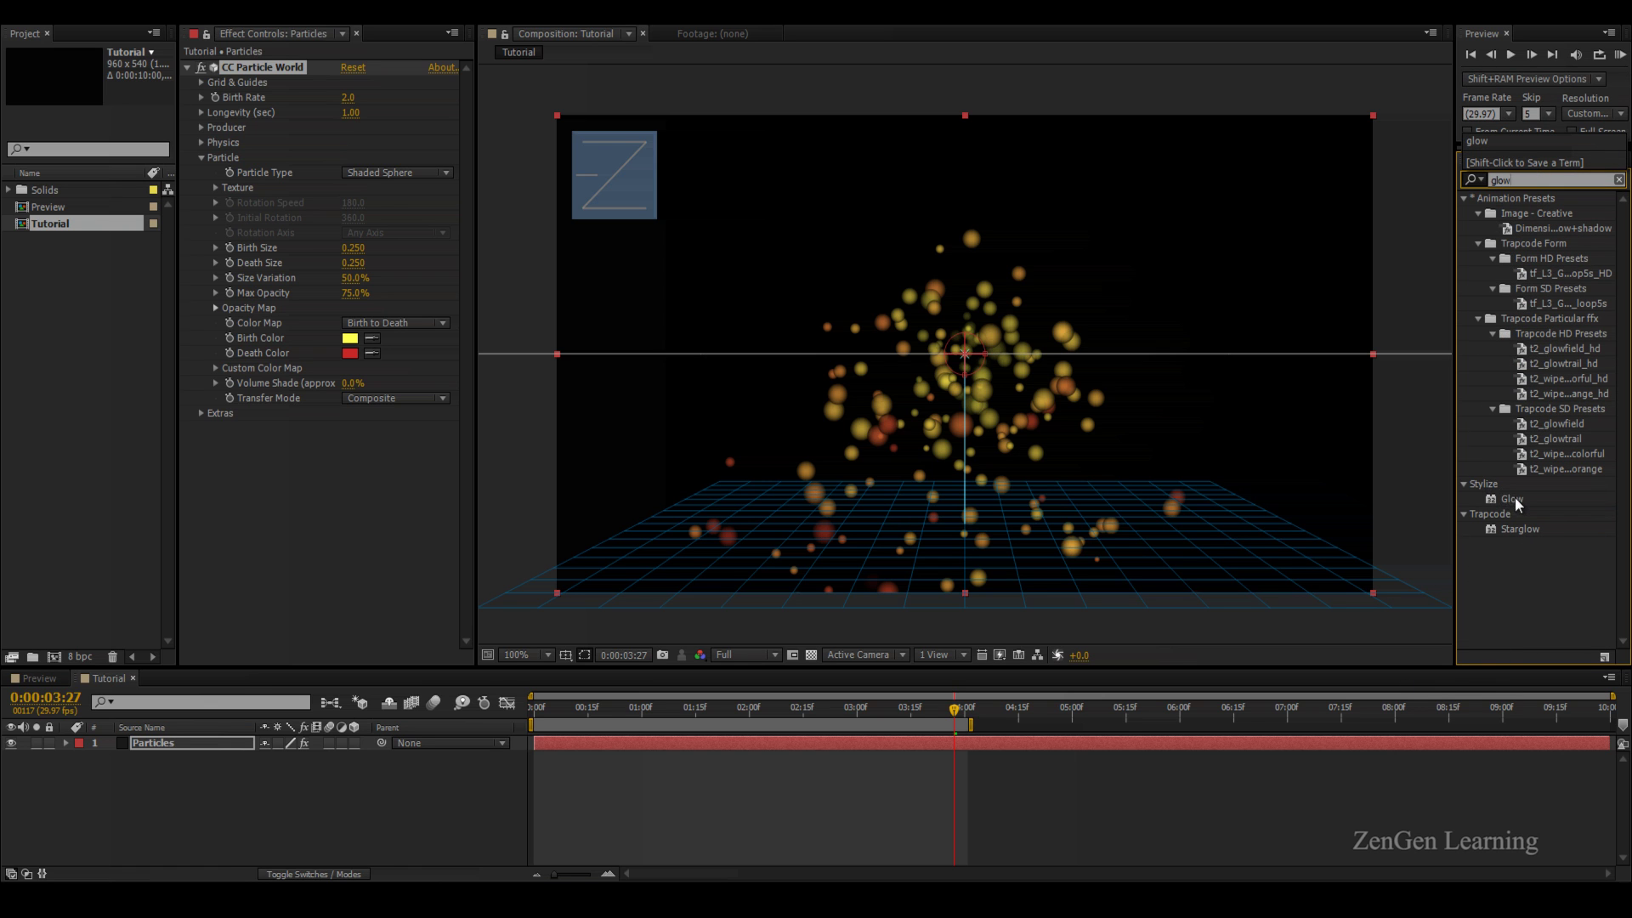
pyautogui.moveTo(1513, 499); pyautogui.dragTo(258, 430)
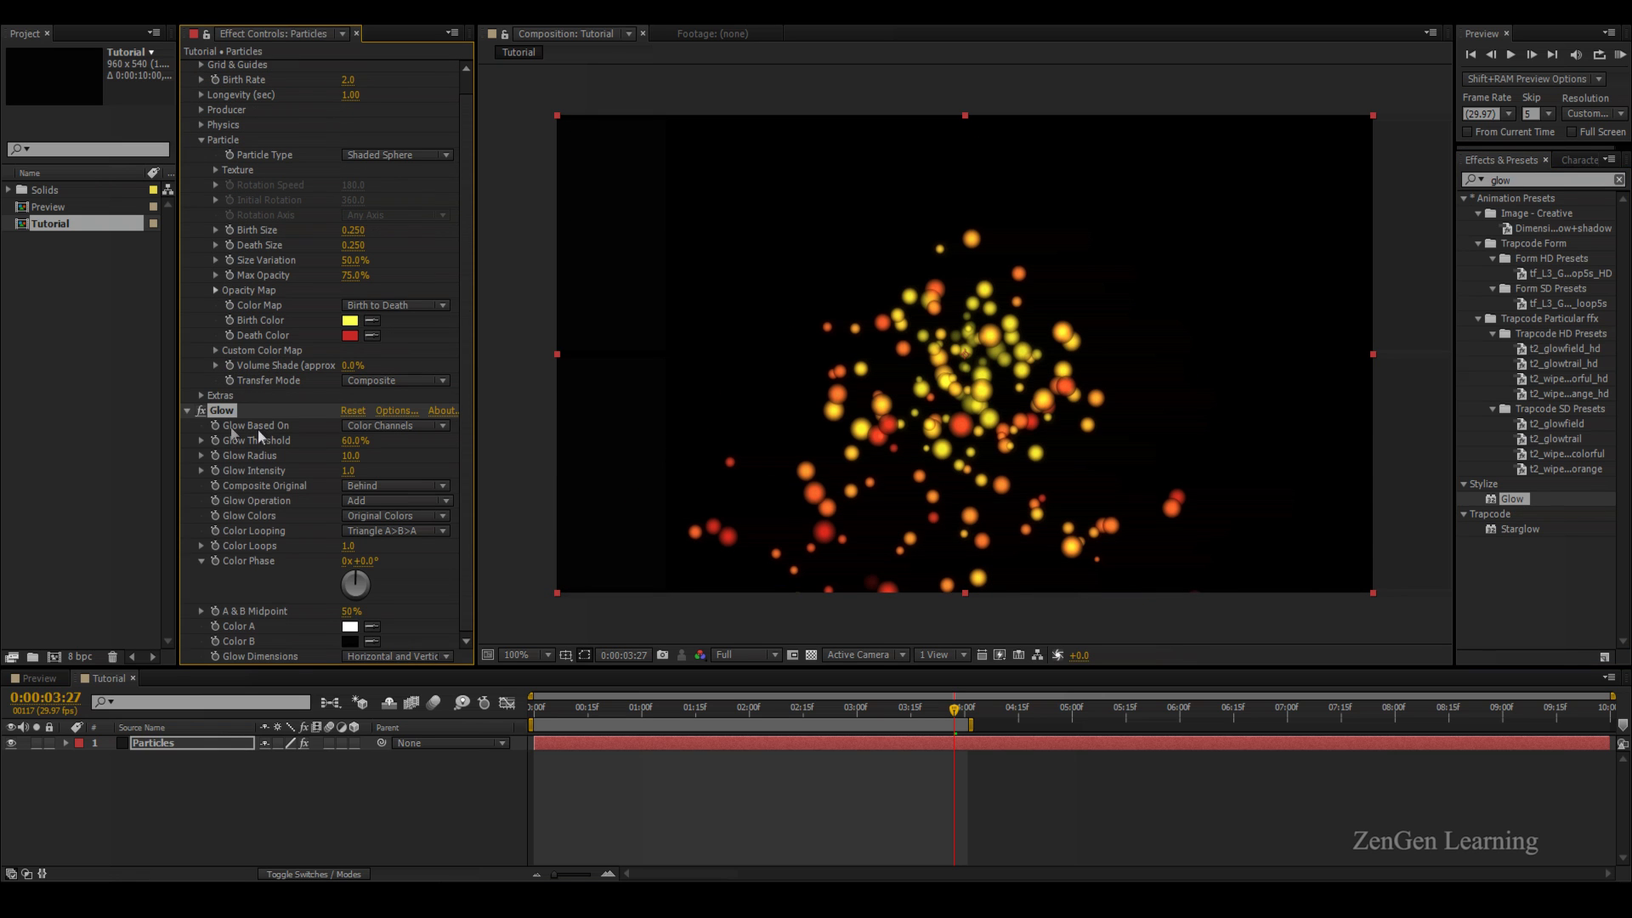
pyautogui.click(186, 410)
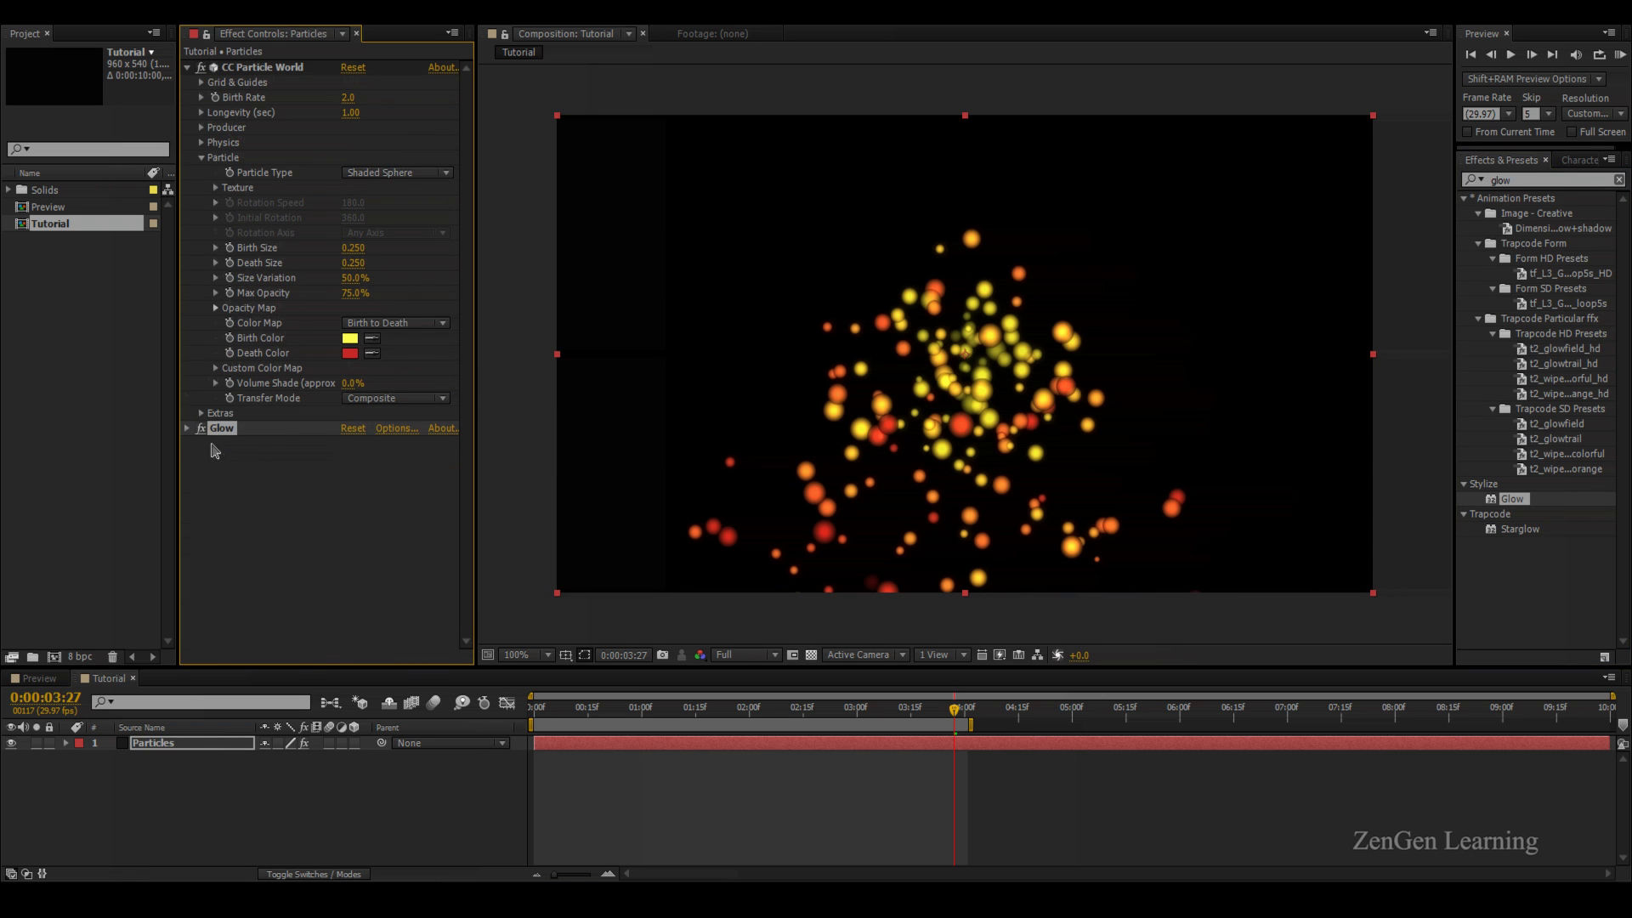
pyautogui.hotkey('ctrl', 'd')
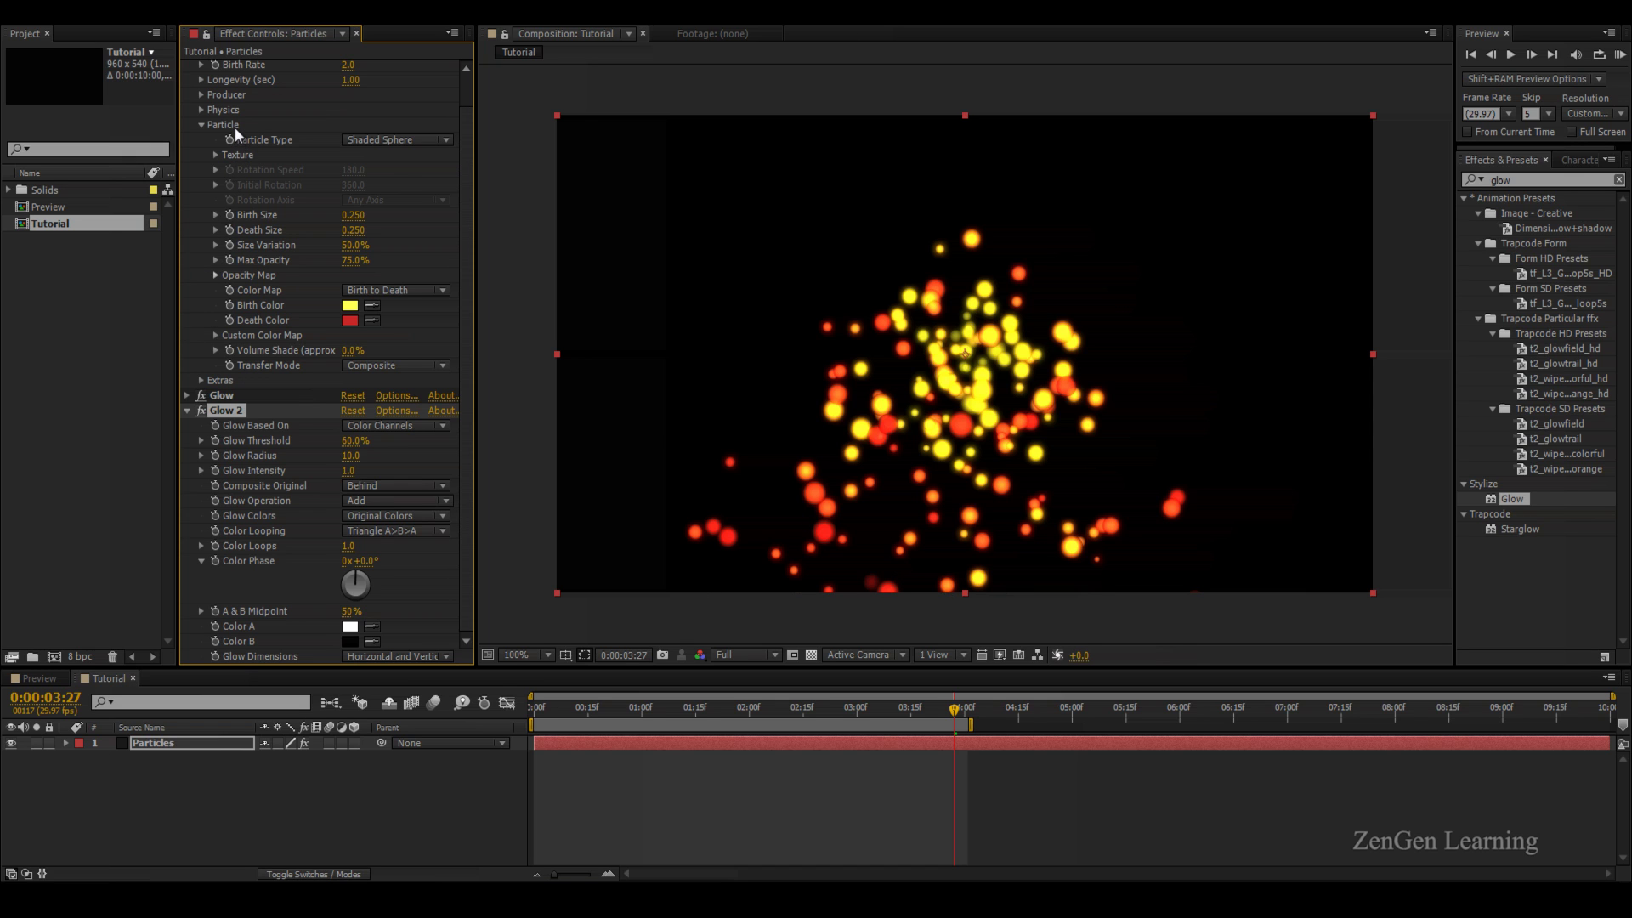
pyautogui.click(187, 410)
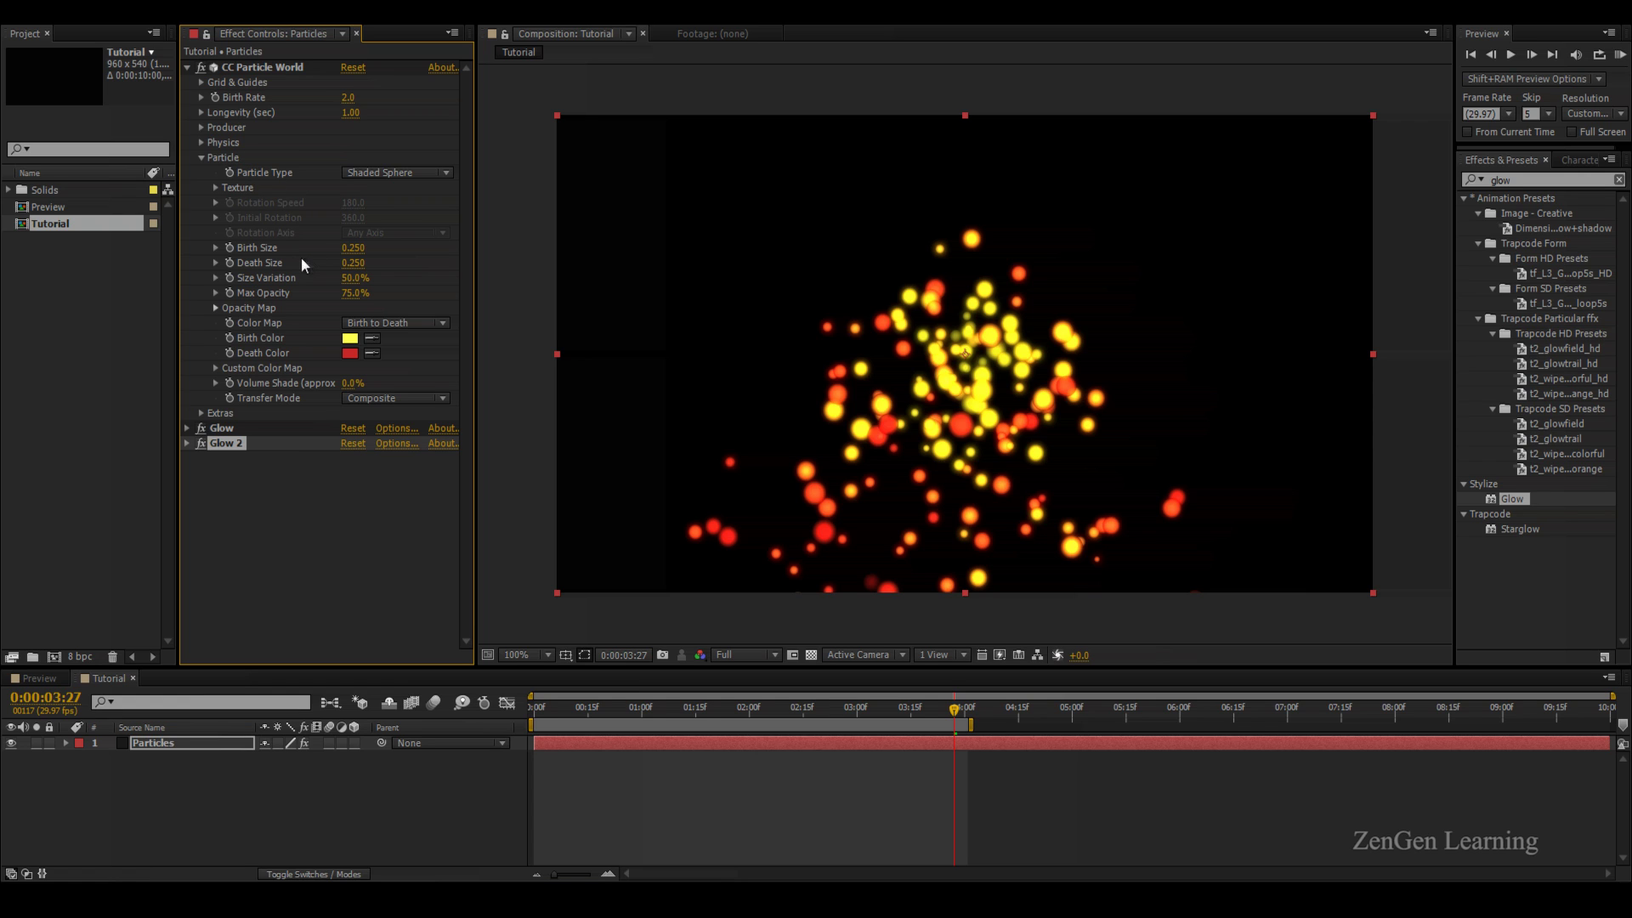
# Set the particles' Birth Size to 0.050 and Death Size to 0, and preview the result
pyautogui.click(357, 245)
pyautogui.write('0')
pyautogui.press('Tab')
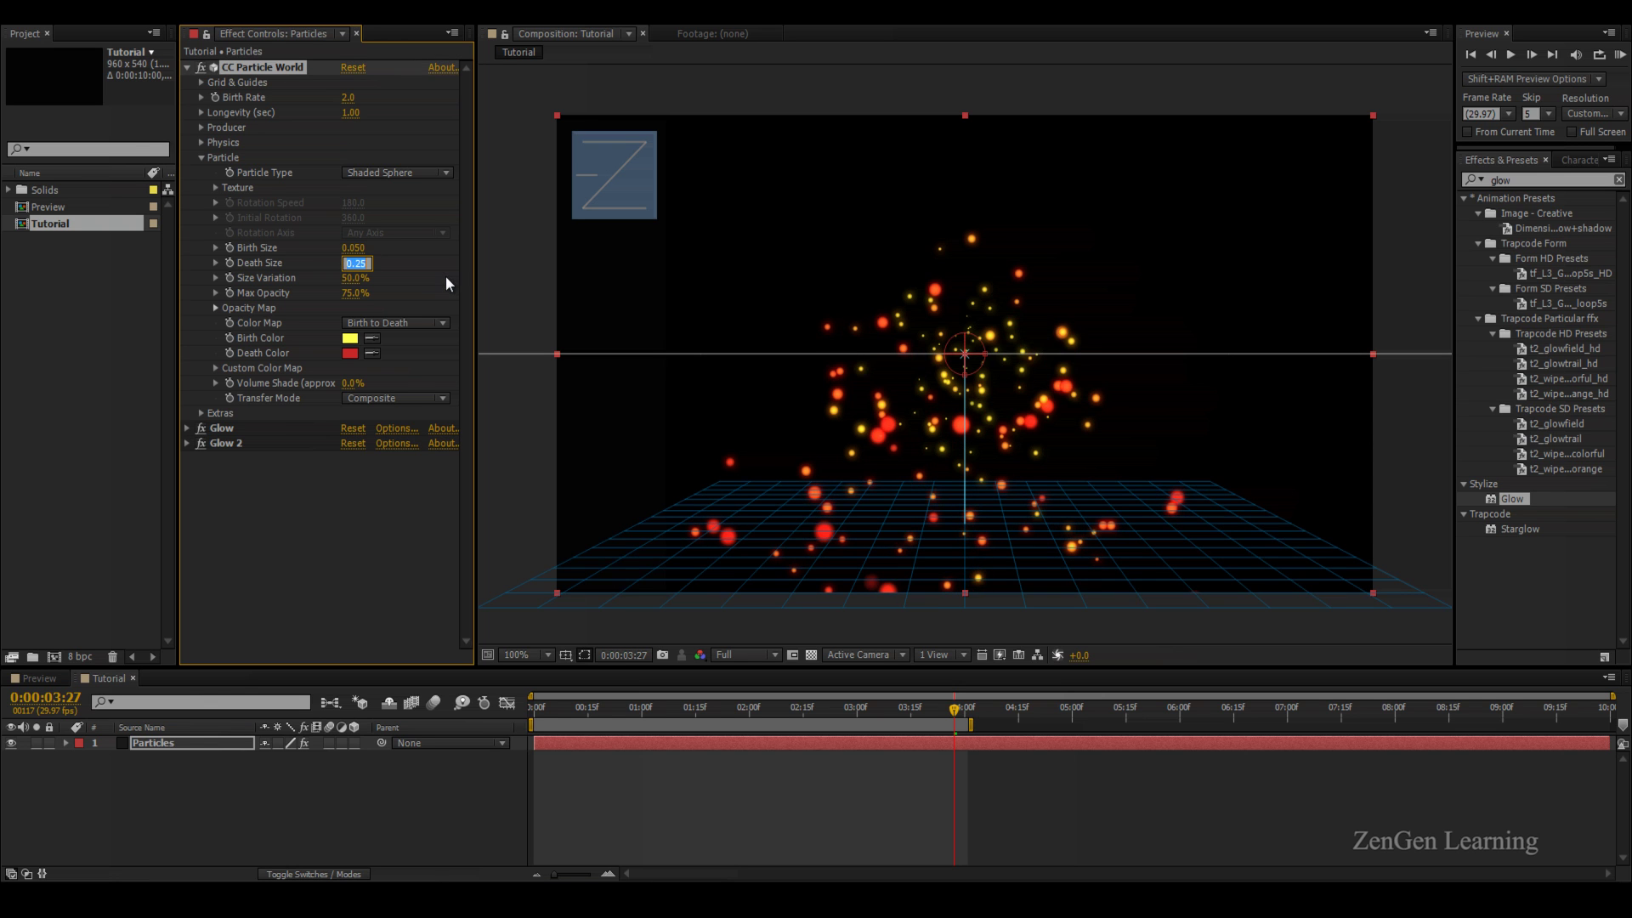
pyautogui.write('0')
pyautogui.press('Return')
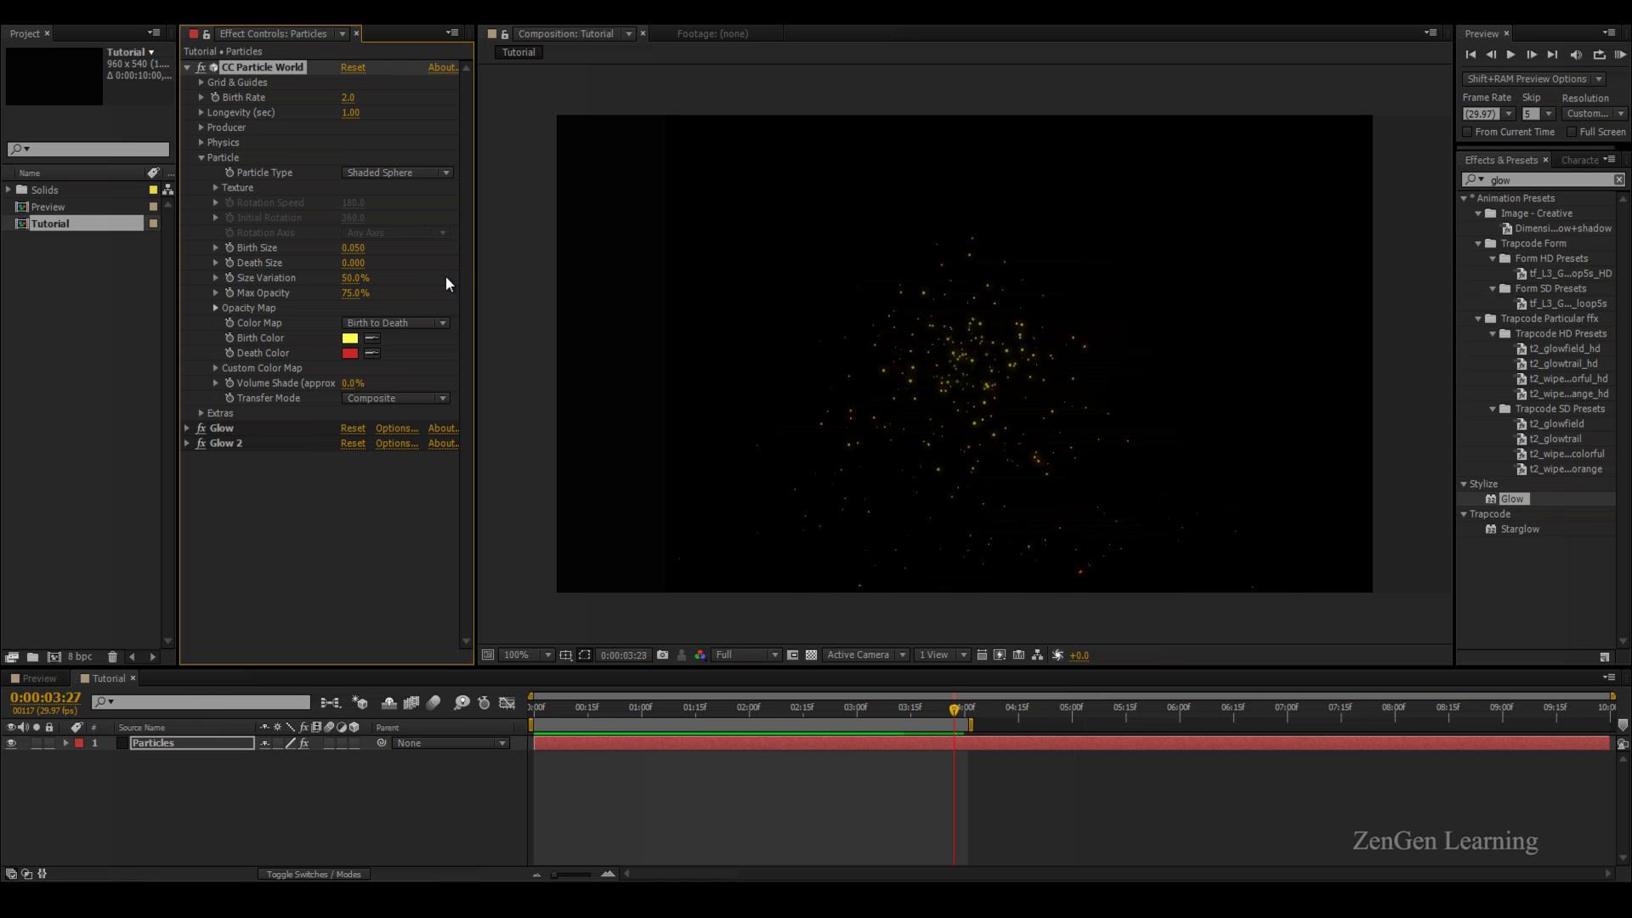
pyautogui.press('space')
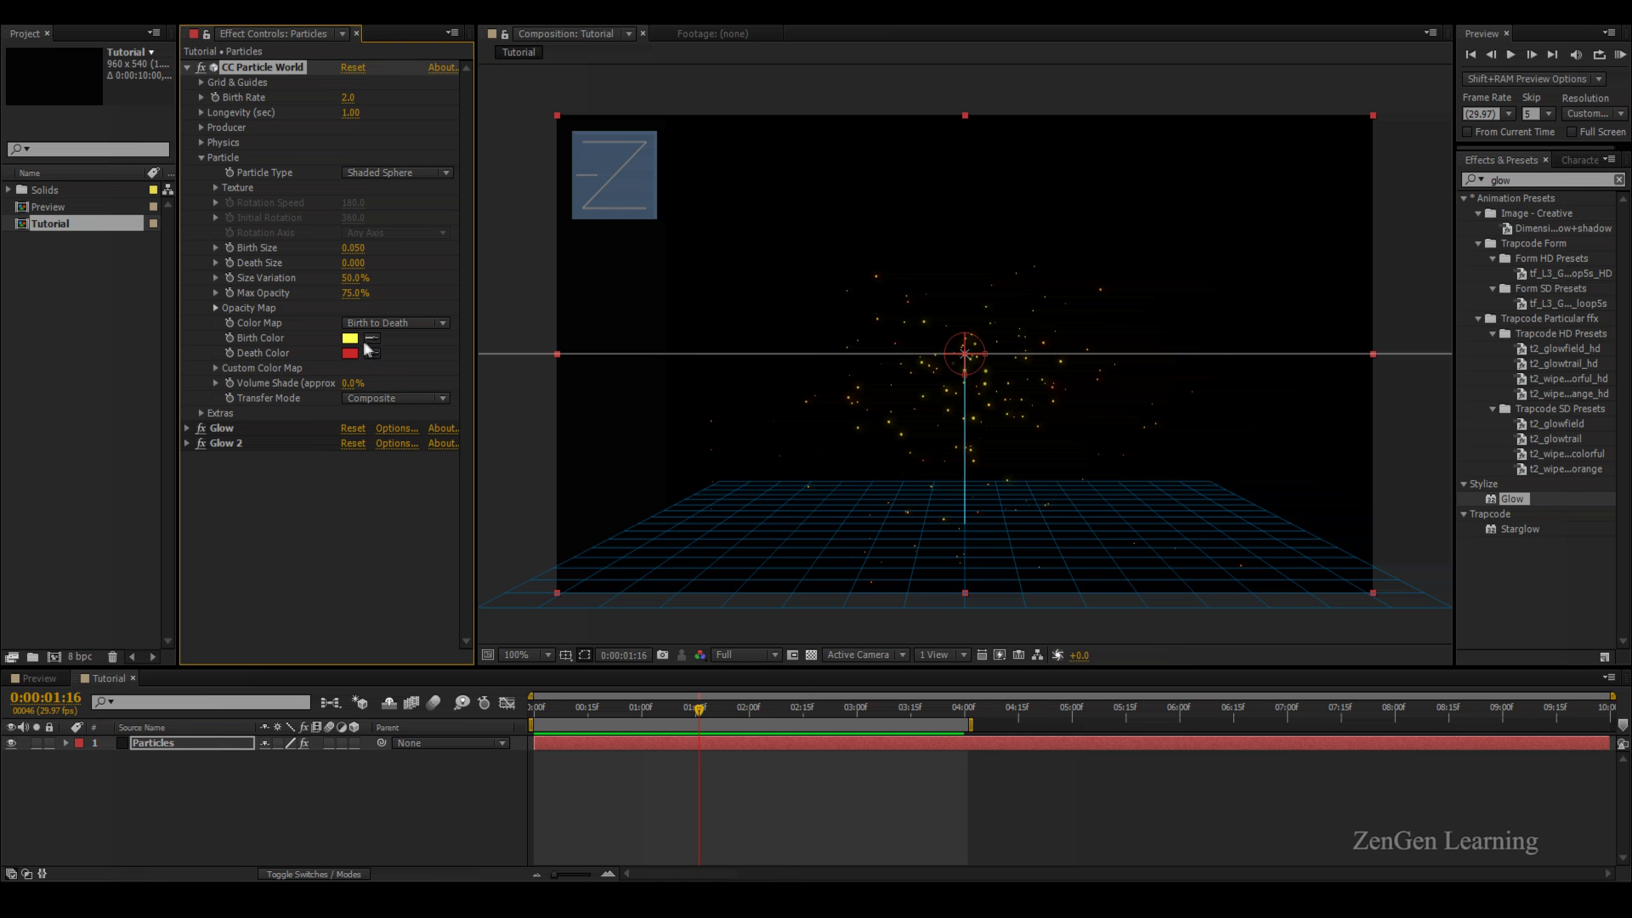
# Change the particles' Birth Color to orange FF8650 and inspect the recolored particles up close and in a preview
pyautogui.press('.')
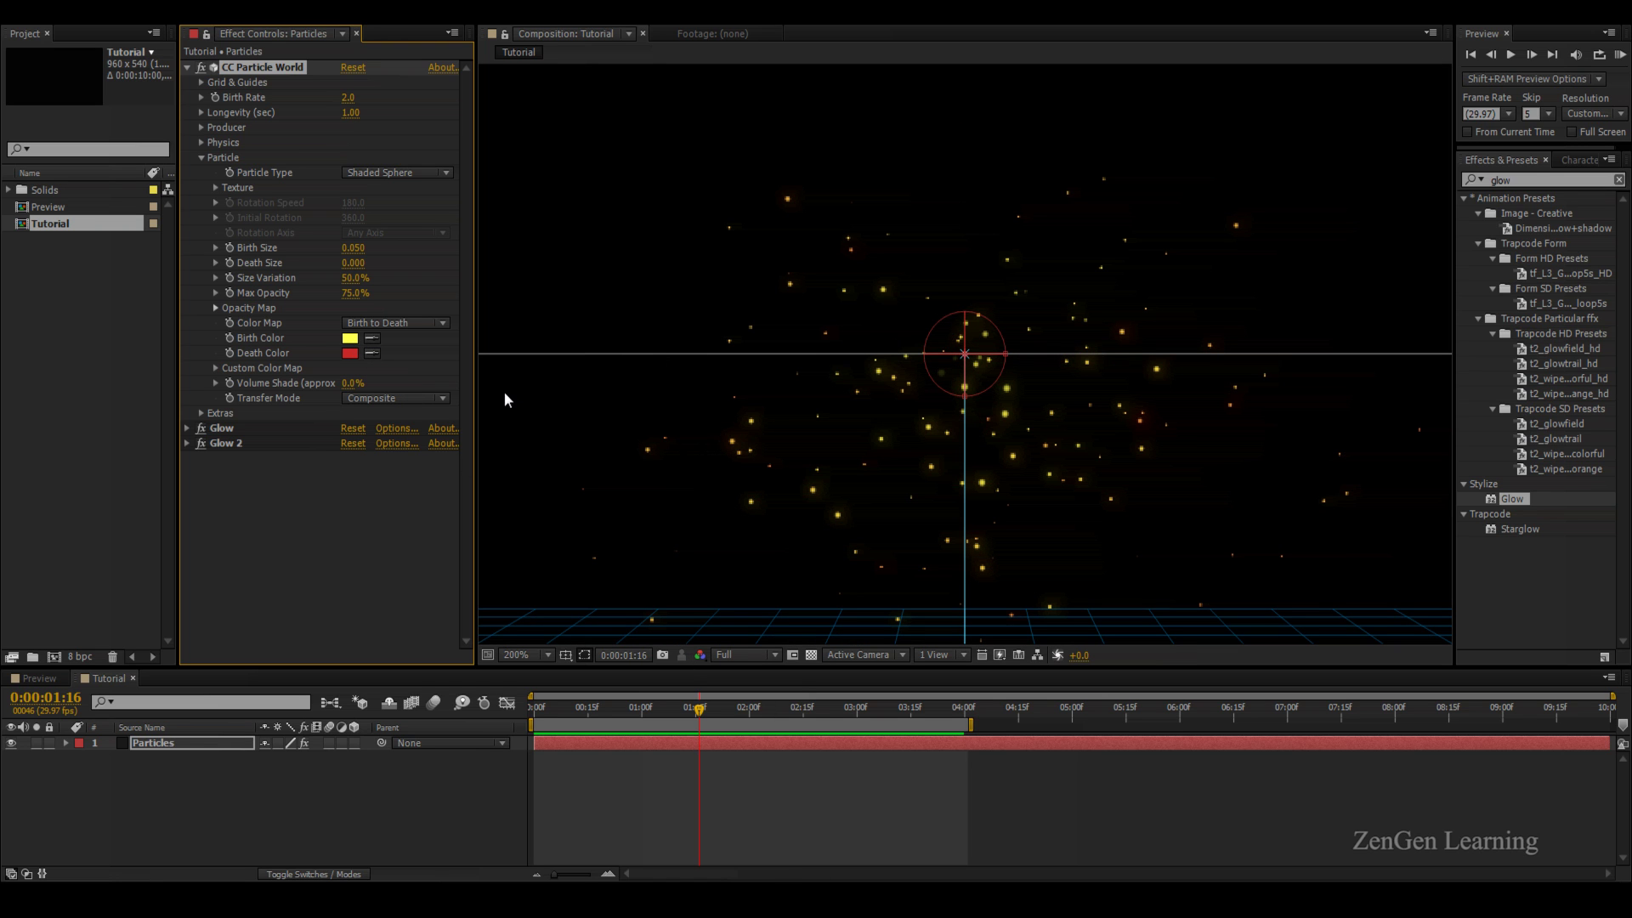
pyautogui.click(351, 340)
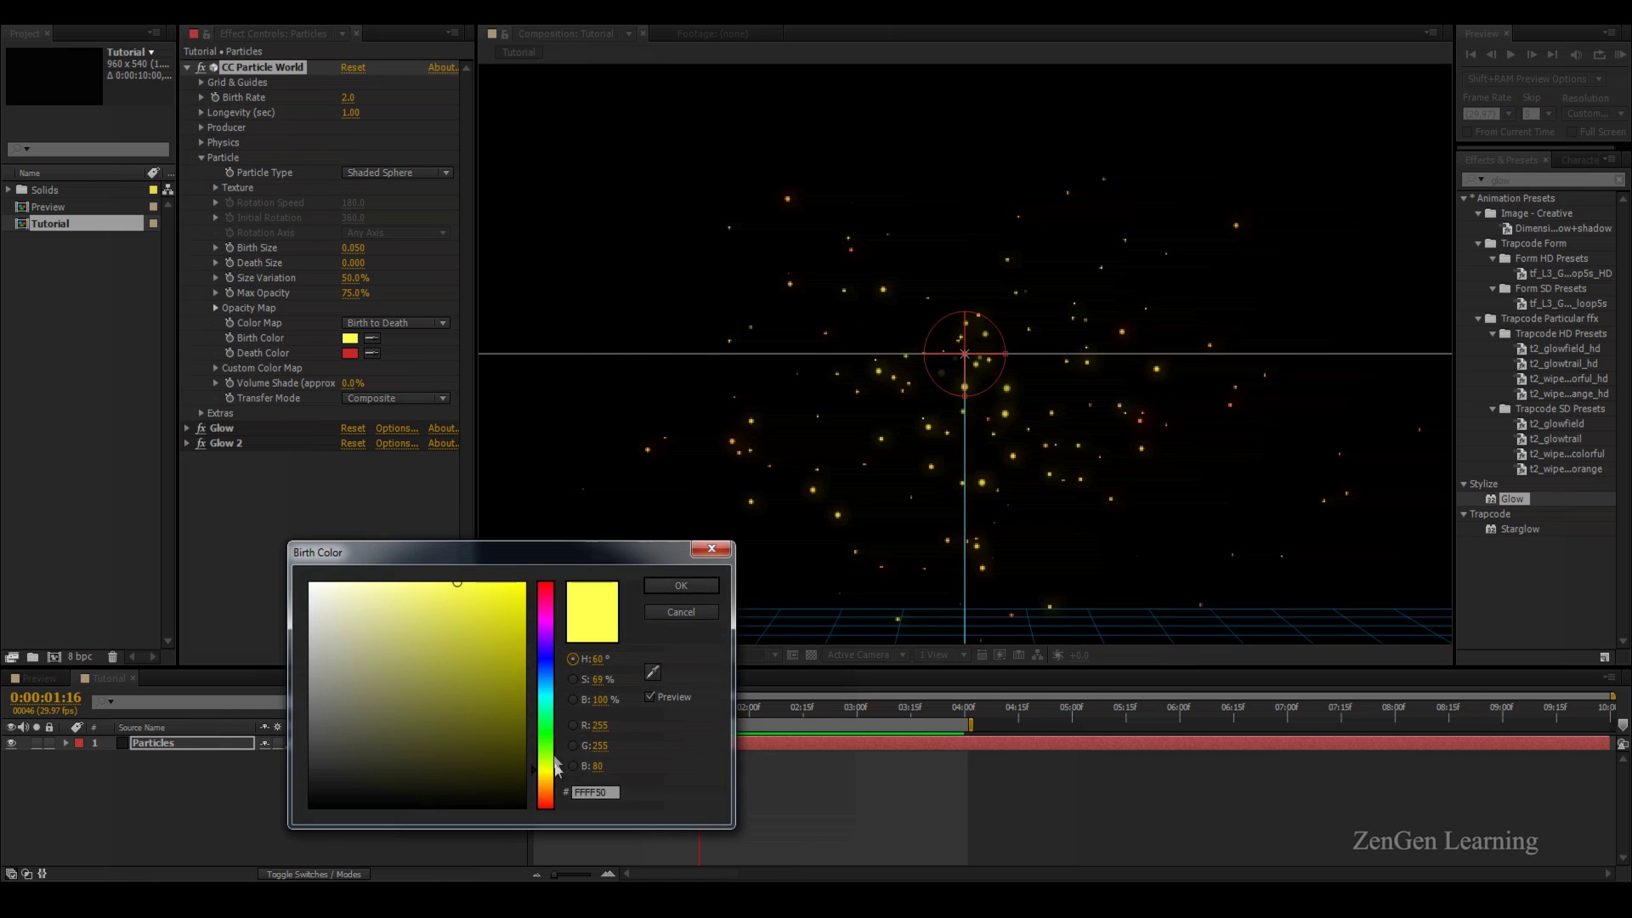
pyautogui.click(554, 792)
pyautogui.moveTo(557, 796); pyautogui.dragTo(570, 803)
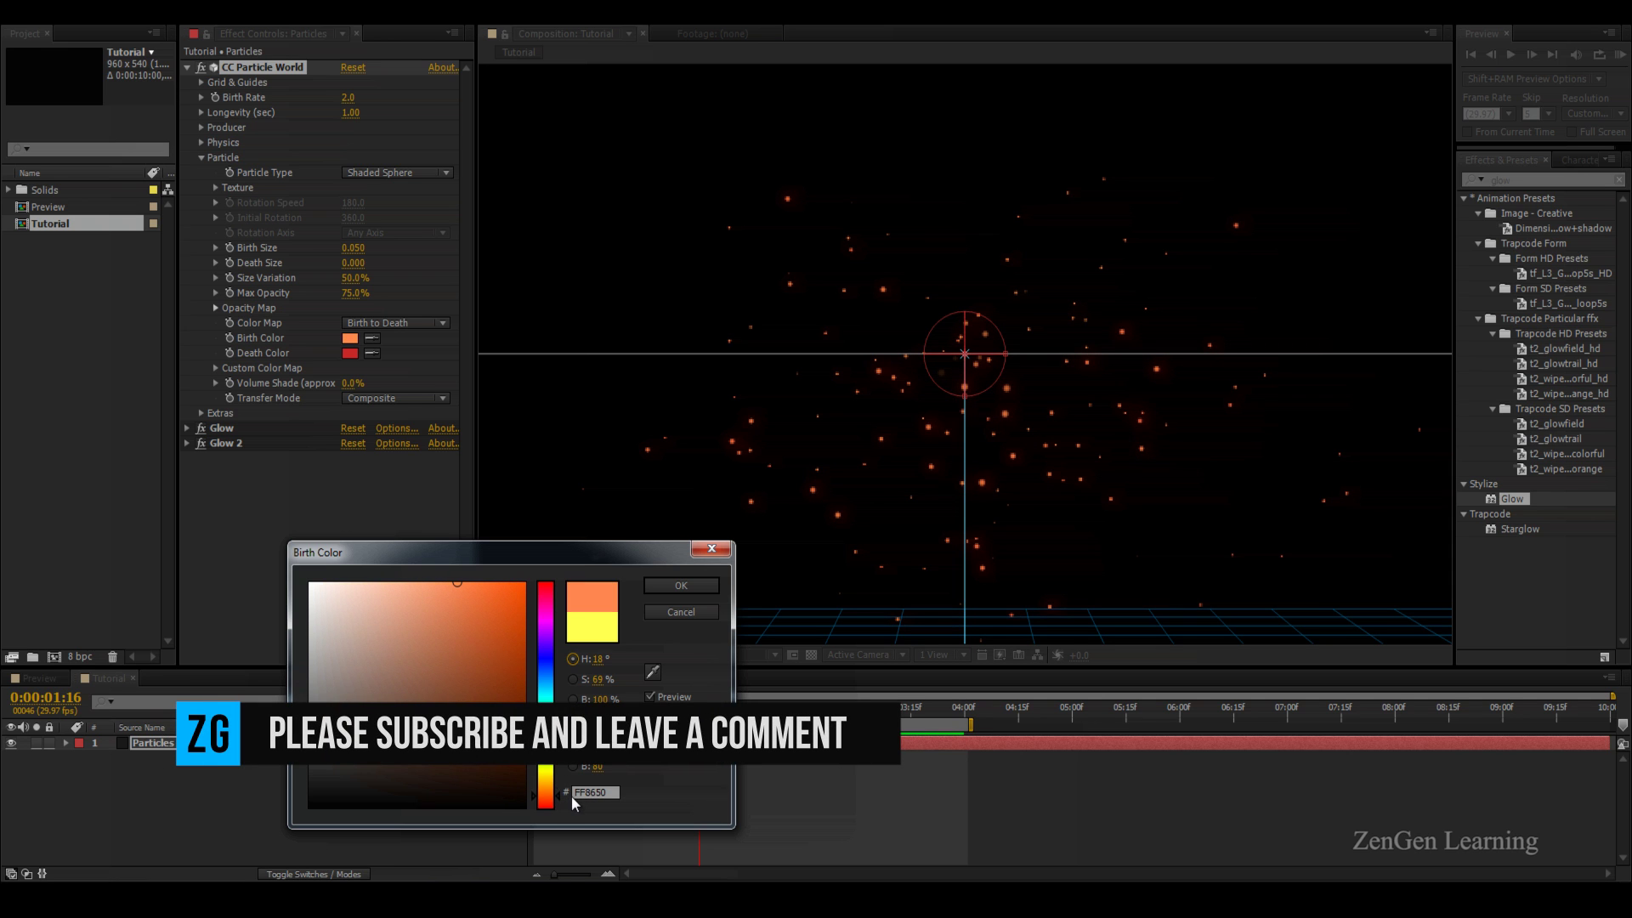
pyautogui.click(681, 587)
pyautogui.press(',')
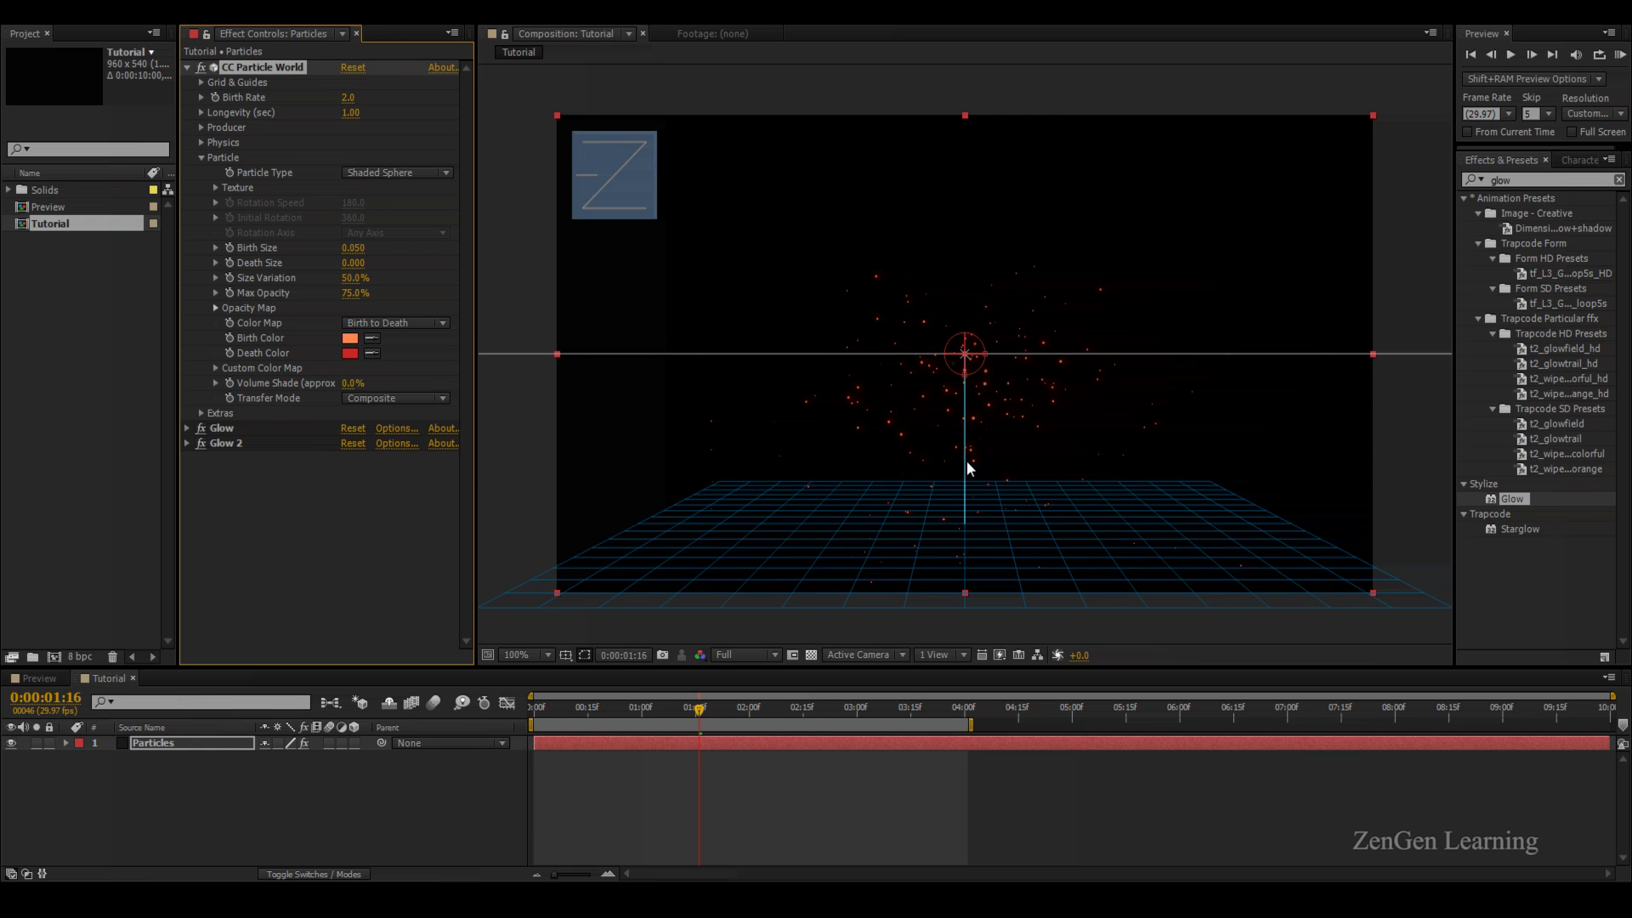
pyautogui.press('.')
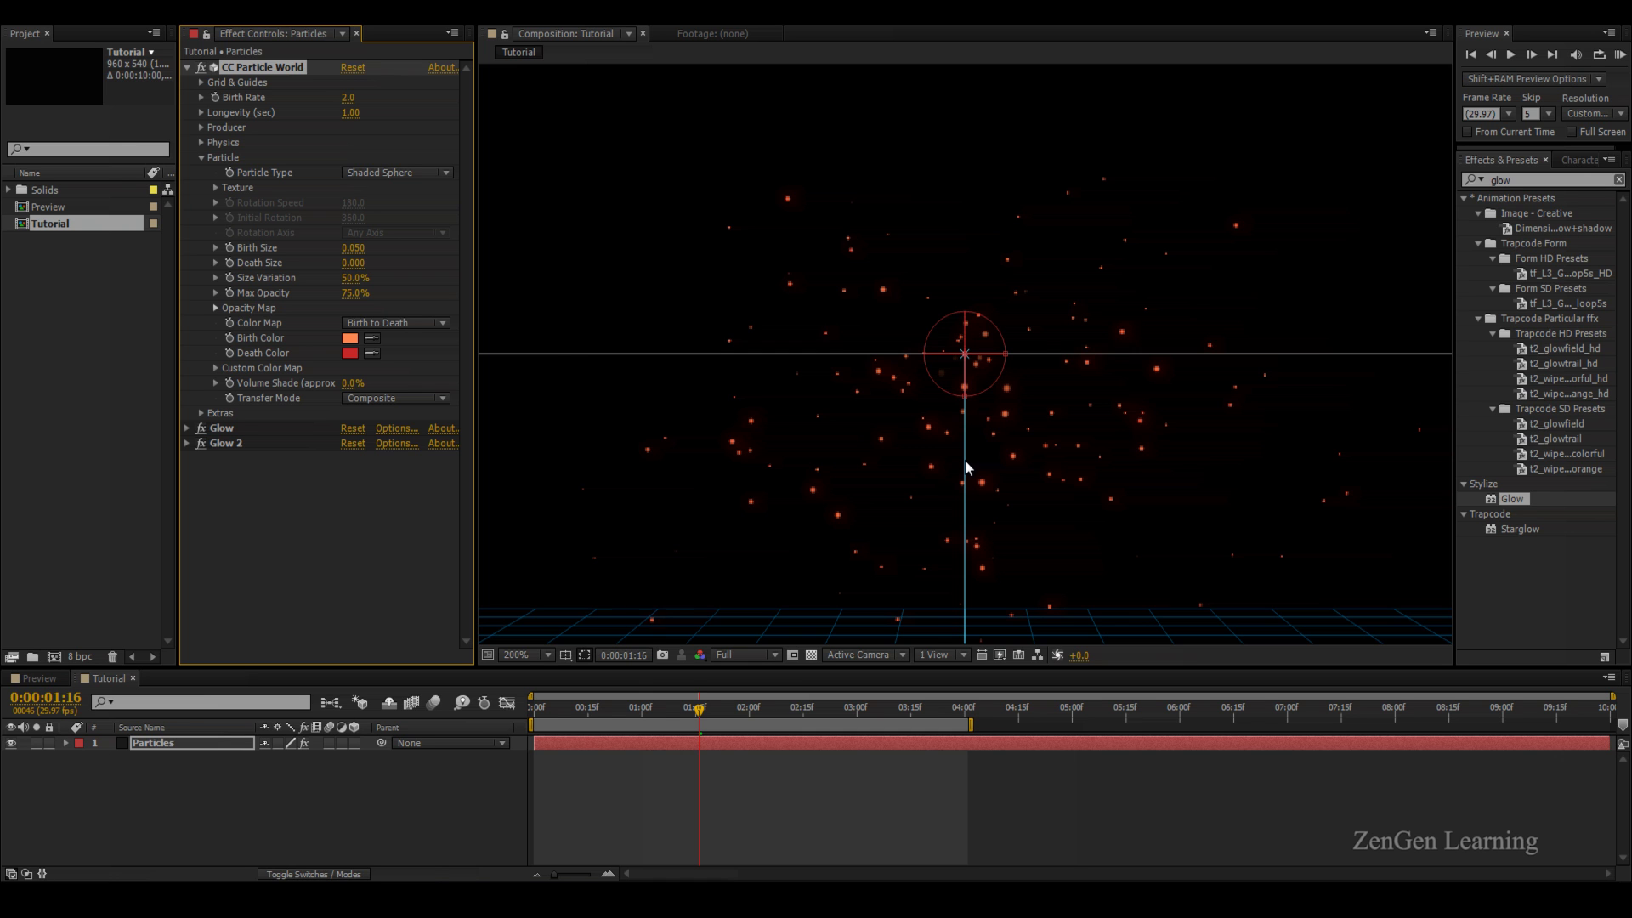
pyautogui.press(',')
pyautogui.press('KP_0')
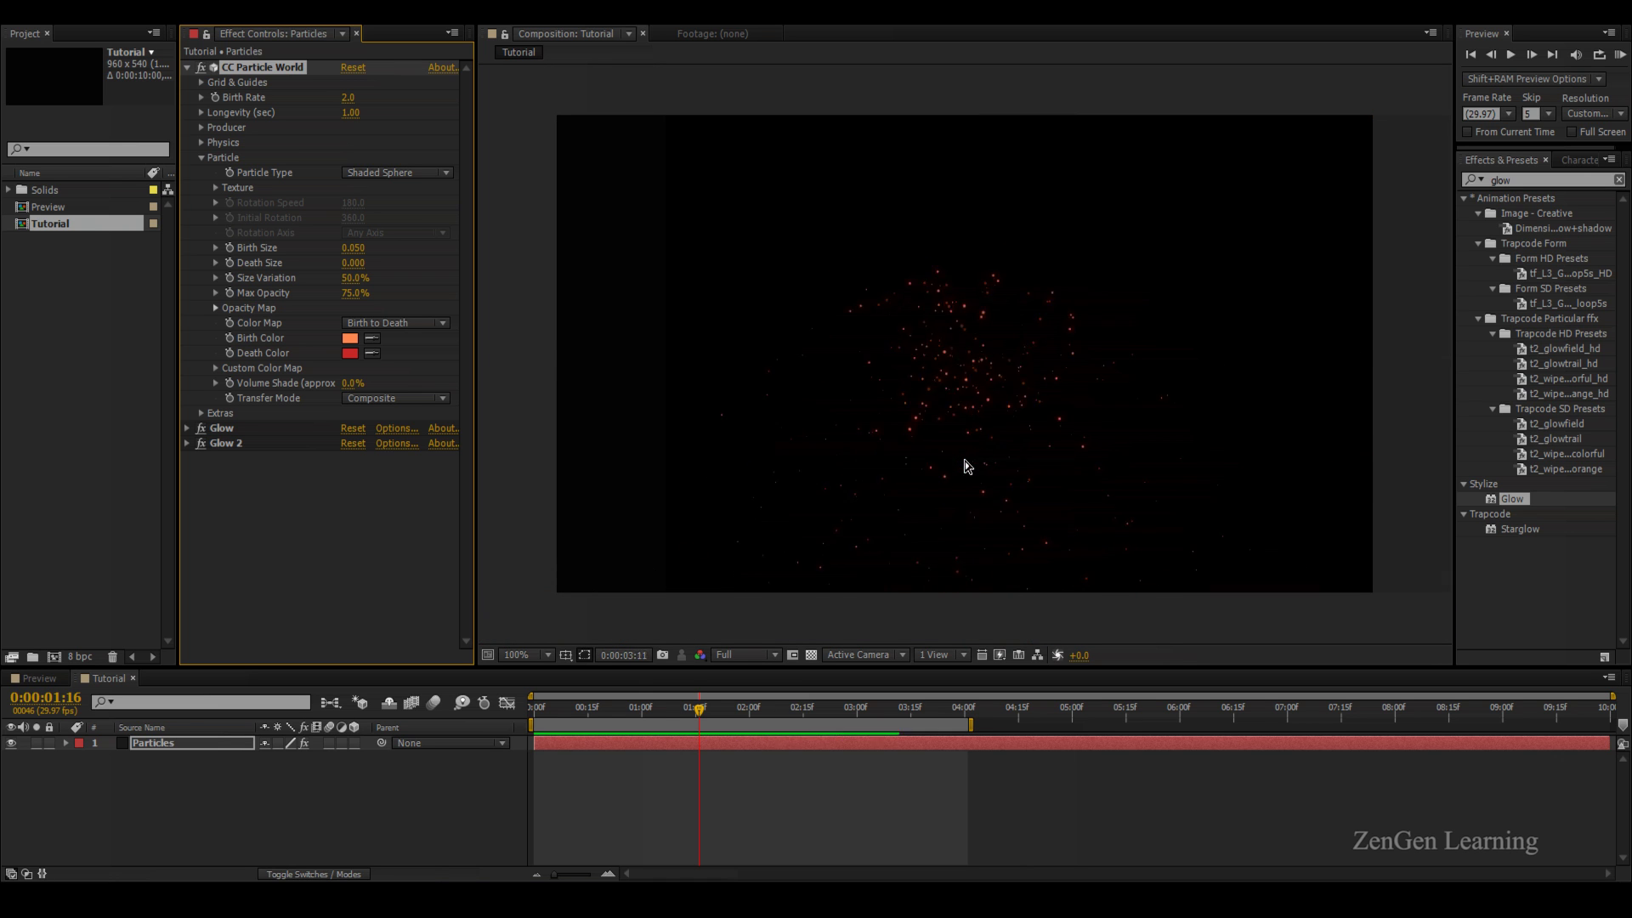
pyautogui.click(731, 717)
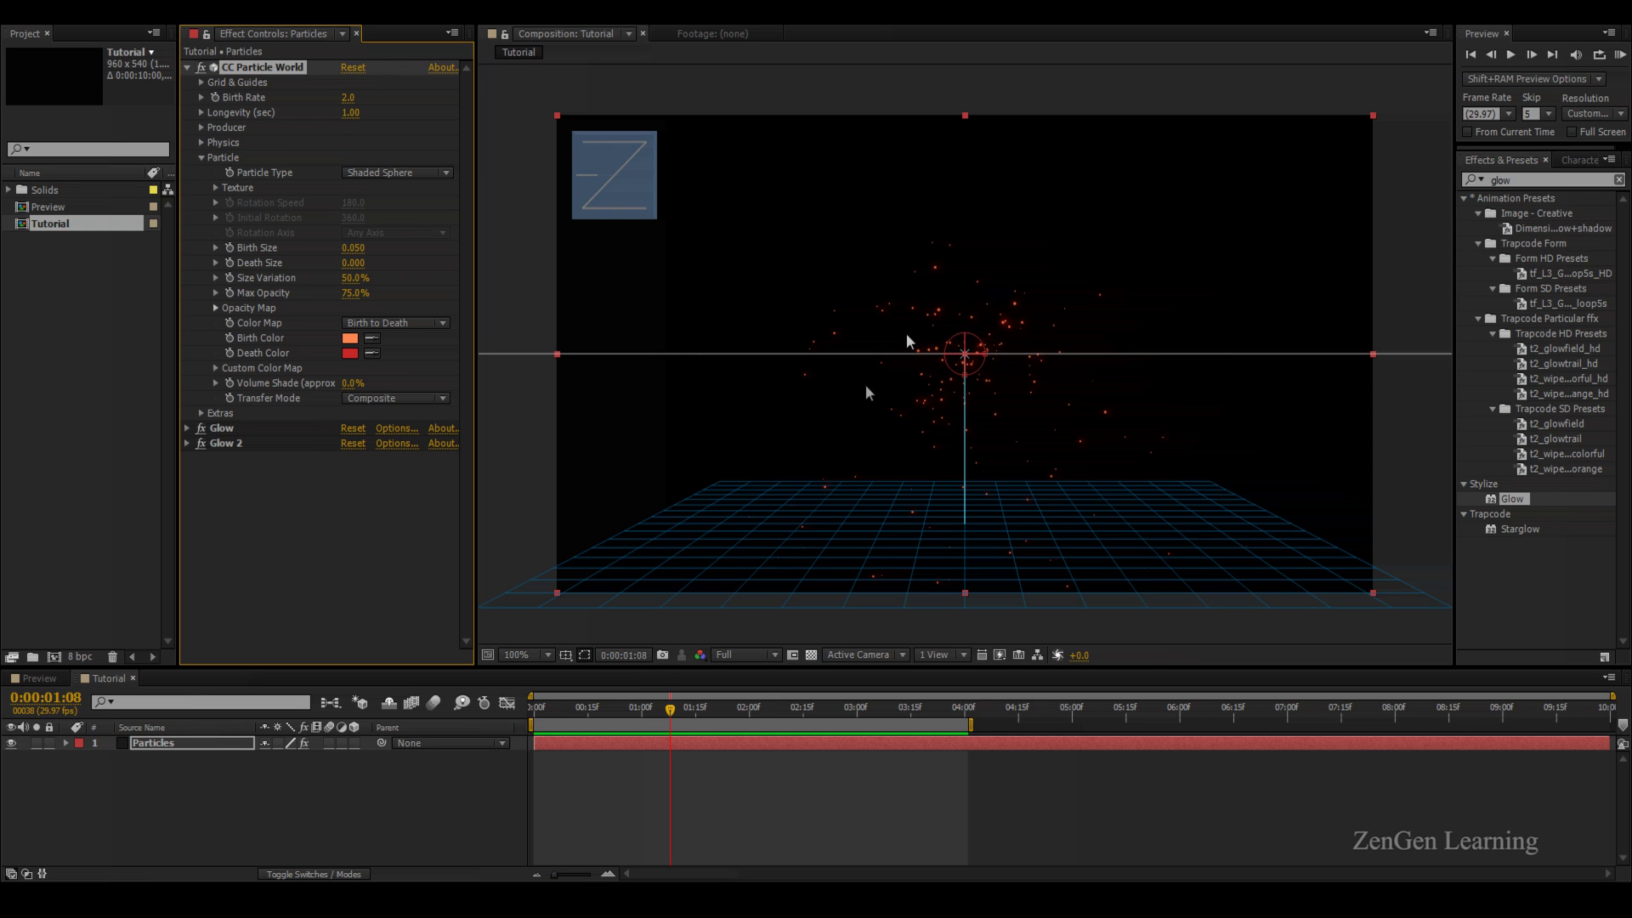
# Set the Physics animation of CC Particle World to Direction Axis and preview the particle motion
pyautogui.click(201, 128)
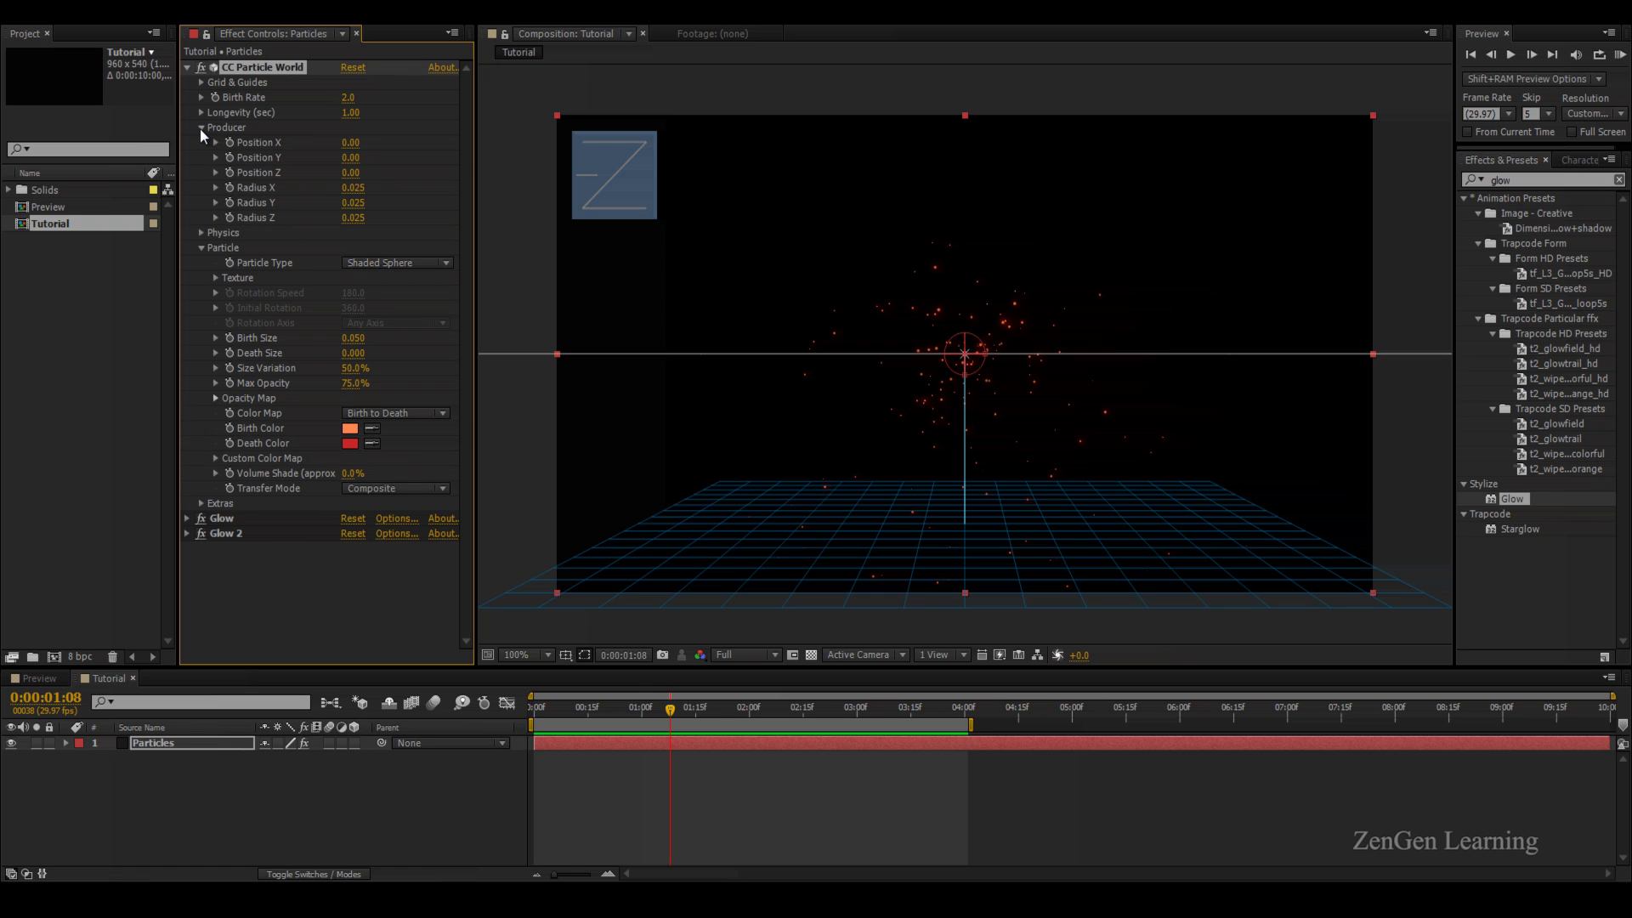
pyautogui.click(201, 234)
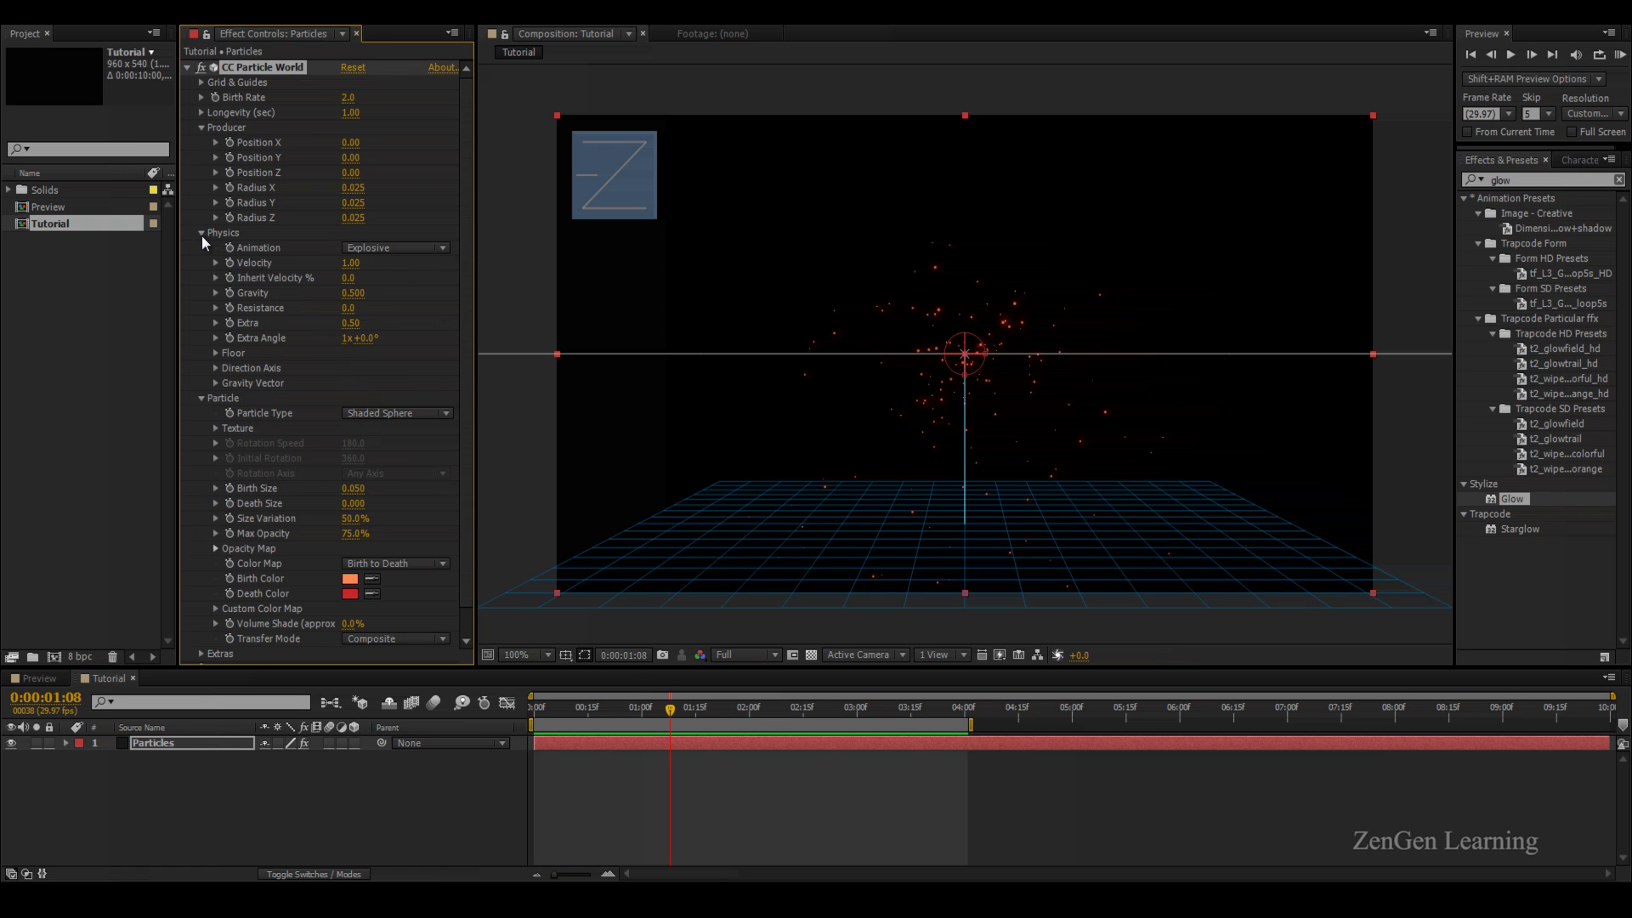
pyautogui.click(394, 250)
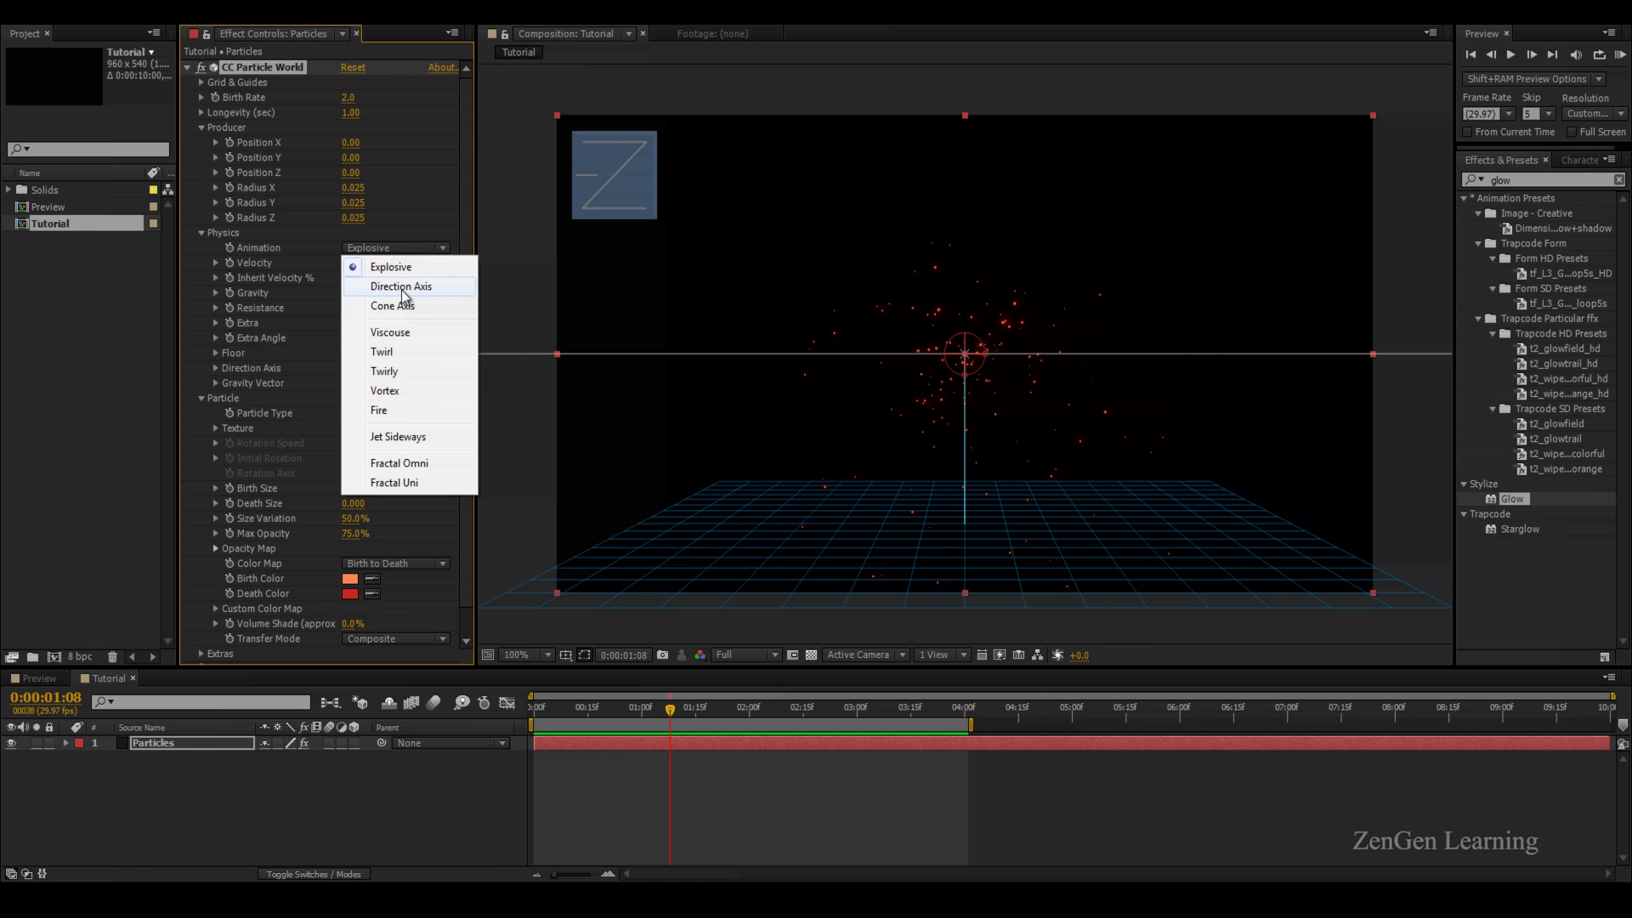
pyautogui.click(401, 288)
pyautogui.press('KP_0')
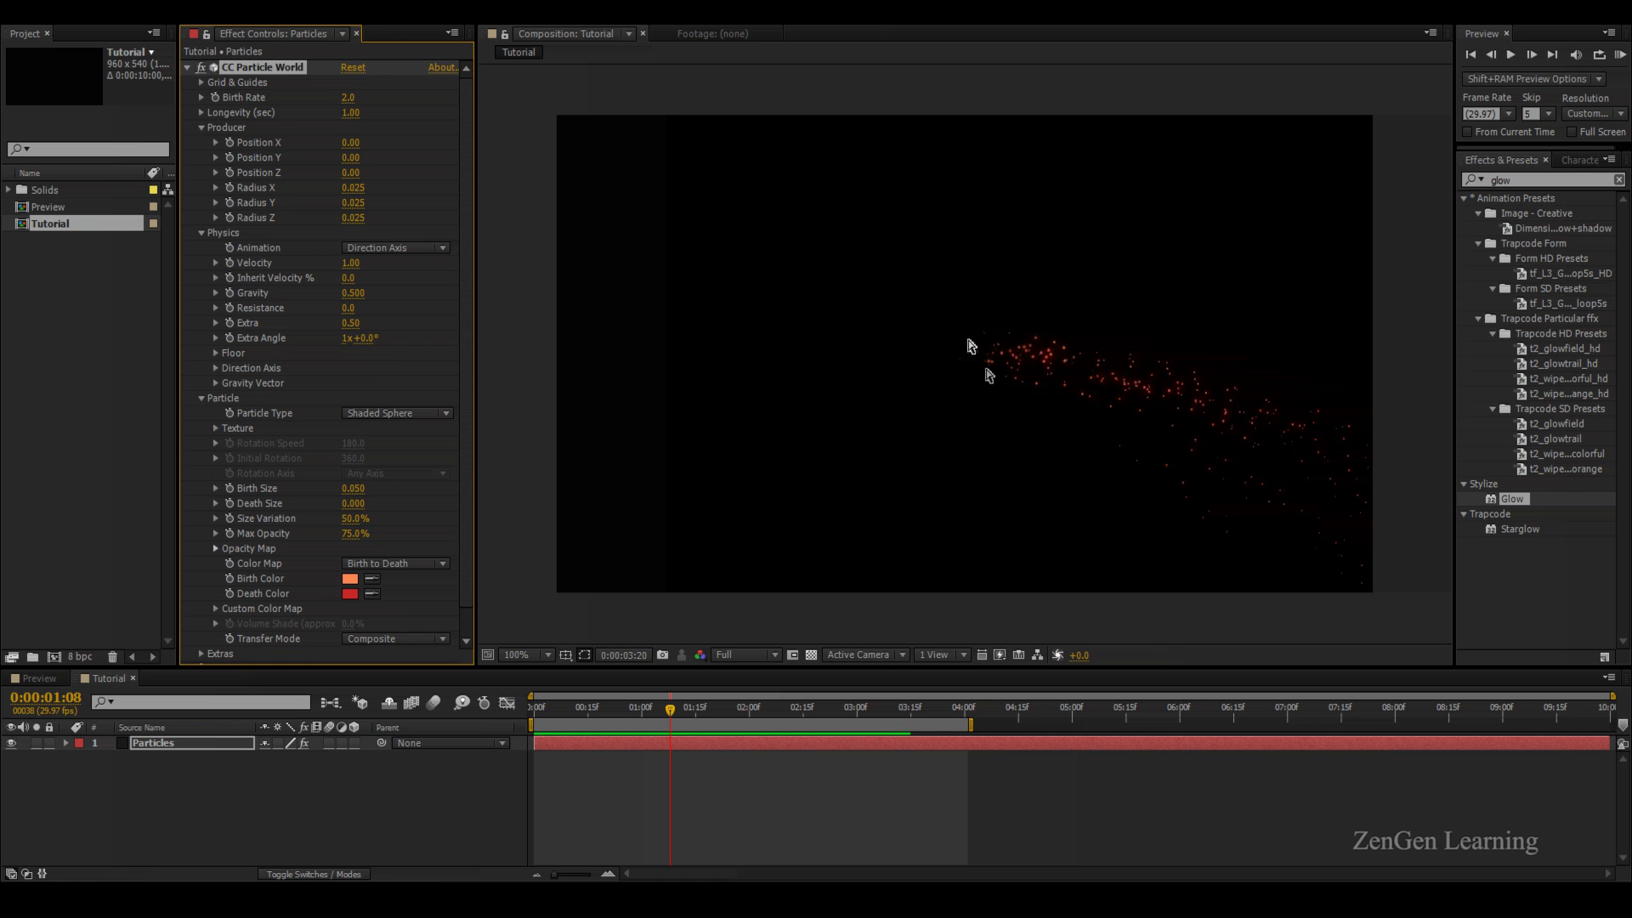
pyautogui.press('space')
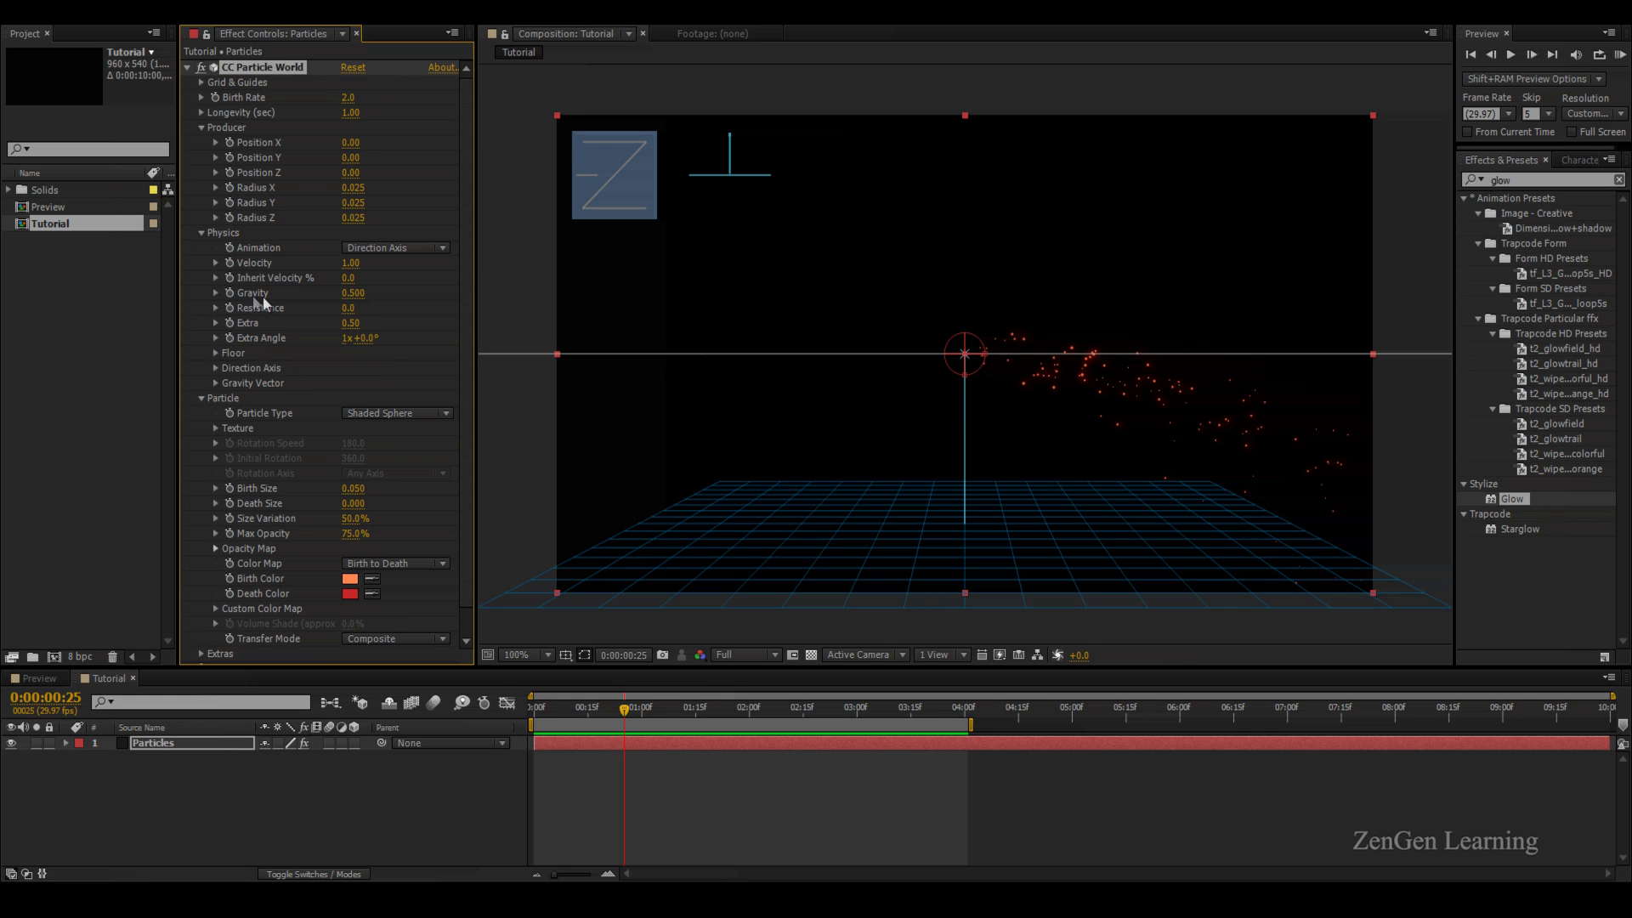
# Set the particles' Gravity to -0.010 and preview the stream's motion
pyautogui.click(354, 293)
pyautogui.press('Return')
pyautogui.press('KP_0')
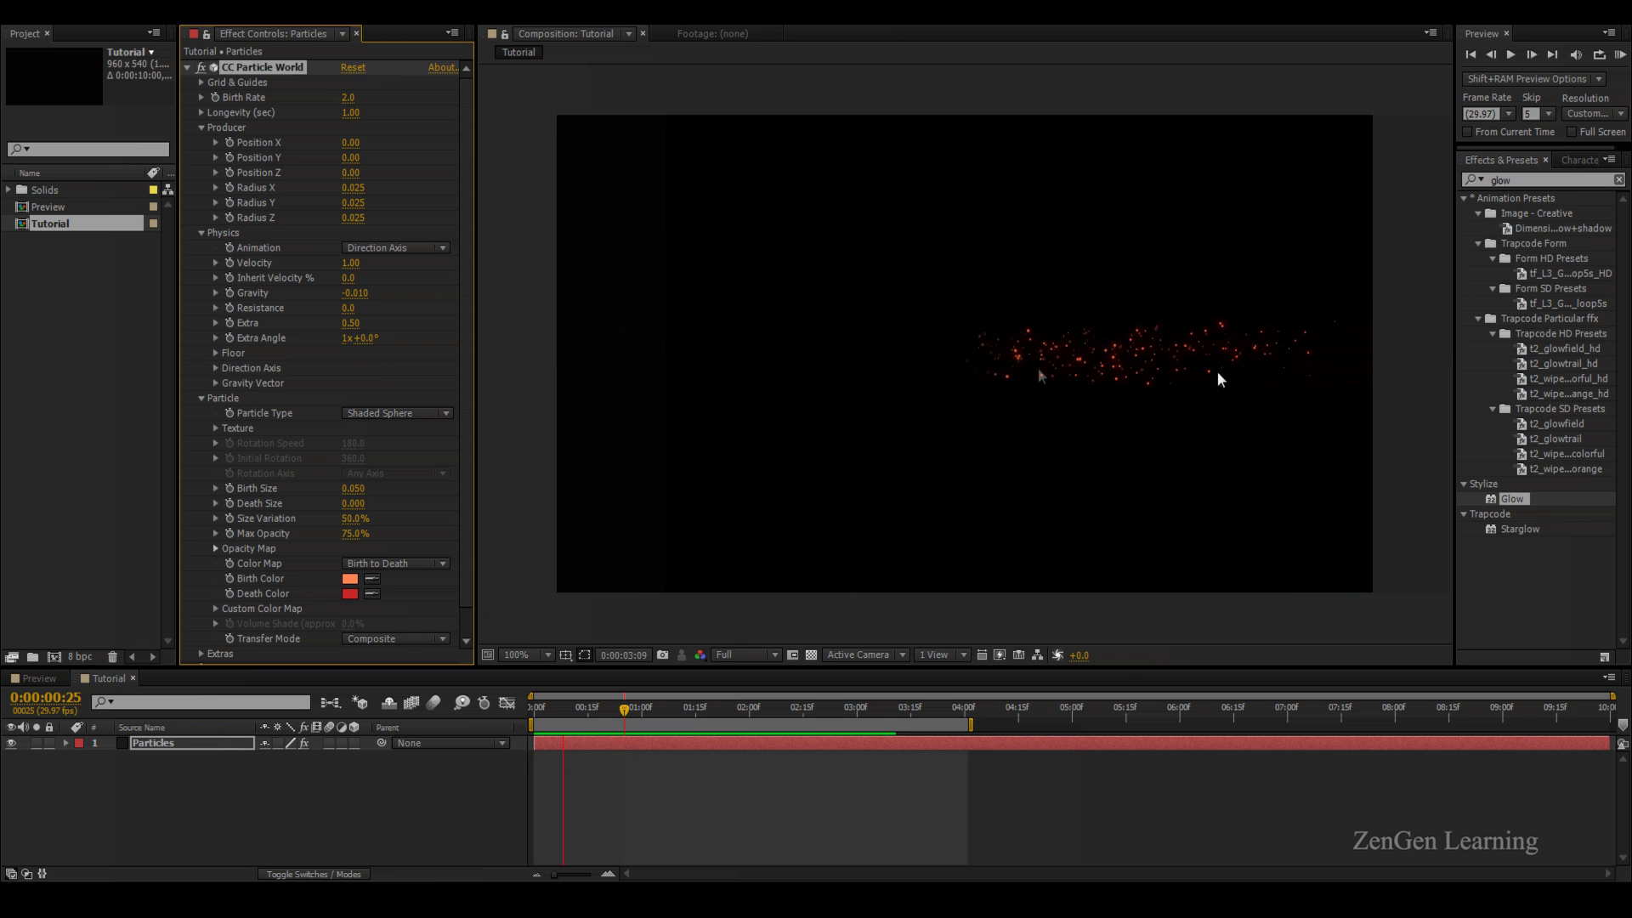
pyautogui.click(1250, 369)
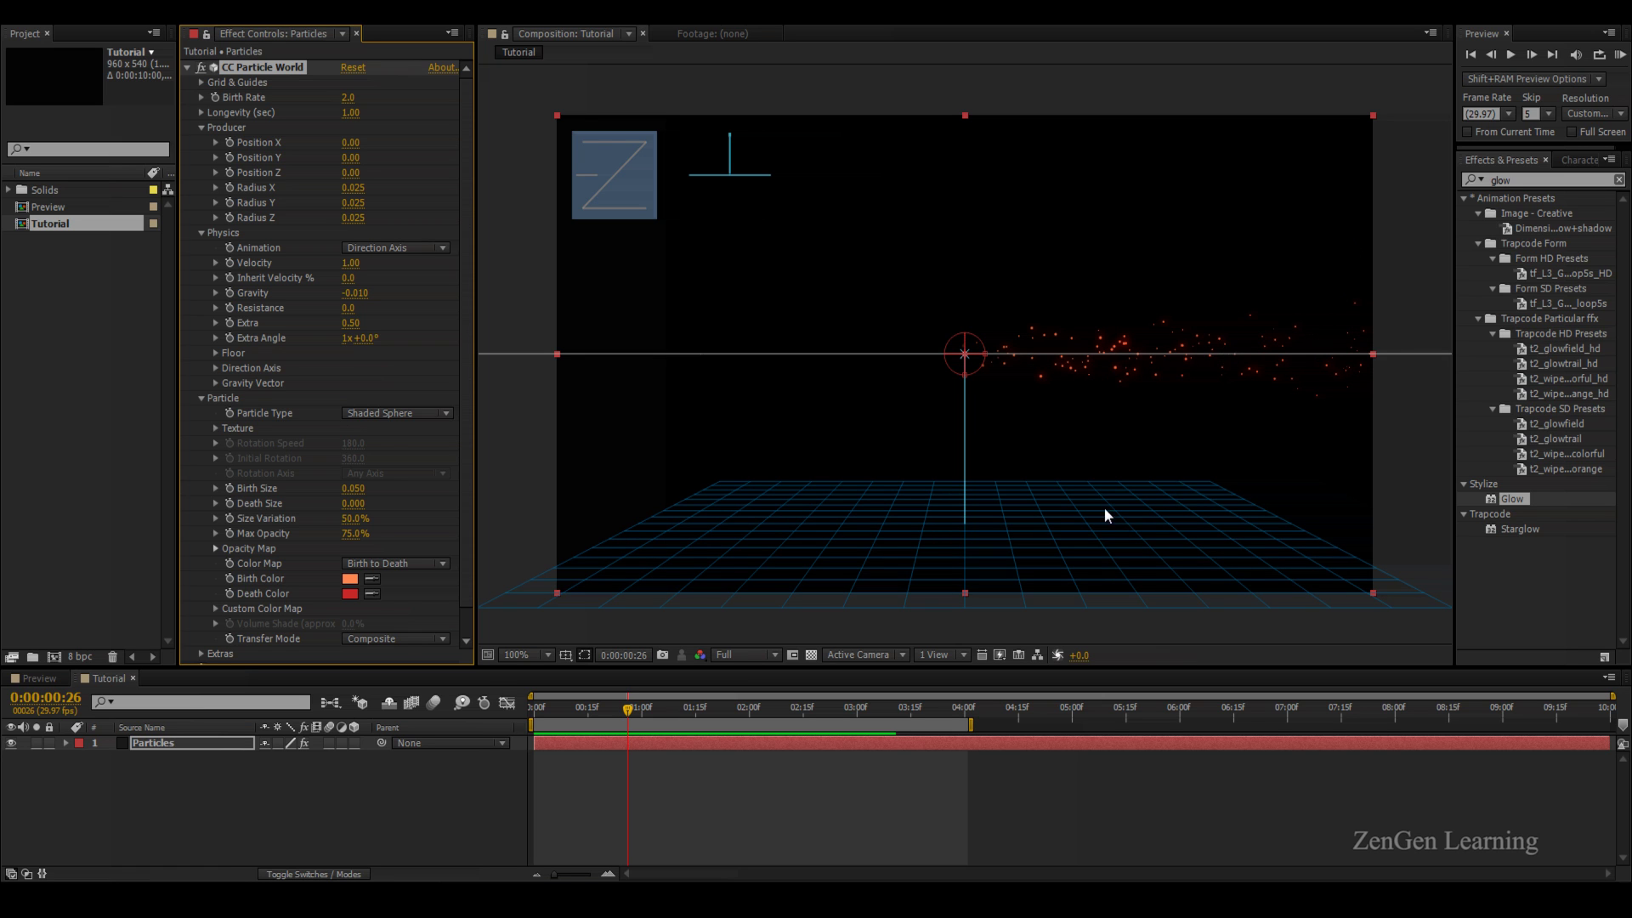
pyautogui.press('KP_0')
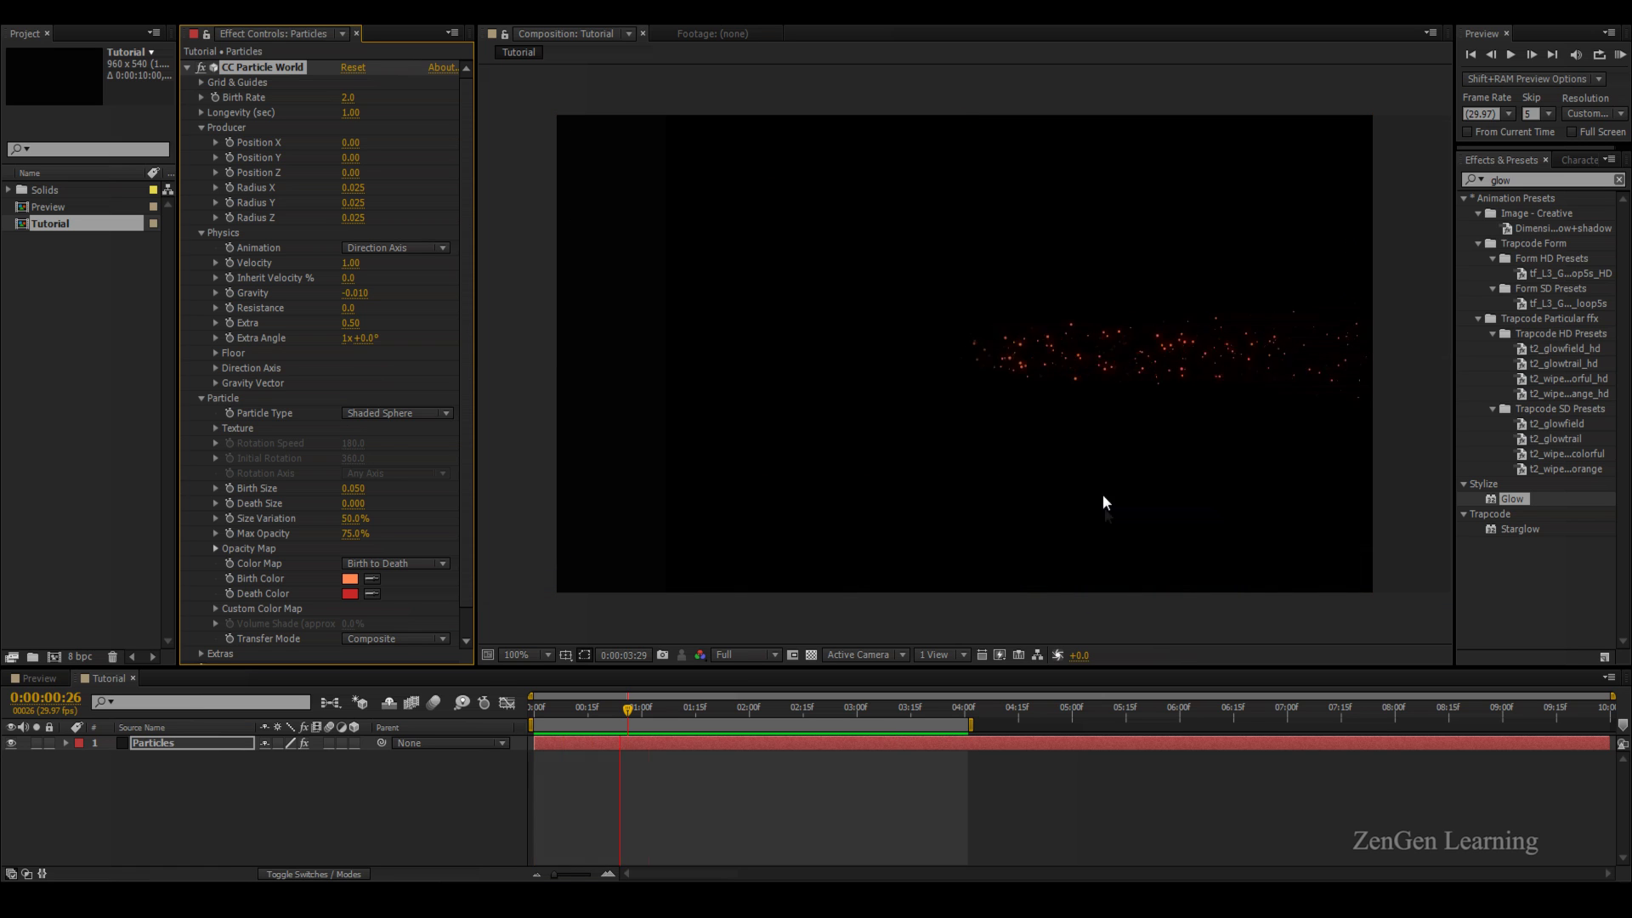
# Try a Velocity of 0 for the particles and inspect their motion up close in previews
pyautogui.click(1105, 503)
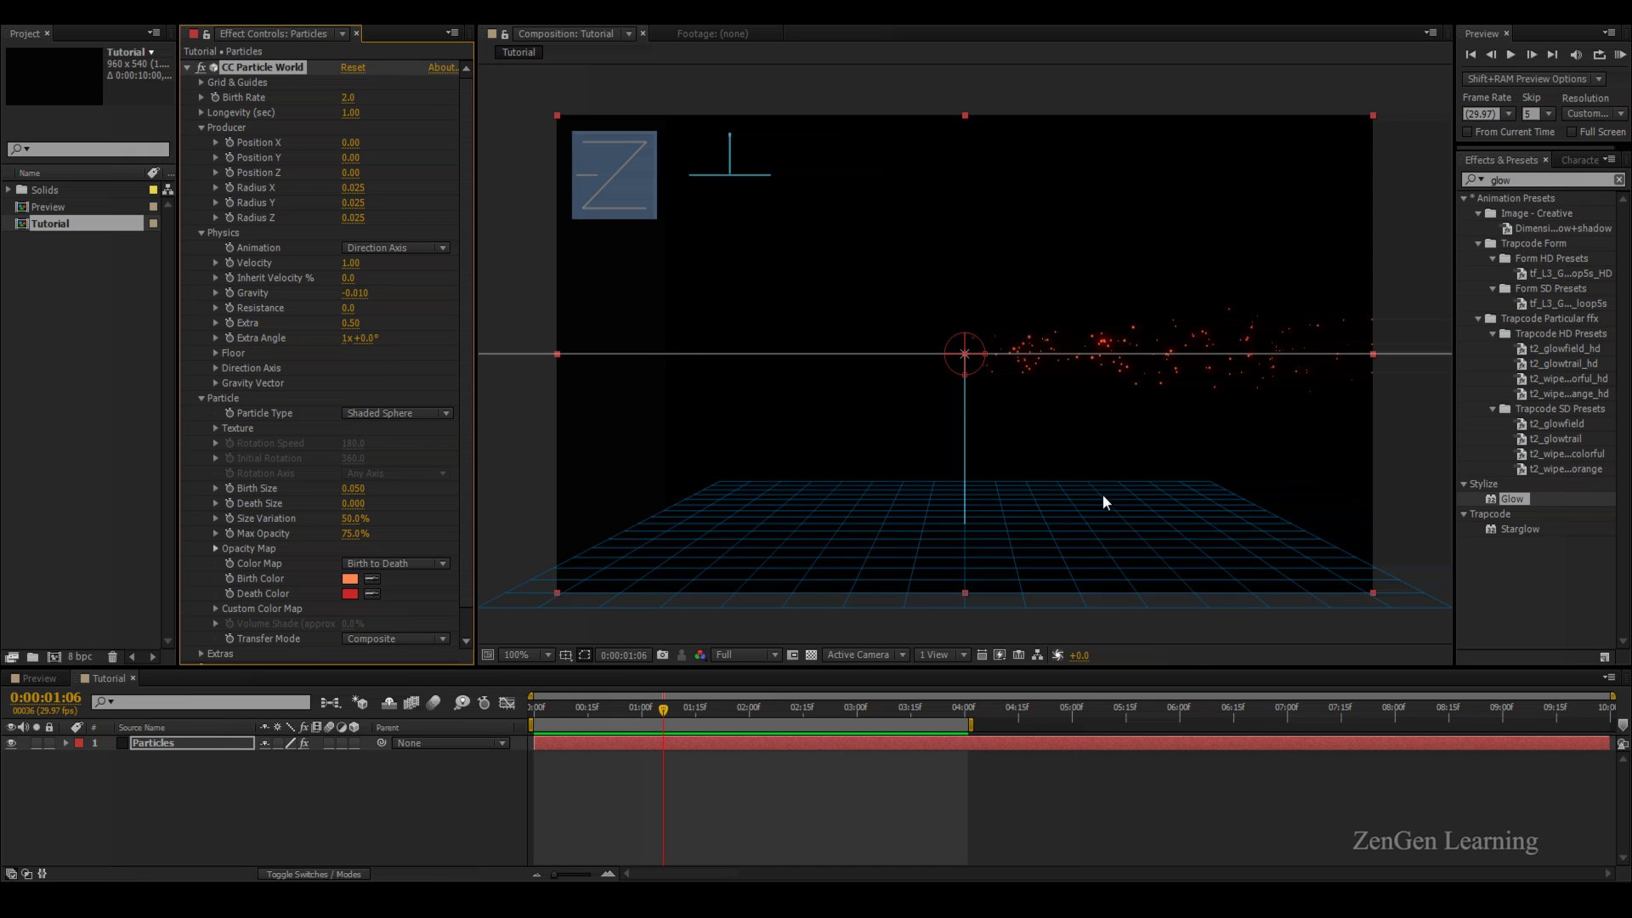
pyautogui.press('Tab')
pyautogui.write('0.')
pyautogui.press('Return')
pyautogui.press('KP_0')
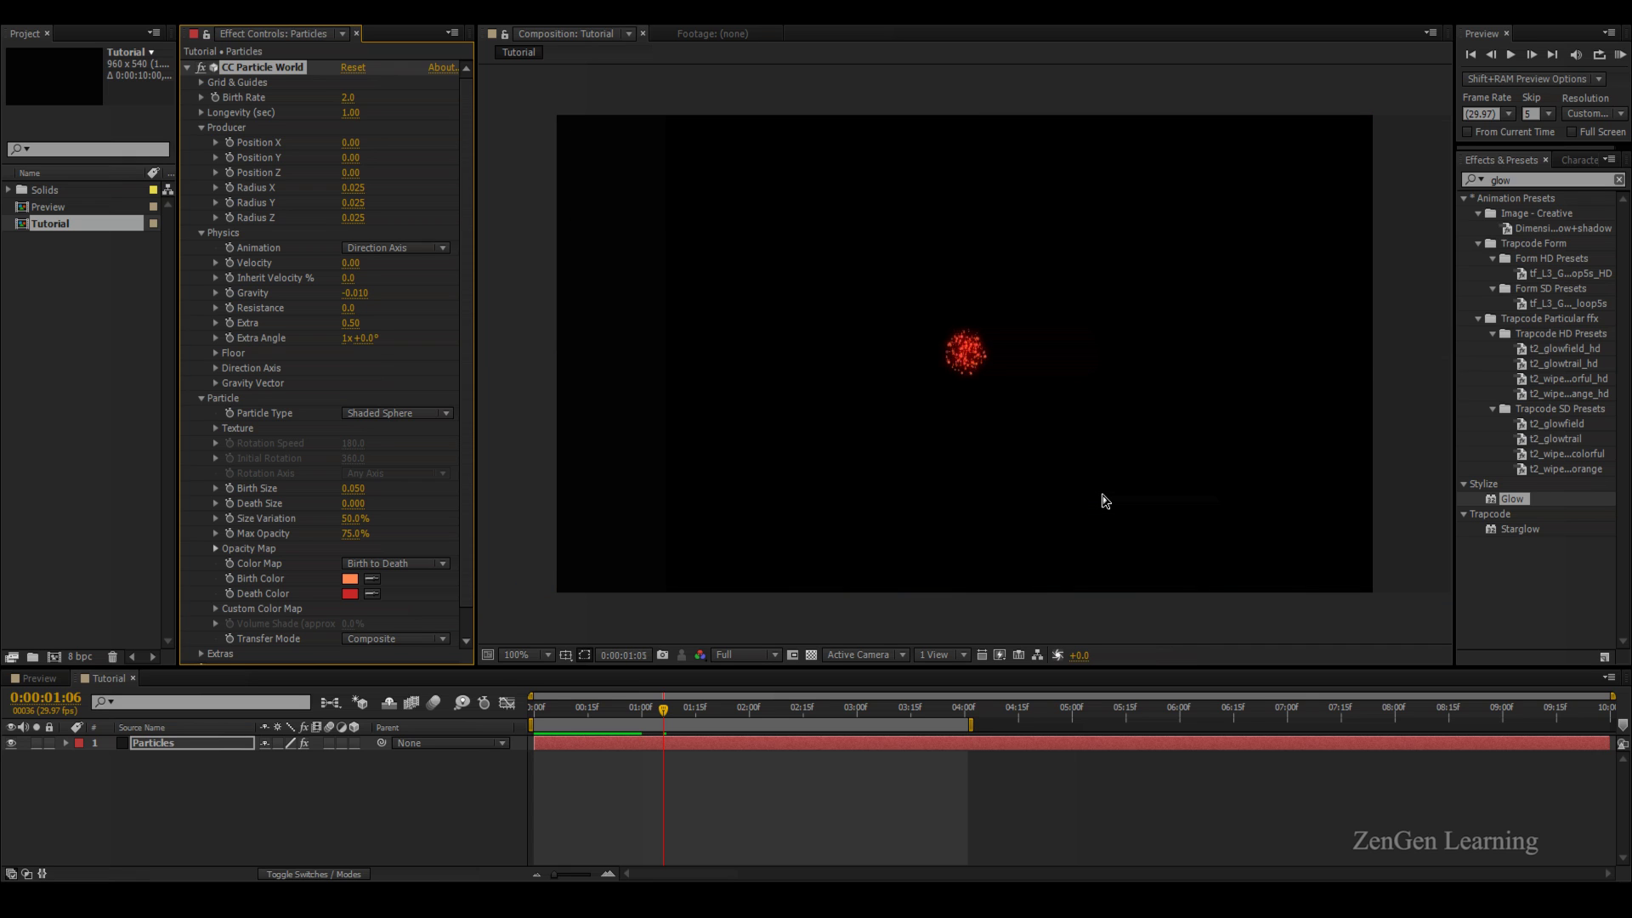
pyautogui.press('space')
pyautogui.press('.')
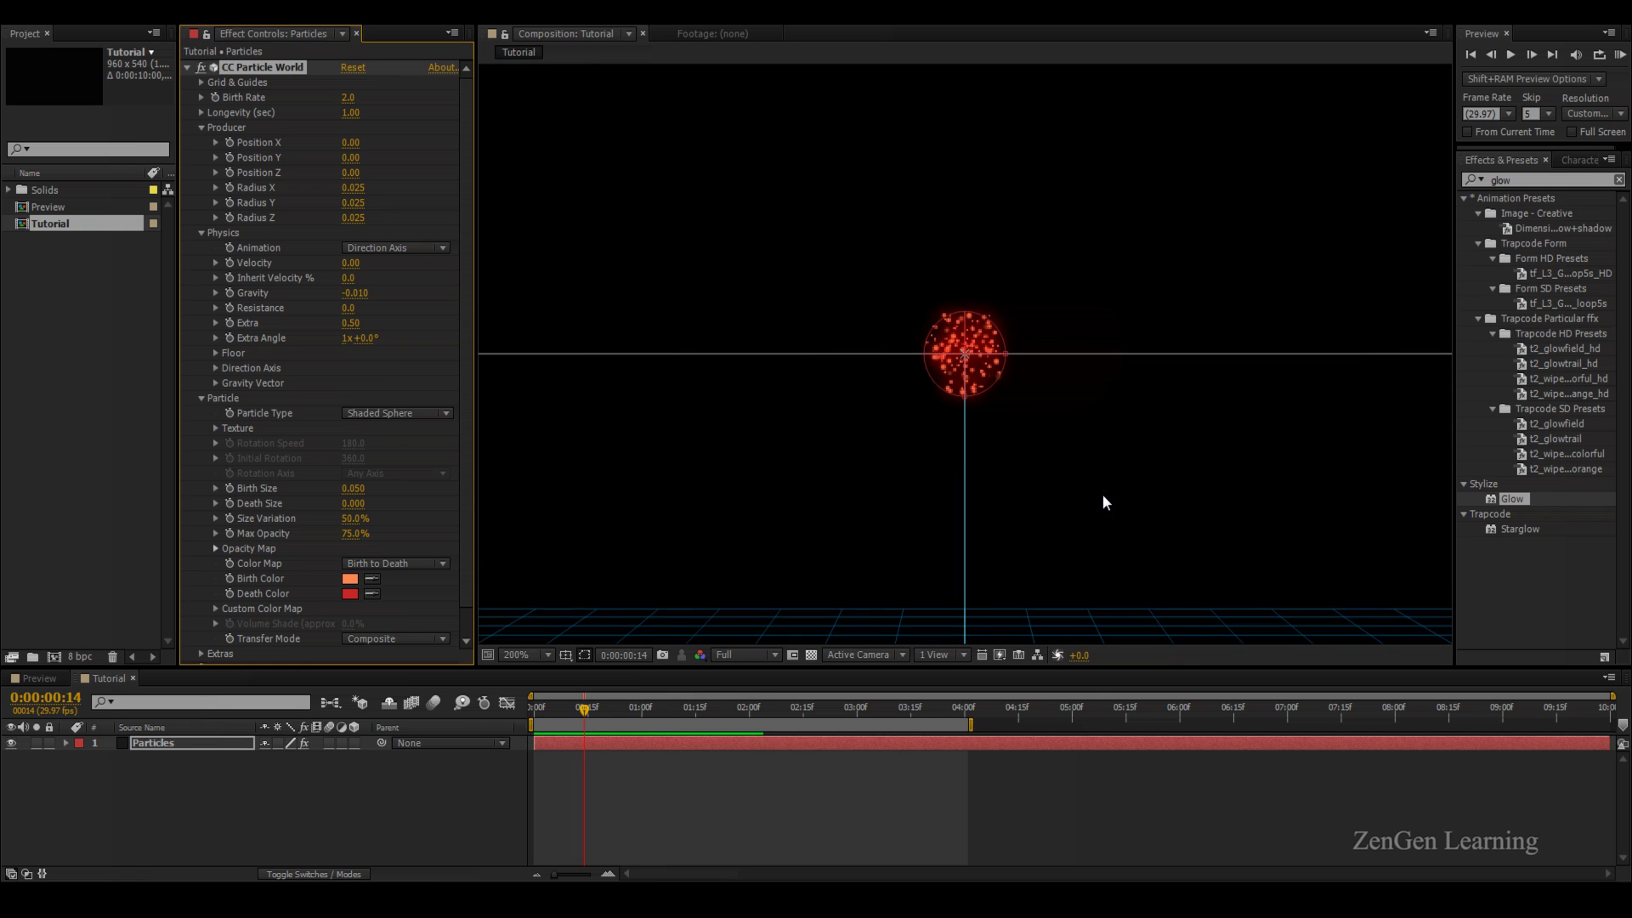
pyautogui.press('.')
pyautogui.press(',')
pyautogui.press('KP_0')
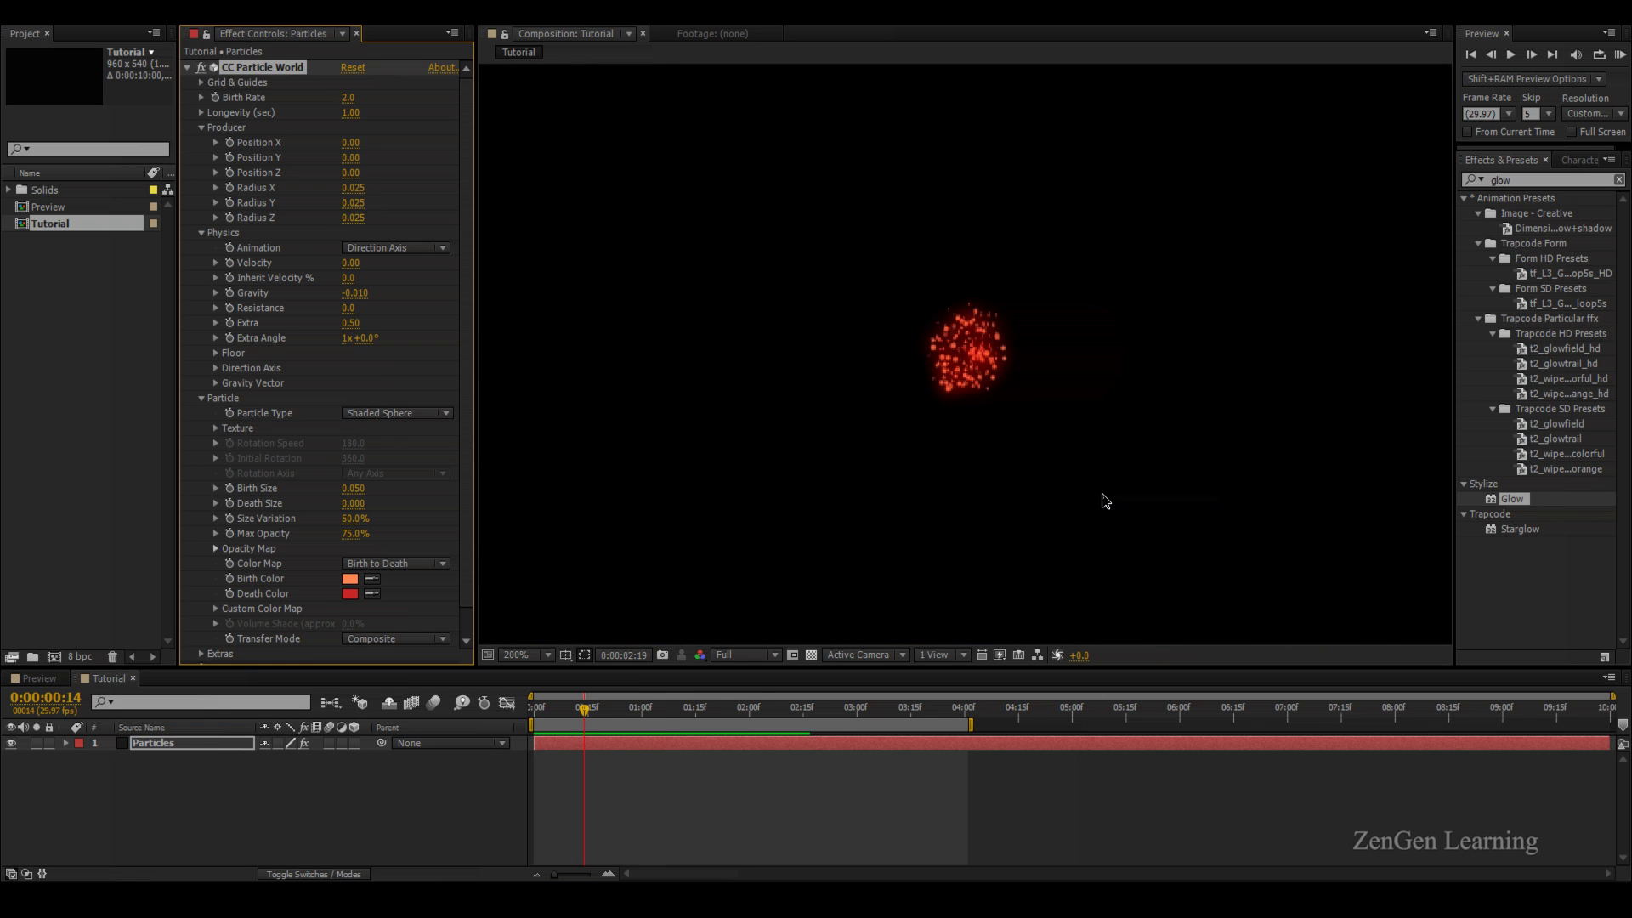
pyautogui.press('space')
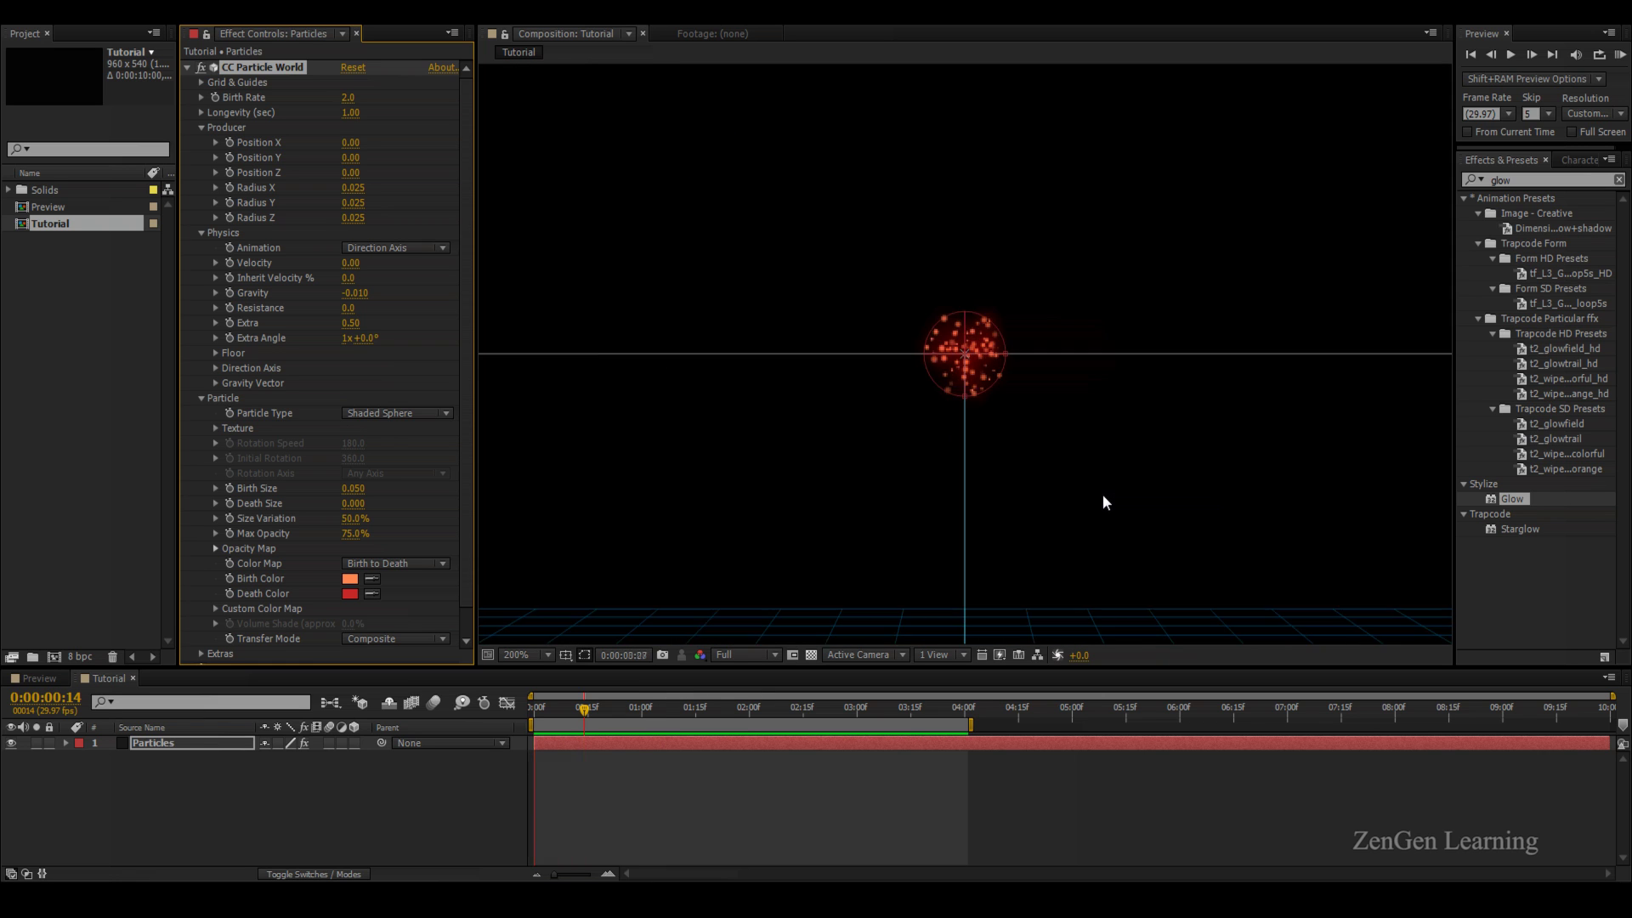
pyautogui.press(',')
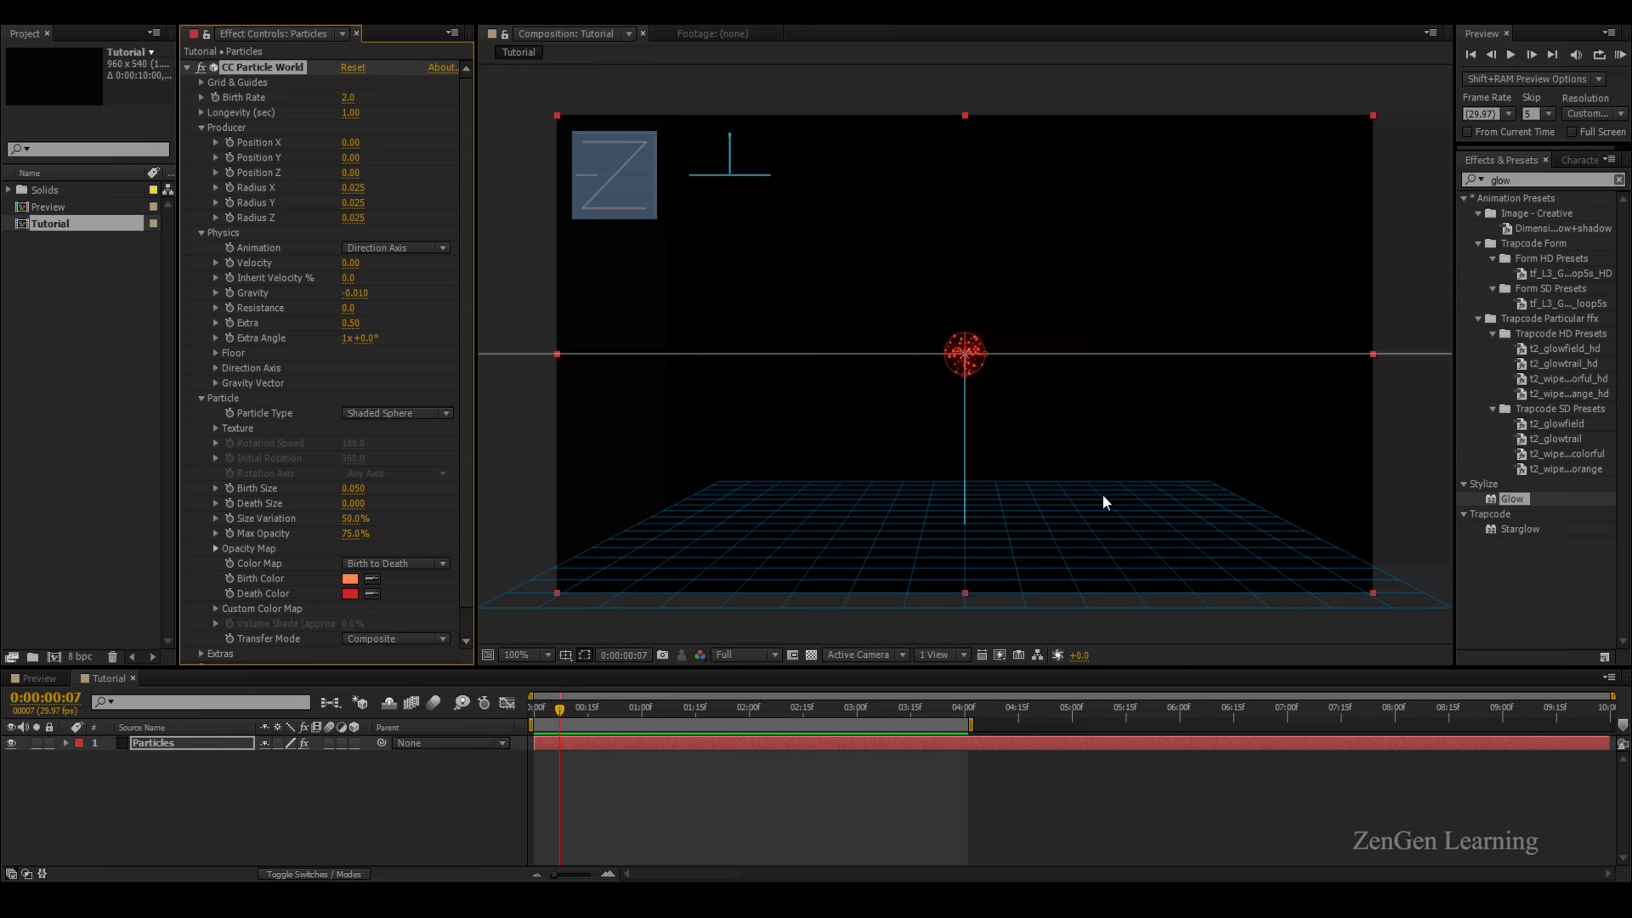
# Set the particles' Velocity to 0.10 in Physics and preview the motion, also with the layer deselected
pyautogui.press('Tab')
pyautogui.write('0.09')
pyautogui.press('Return')
pyautogui.write('0.1')
pyautogui.press('Return')
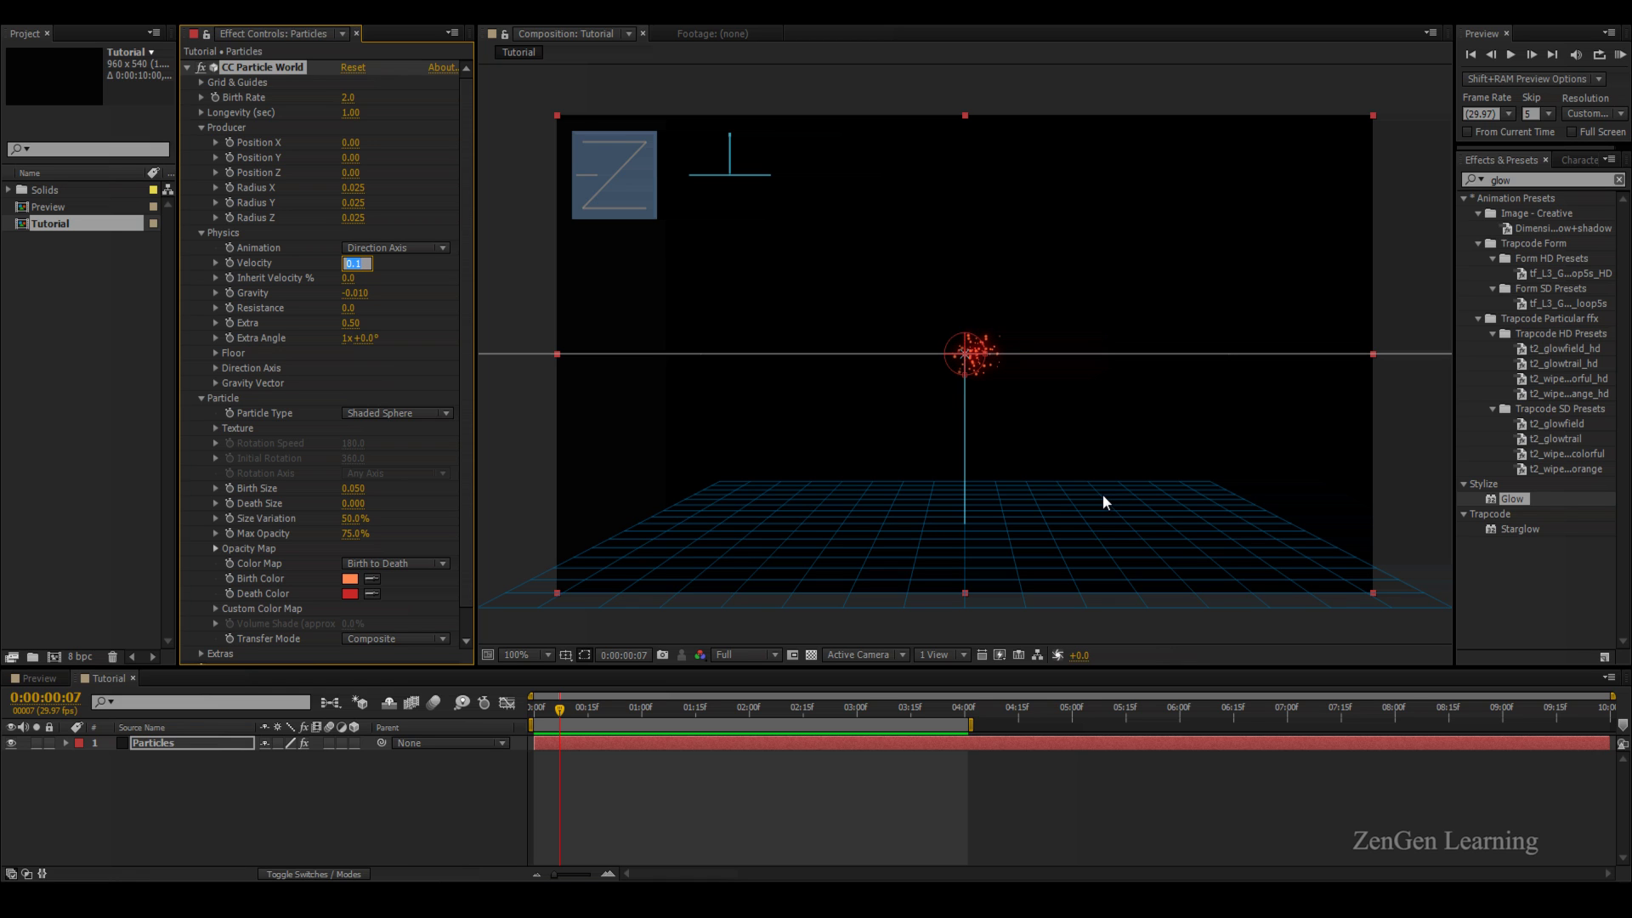
pyautogui.press('KP_0')
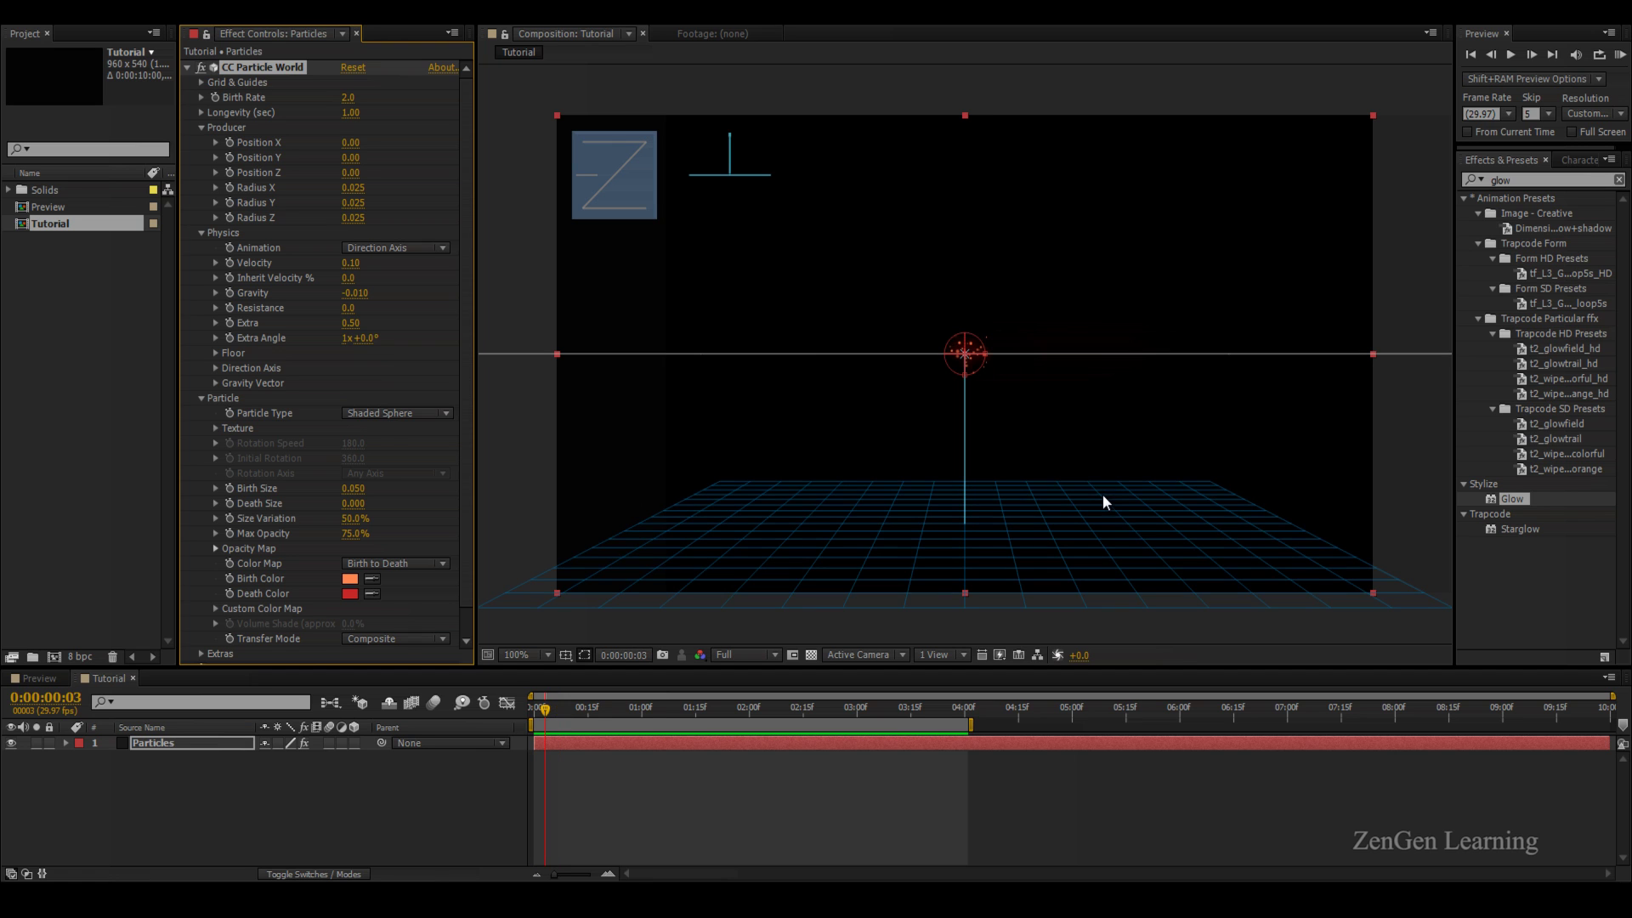
pyautogui.press('space')
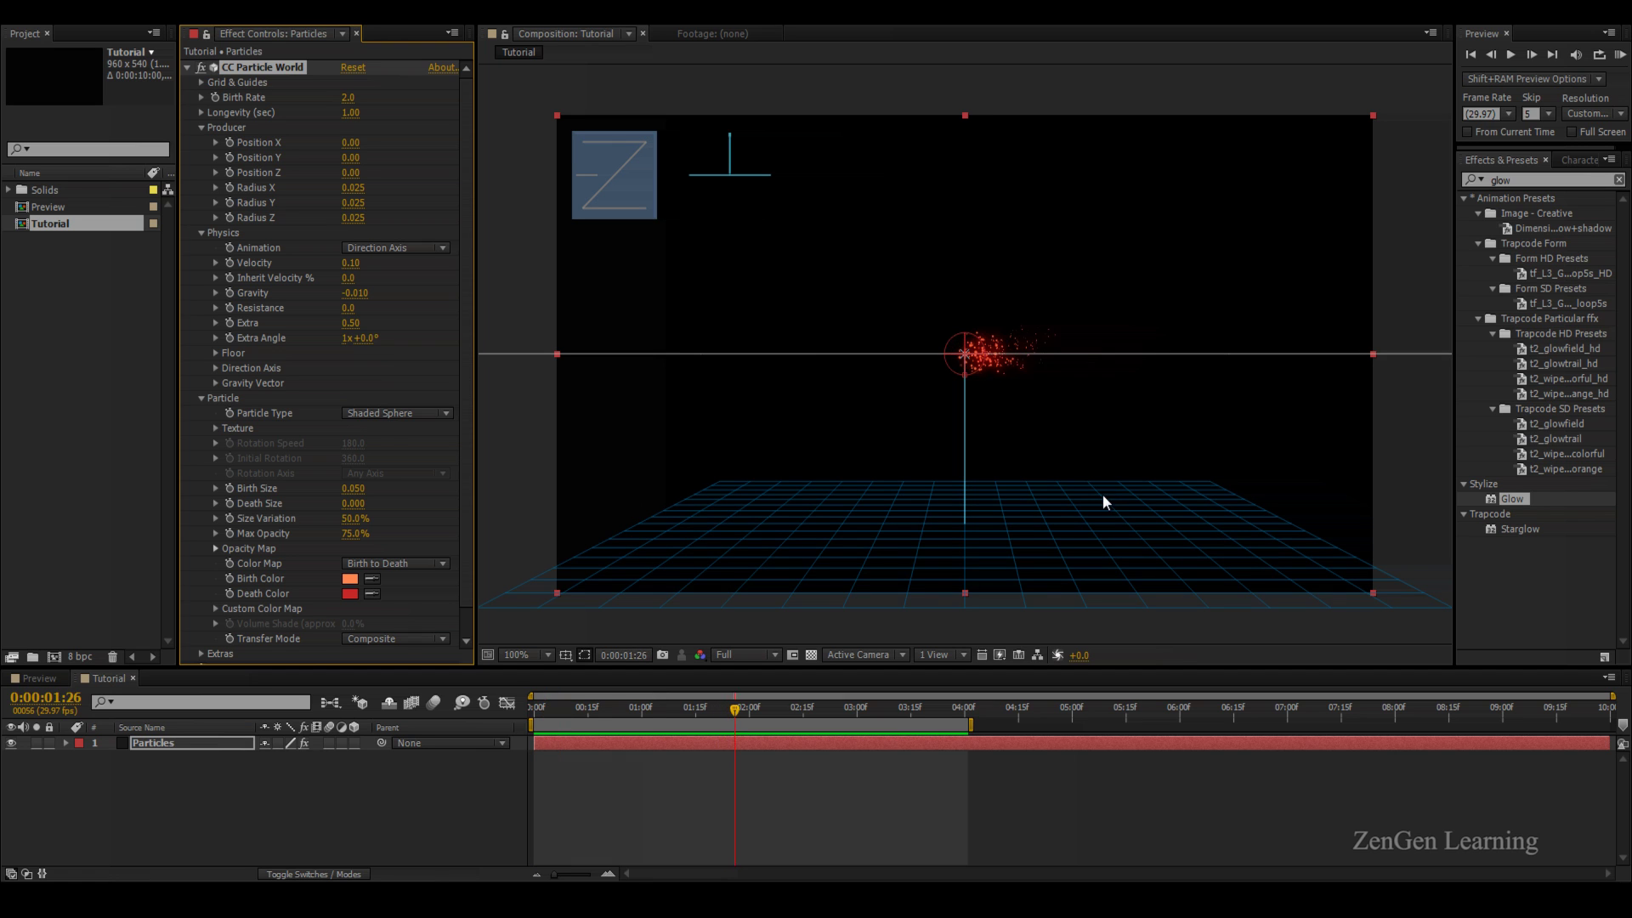
pyautogui.press('space')
pyautogui.press('F2')
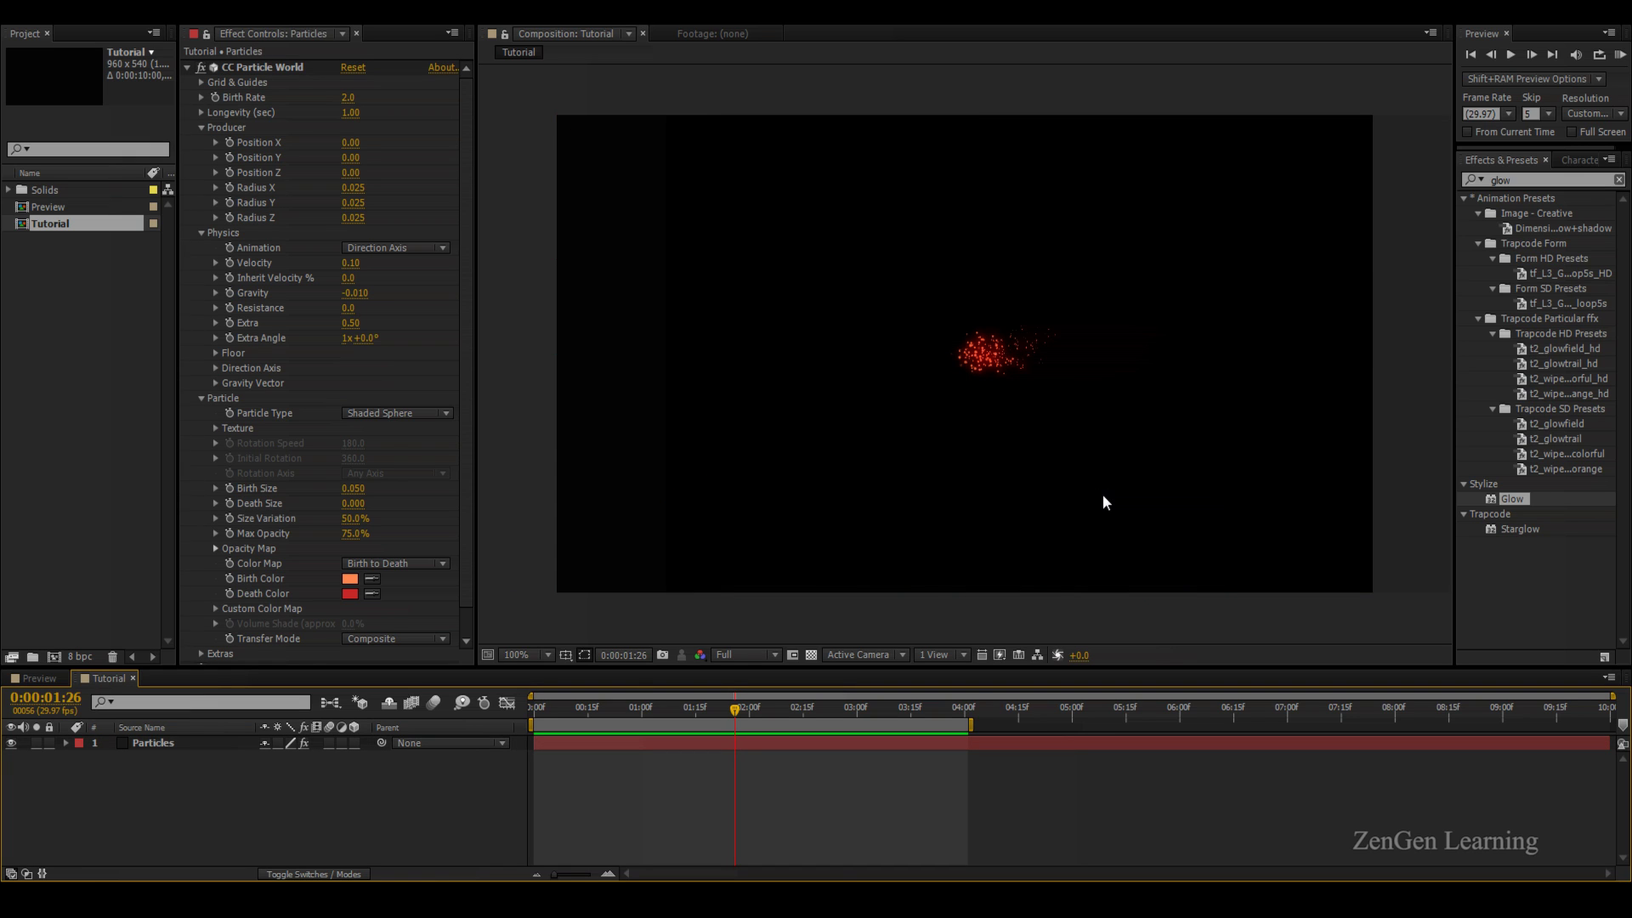
pyautogui.press('space')
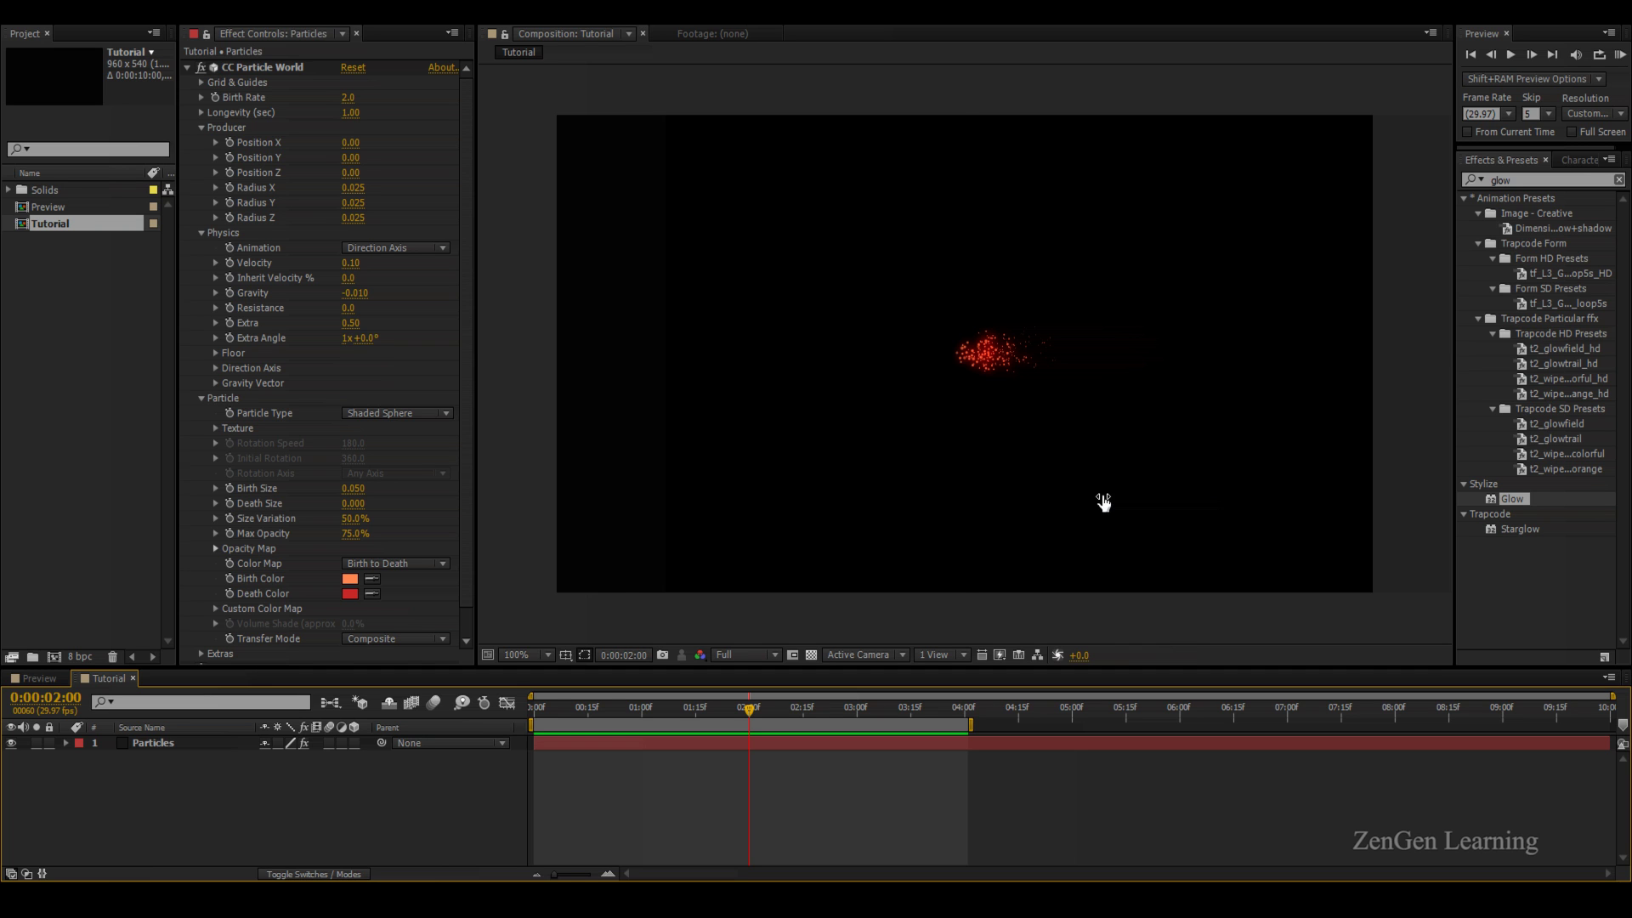
# Widen the particle Producer horizontally with a Radius X of 0.655 and preview the spread
pyautogui.click(1105, 501)
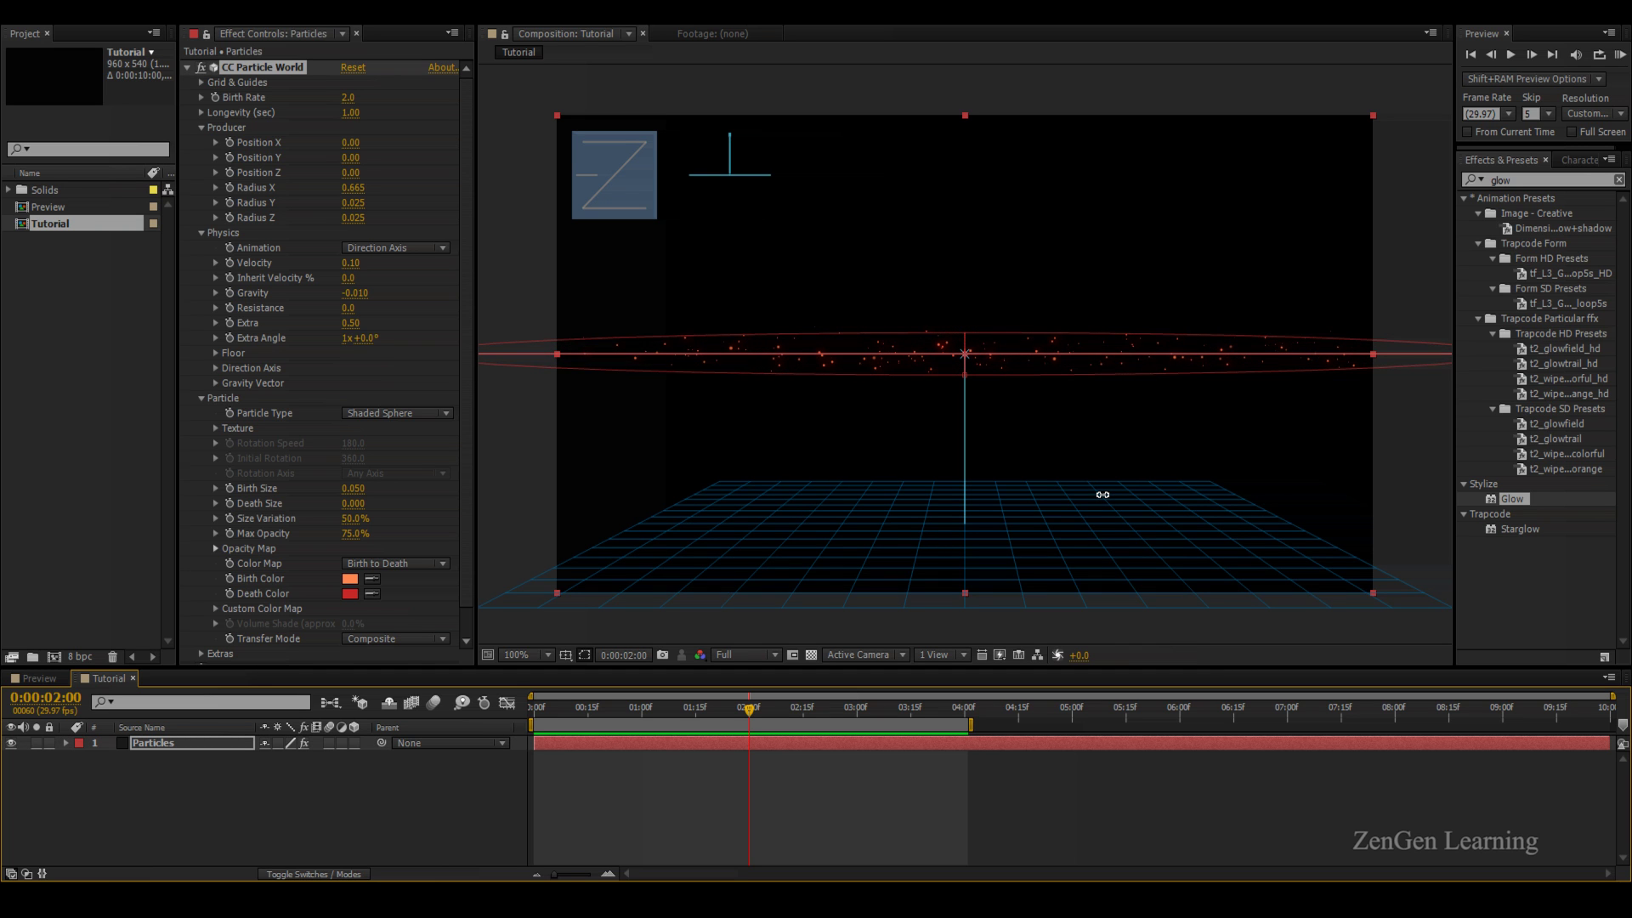
pyautogui.moveTo(1102, 494); pyautogui.dragTo(1105, 499)
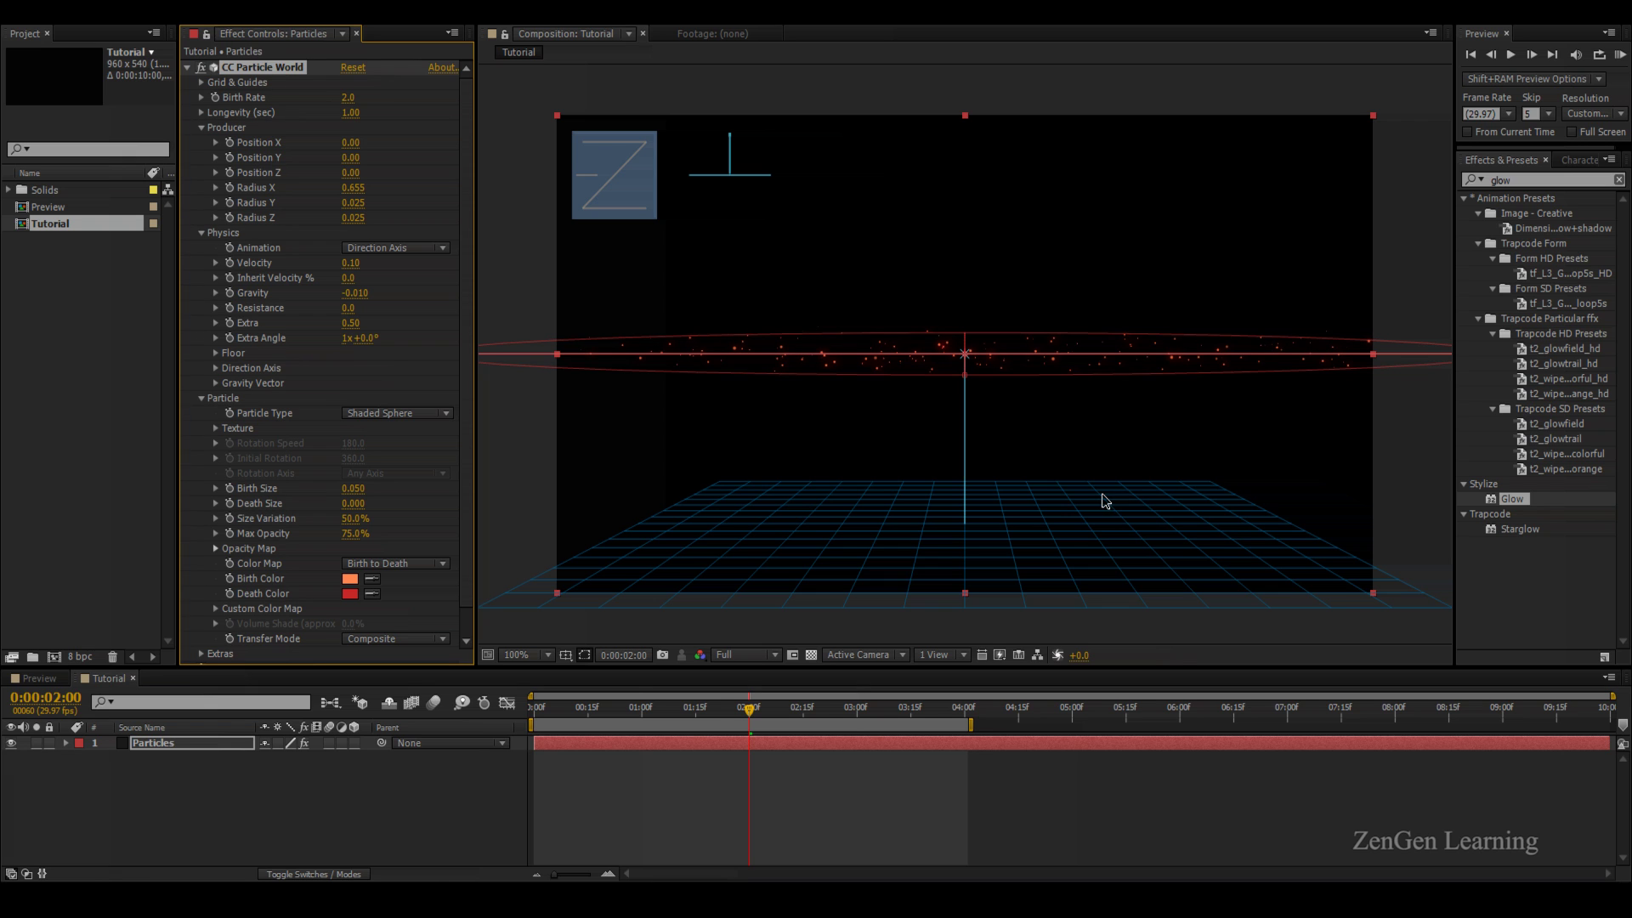
pyautogui.press('KP_0')
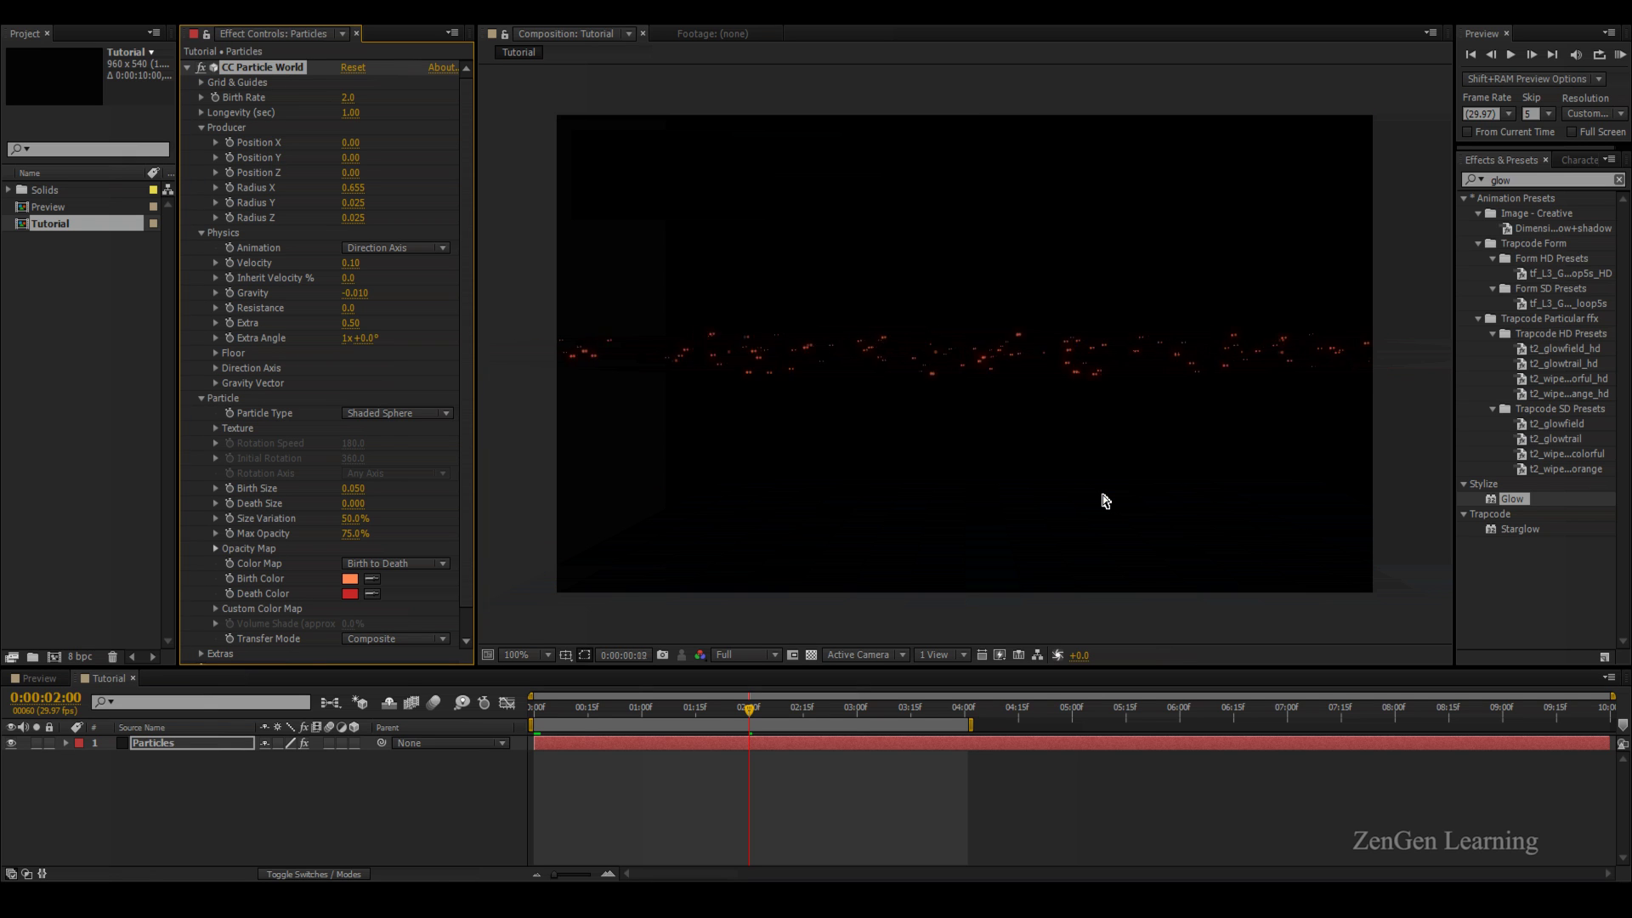
pyautogui.press('space')
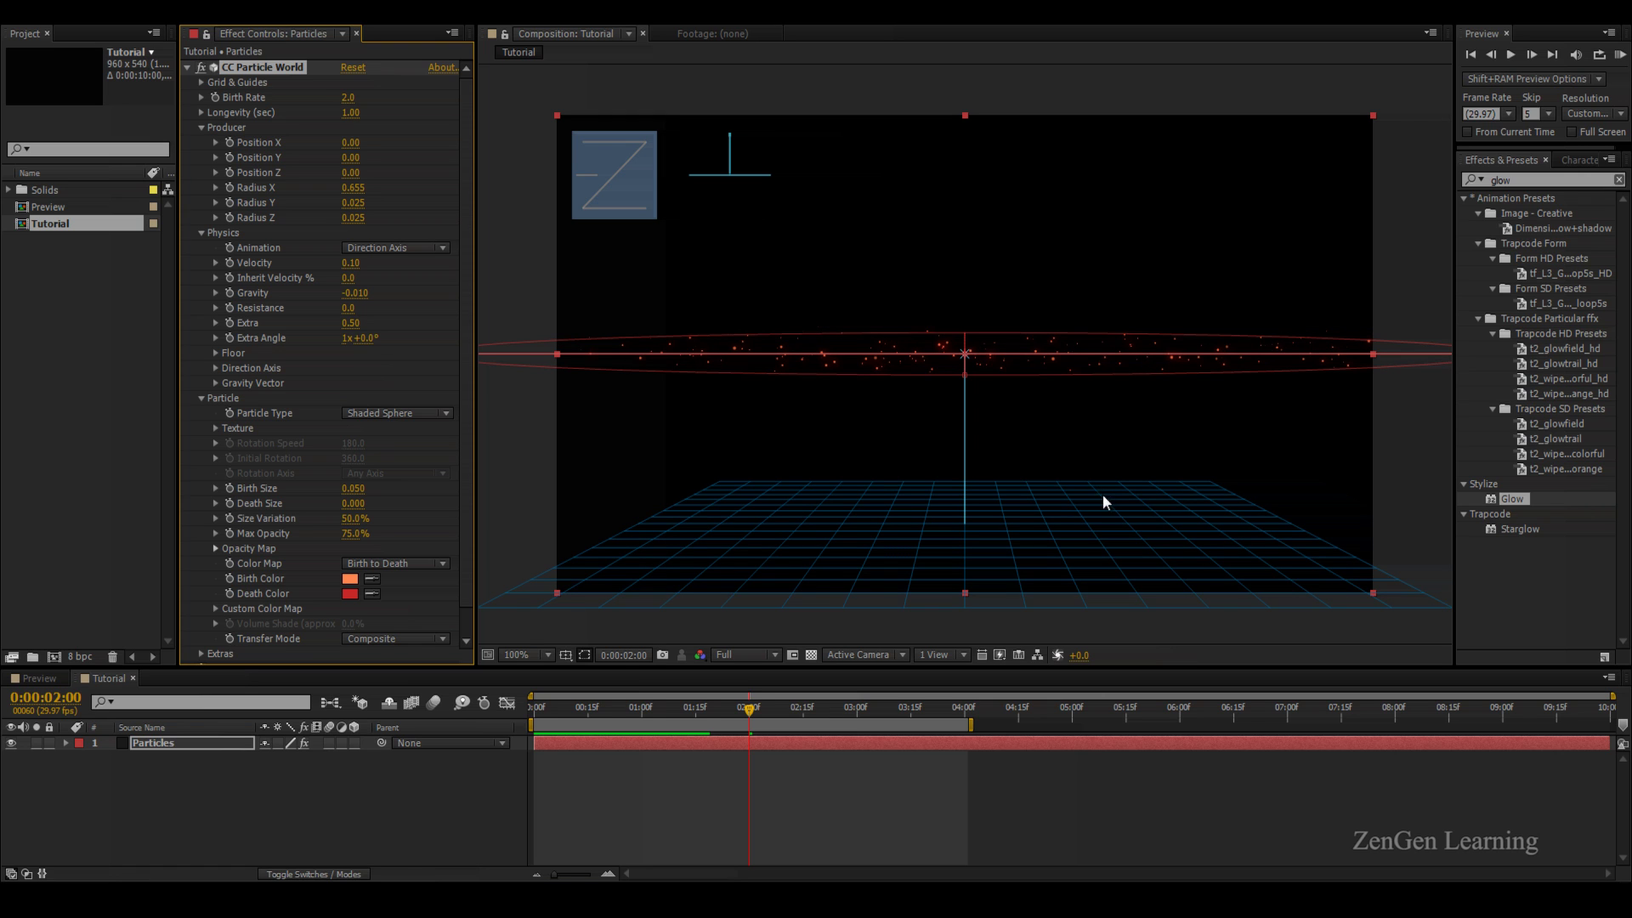
pyautogui.hotkey('alt', 'shift', ',')
pyautogui.press('space')
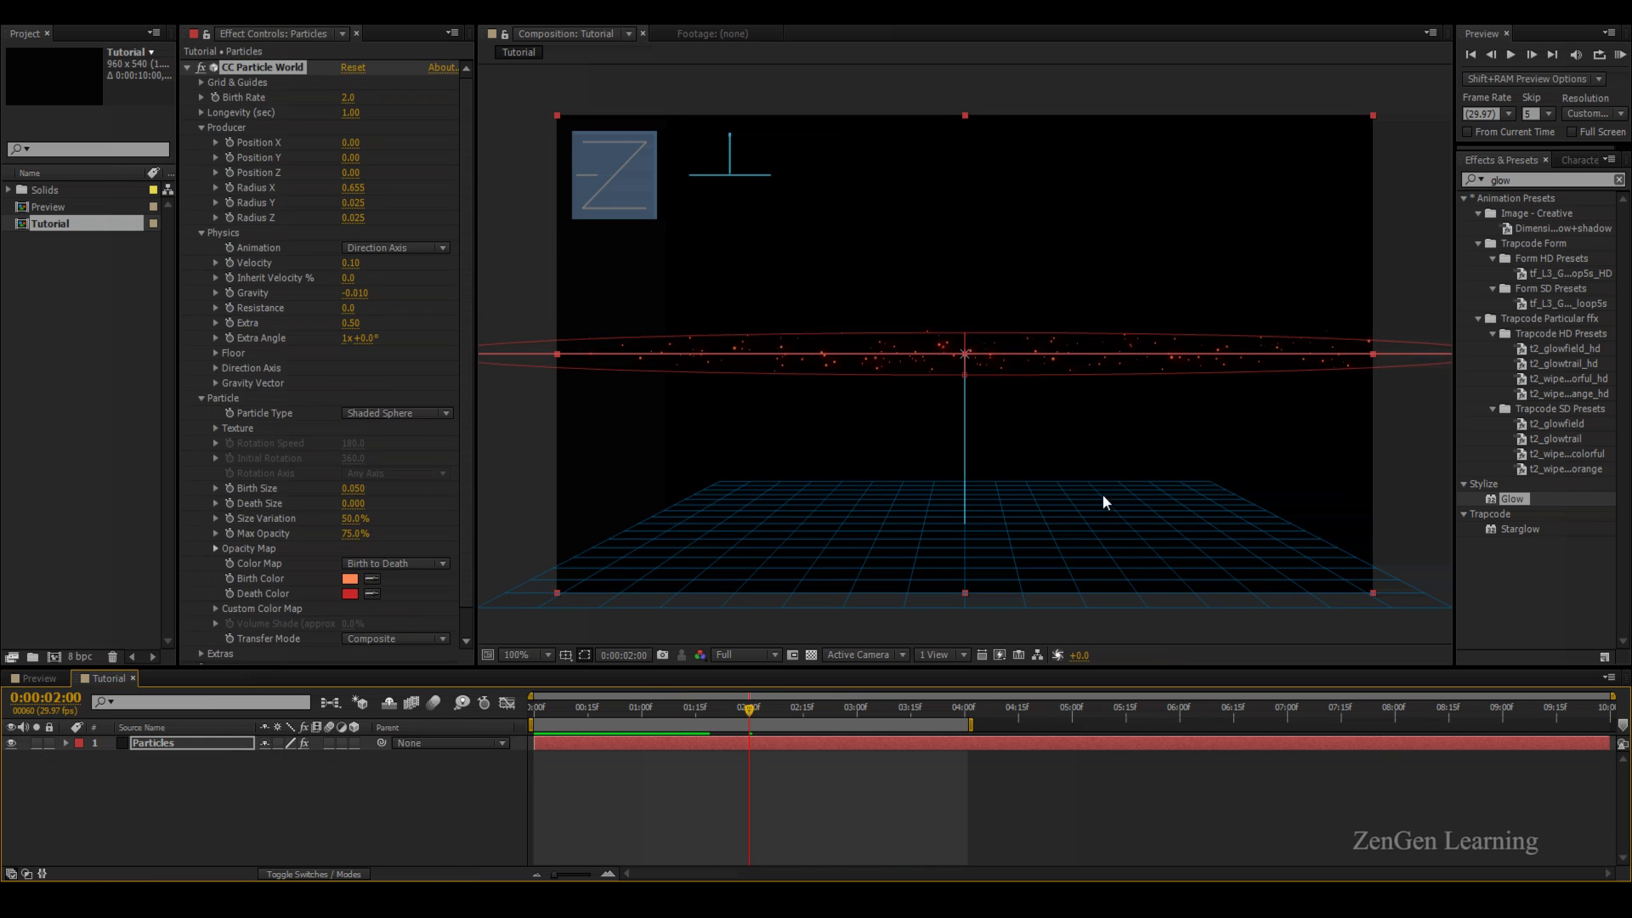
# Set the Producer's Radius X to 0.935 and Radius Y to 0.095, previewing the wider emission area
pyautogui.moveTo(1104, 502); pyautogui.dragTo(1103, 497)
pyautogui.press('KP_0')
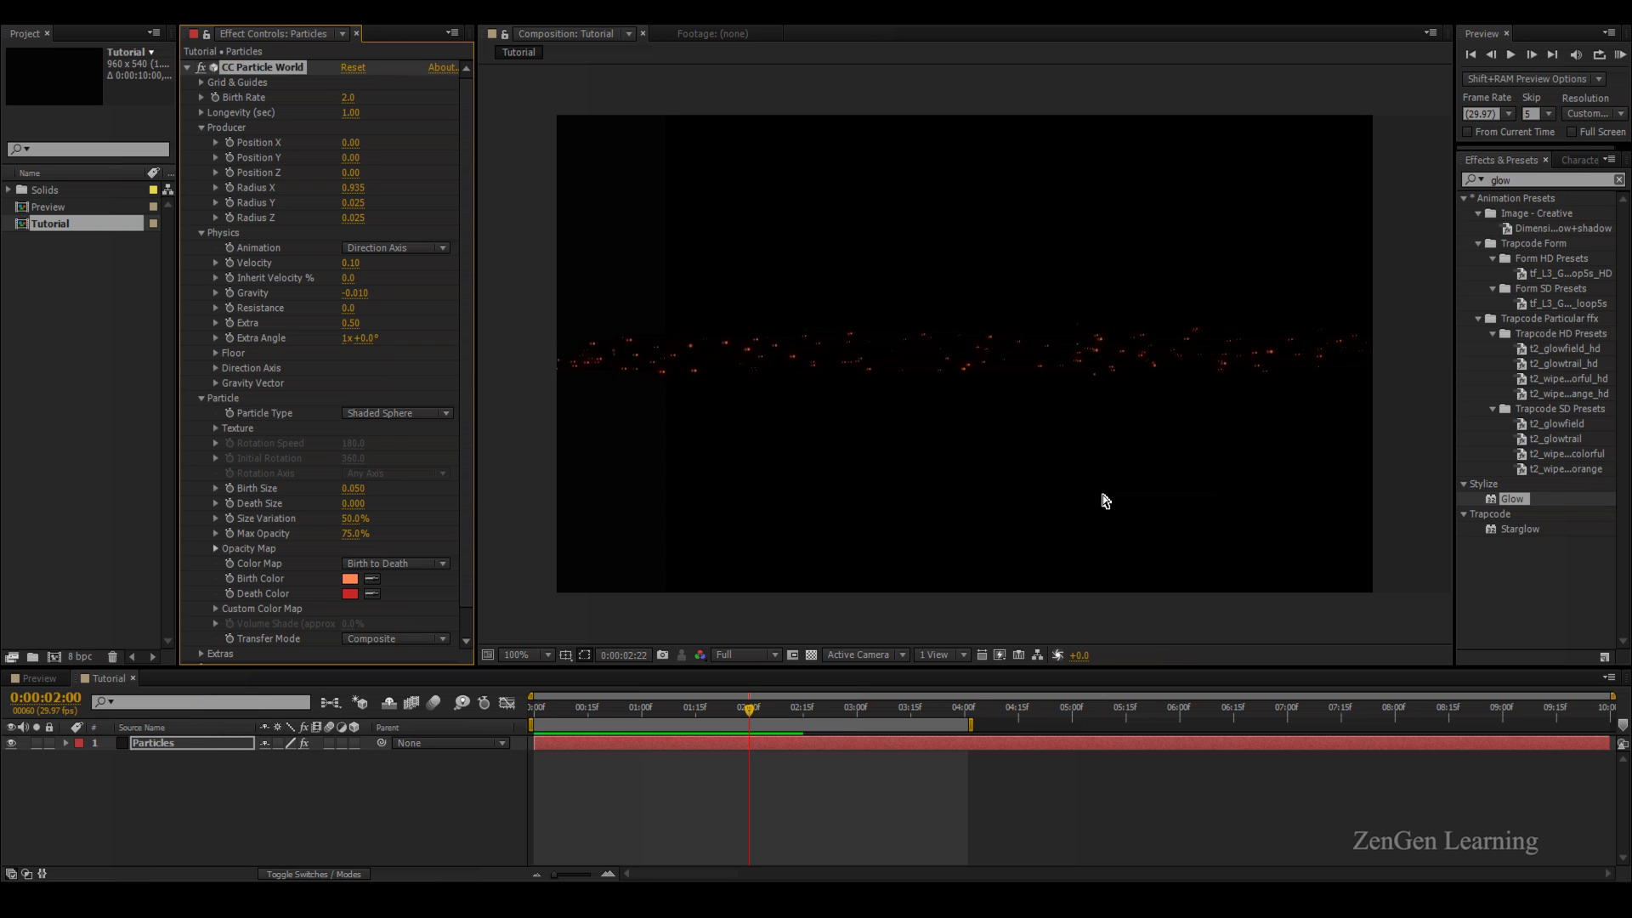
pyautogui.press('space')
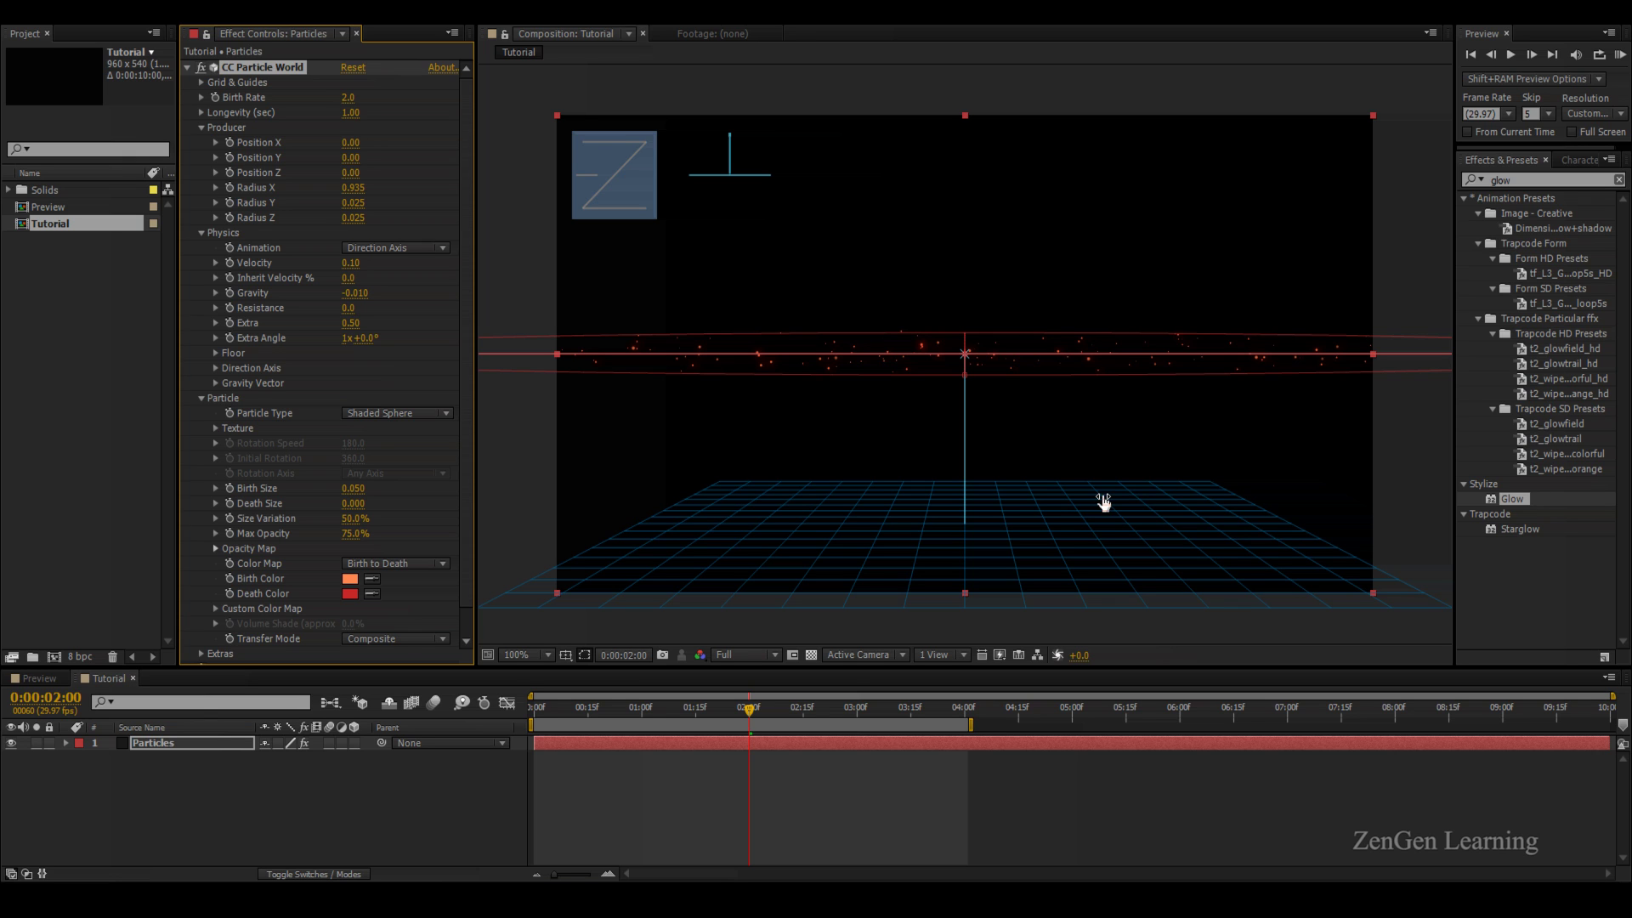
pyautogui.moveTo(352, 202); pyautogui.dragTo(365, 202)
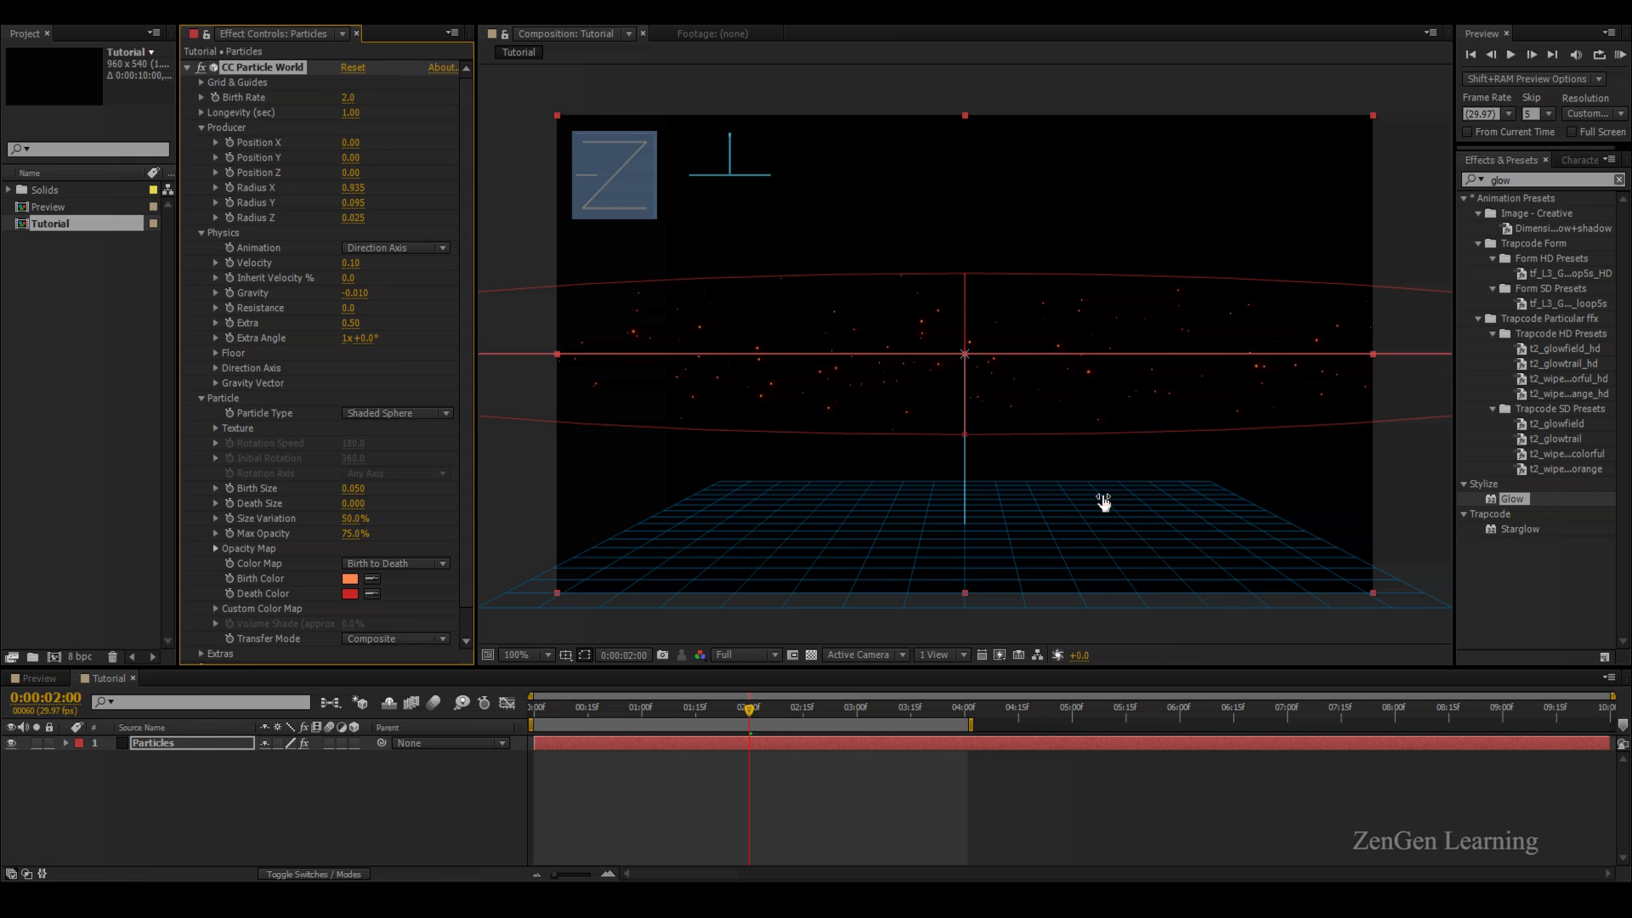
pyautogui.press('KP_0')
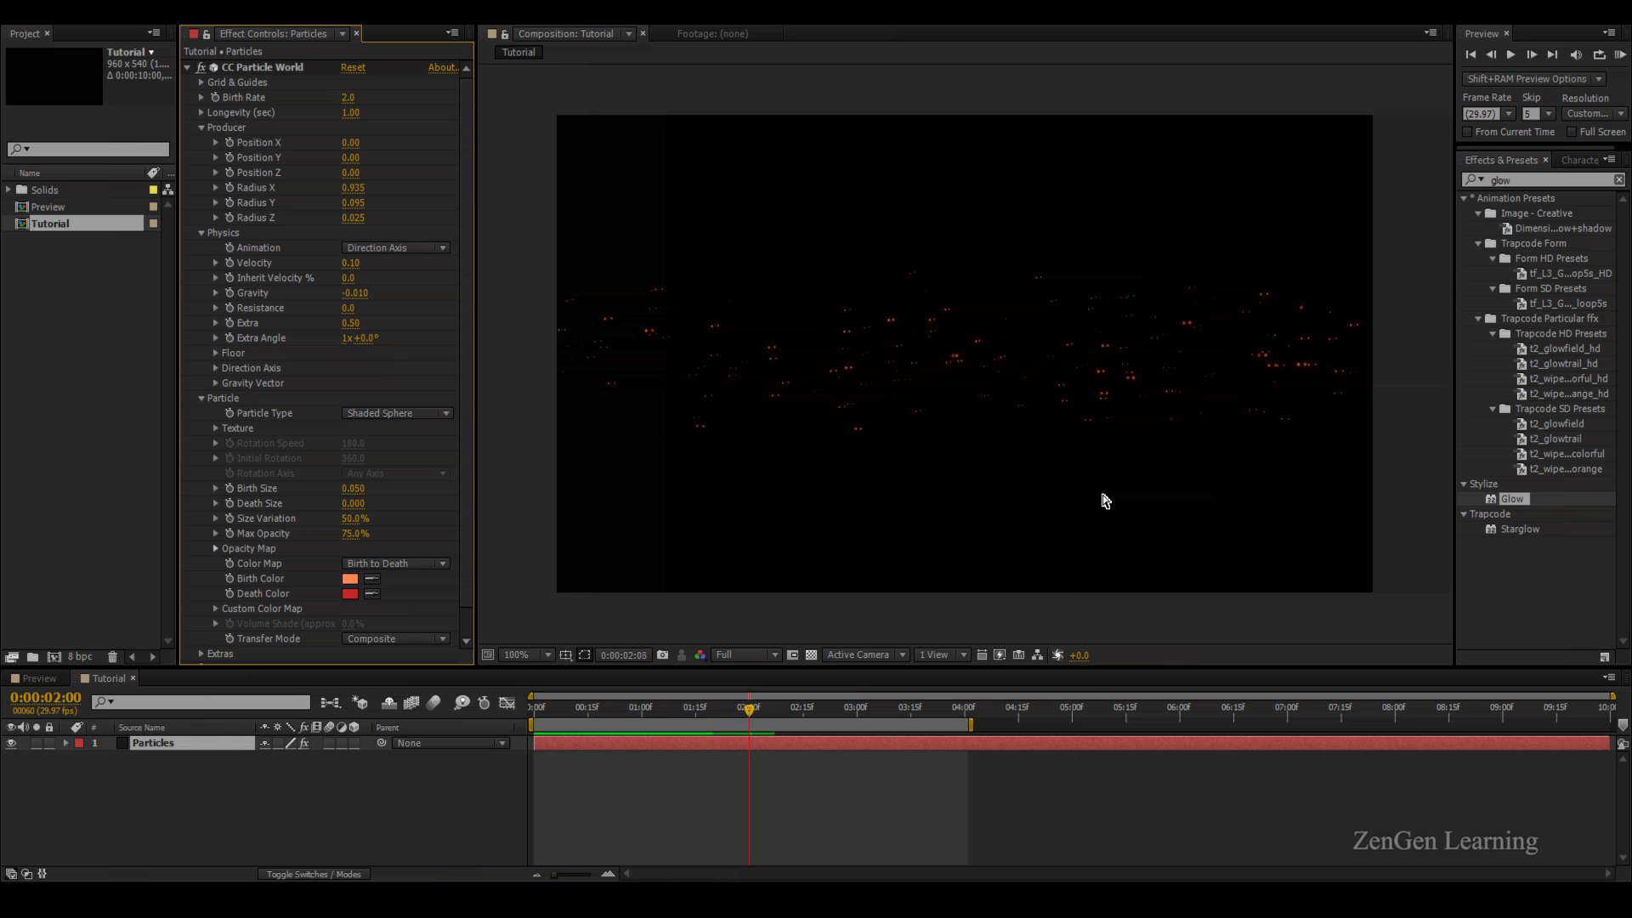
pyautogui.press('space')
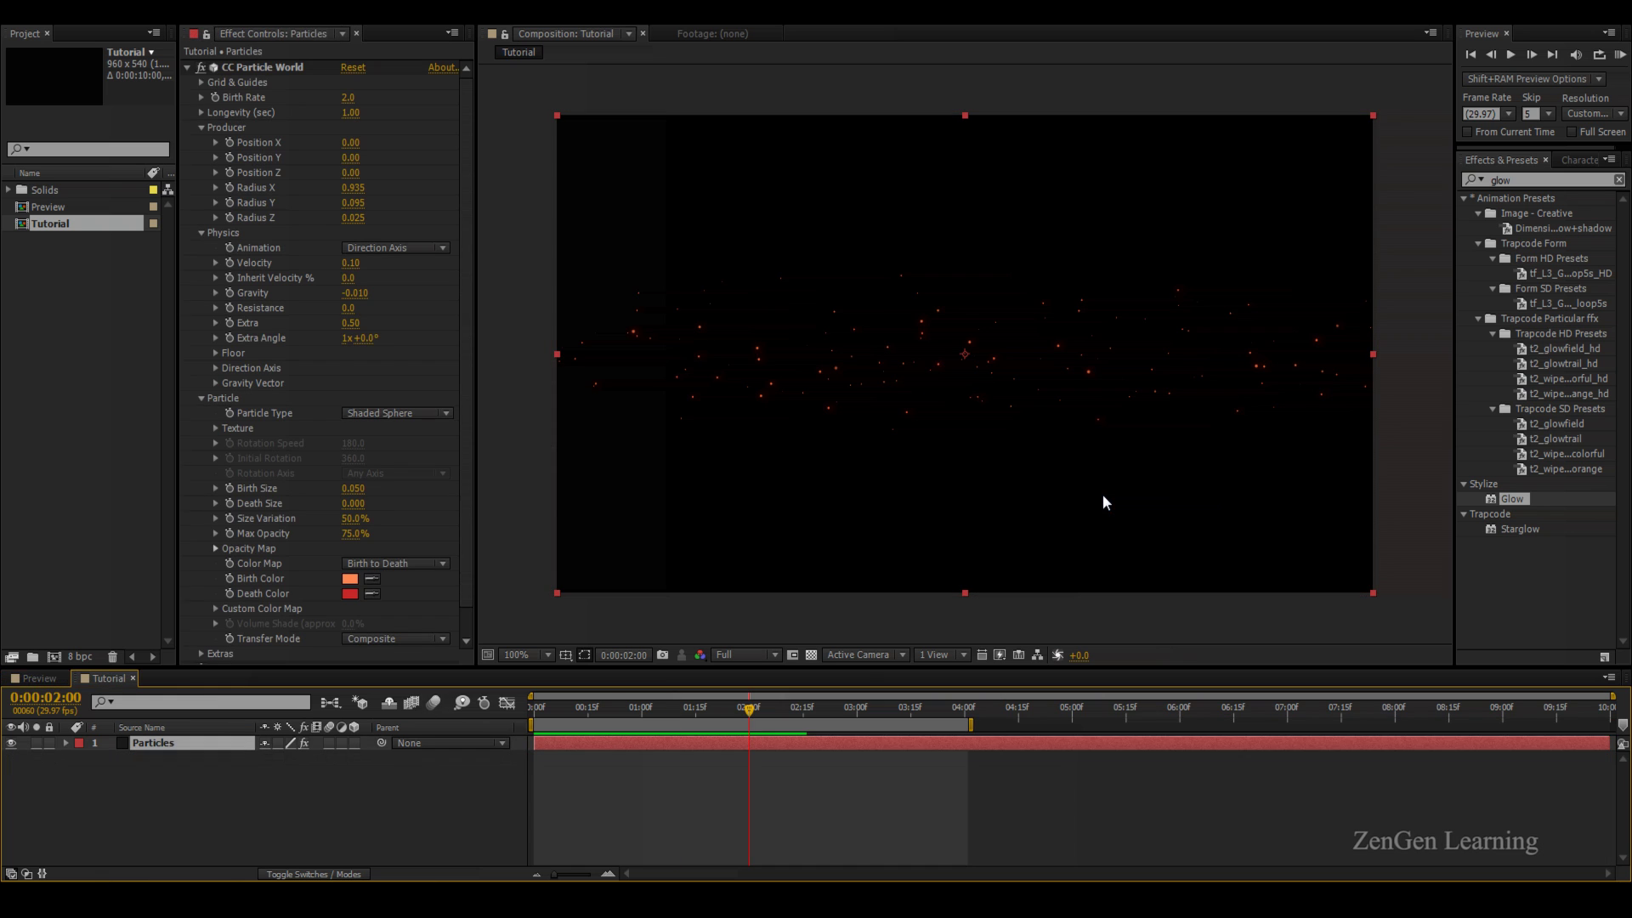
pyautogui.press('KP_0')
# Set the particles' Birth Rate to 1.0 and Longevity to 7 seconds, and preview the result
pyautogui.press('Tab')
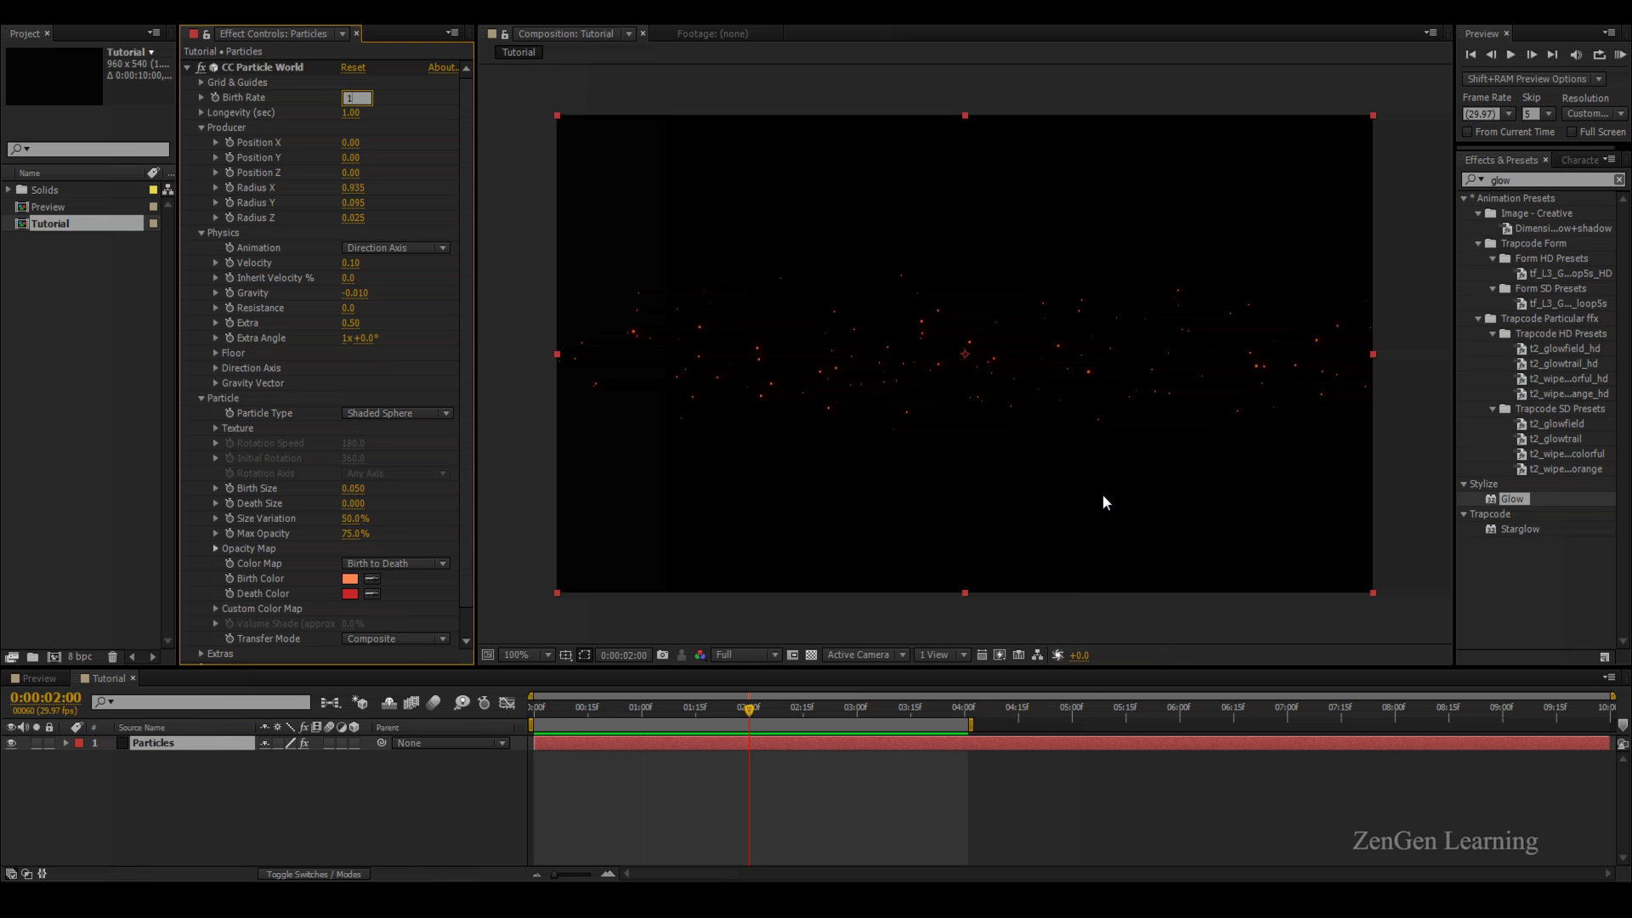
pyautogui.press('Tab')
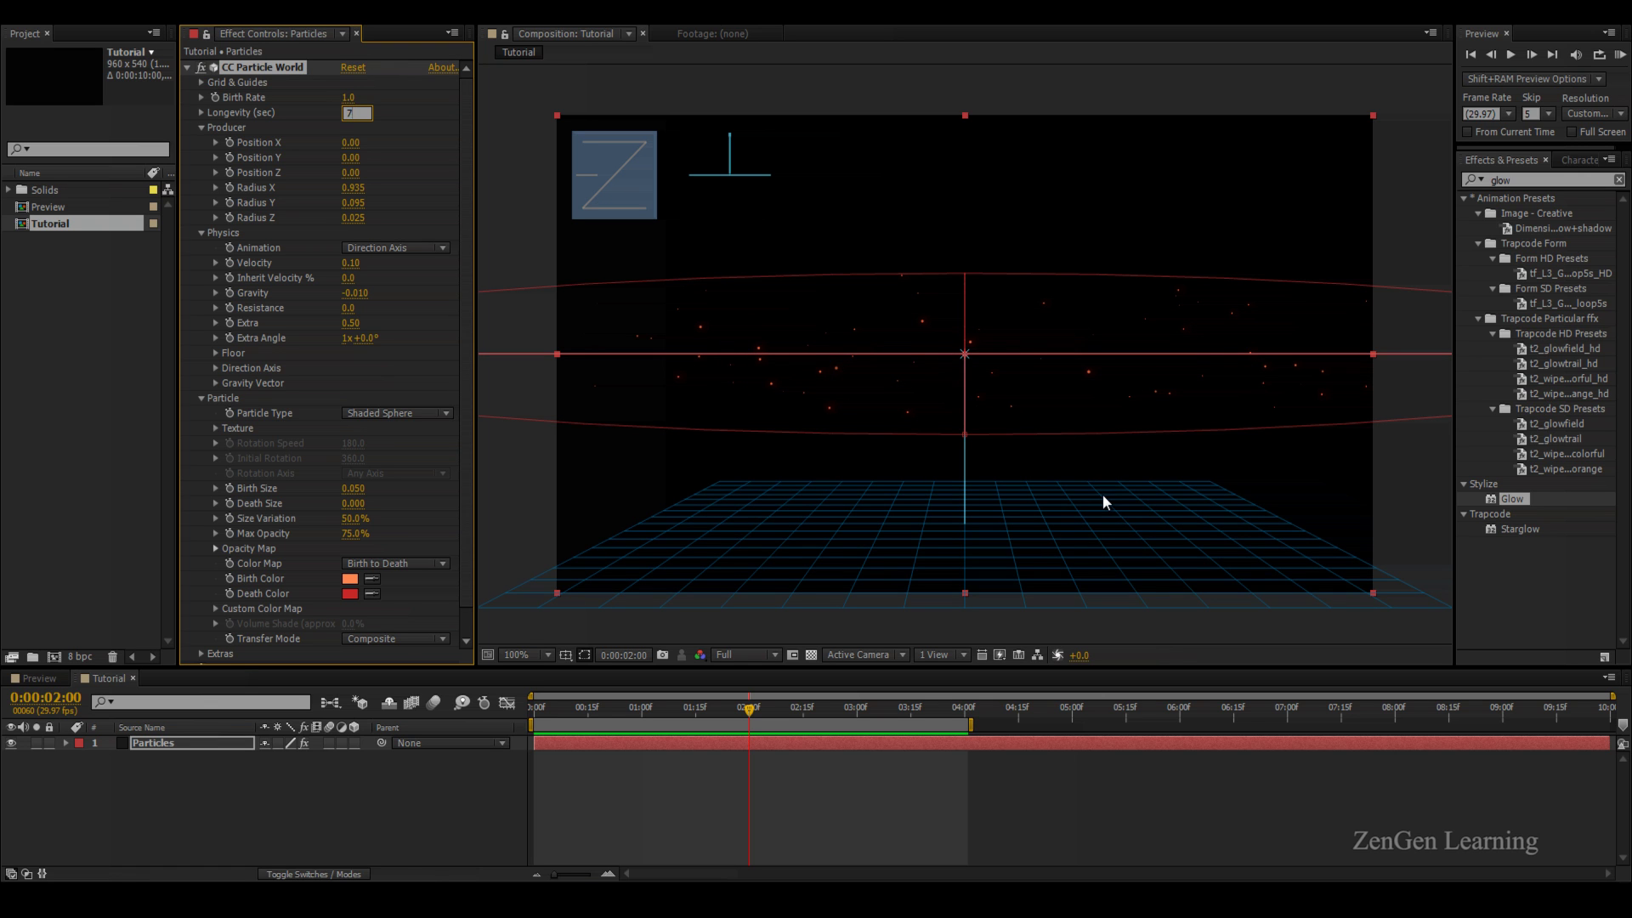
pyautogui.press('Return')
pyautogui.press('KP_0')
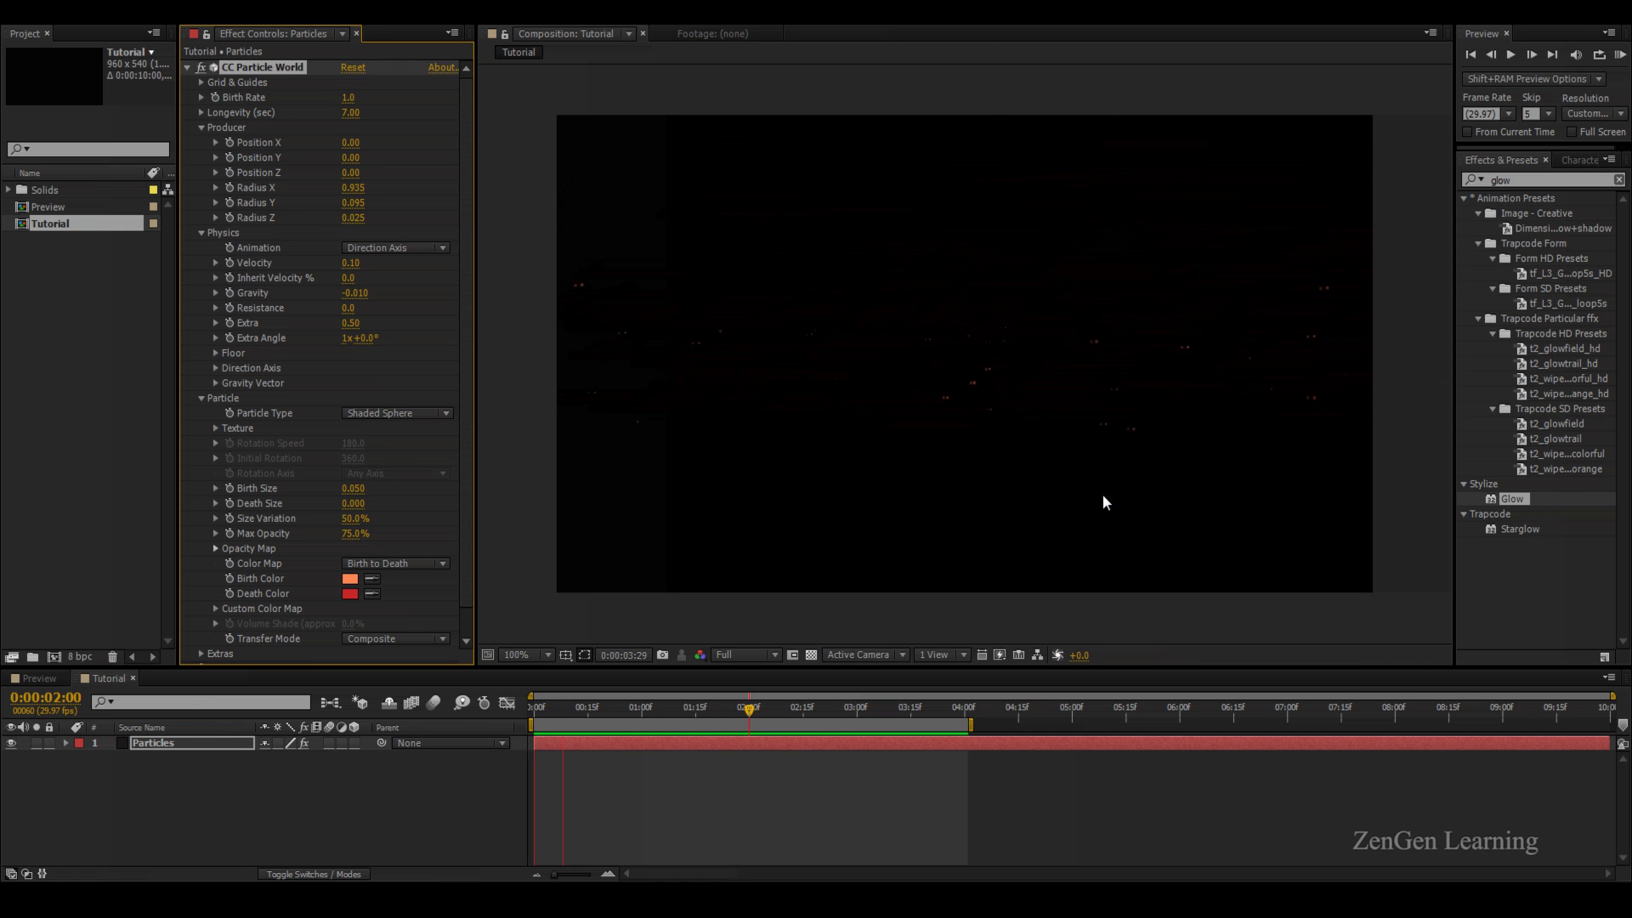
pyautogui.press('space')
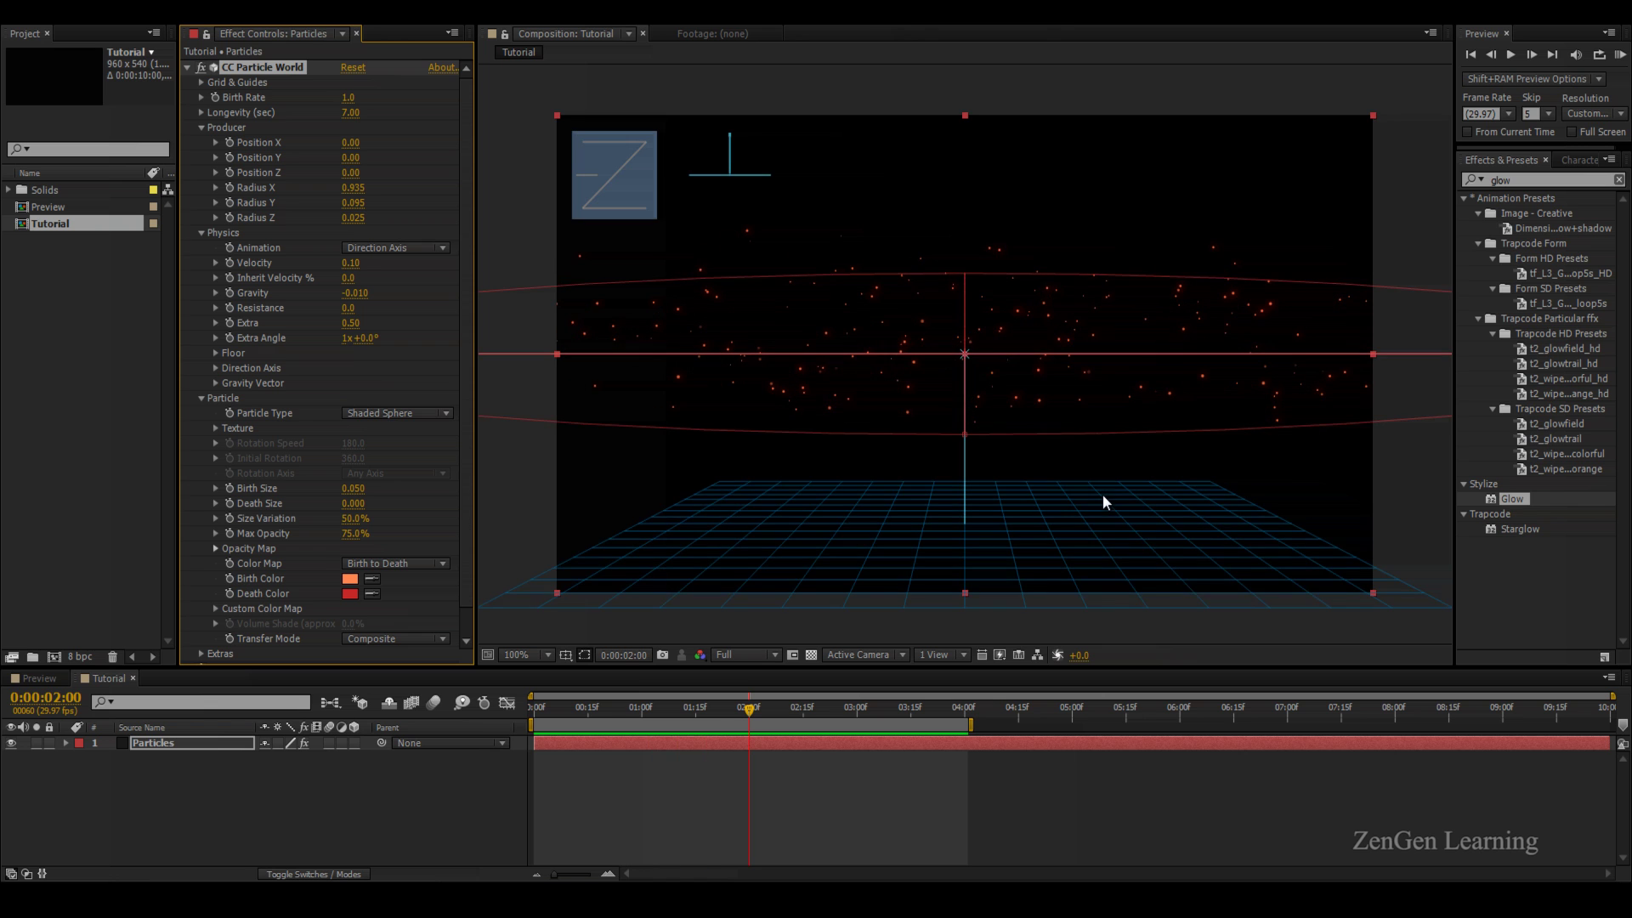
pyautogui.press('space')
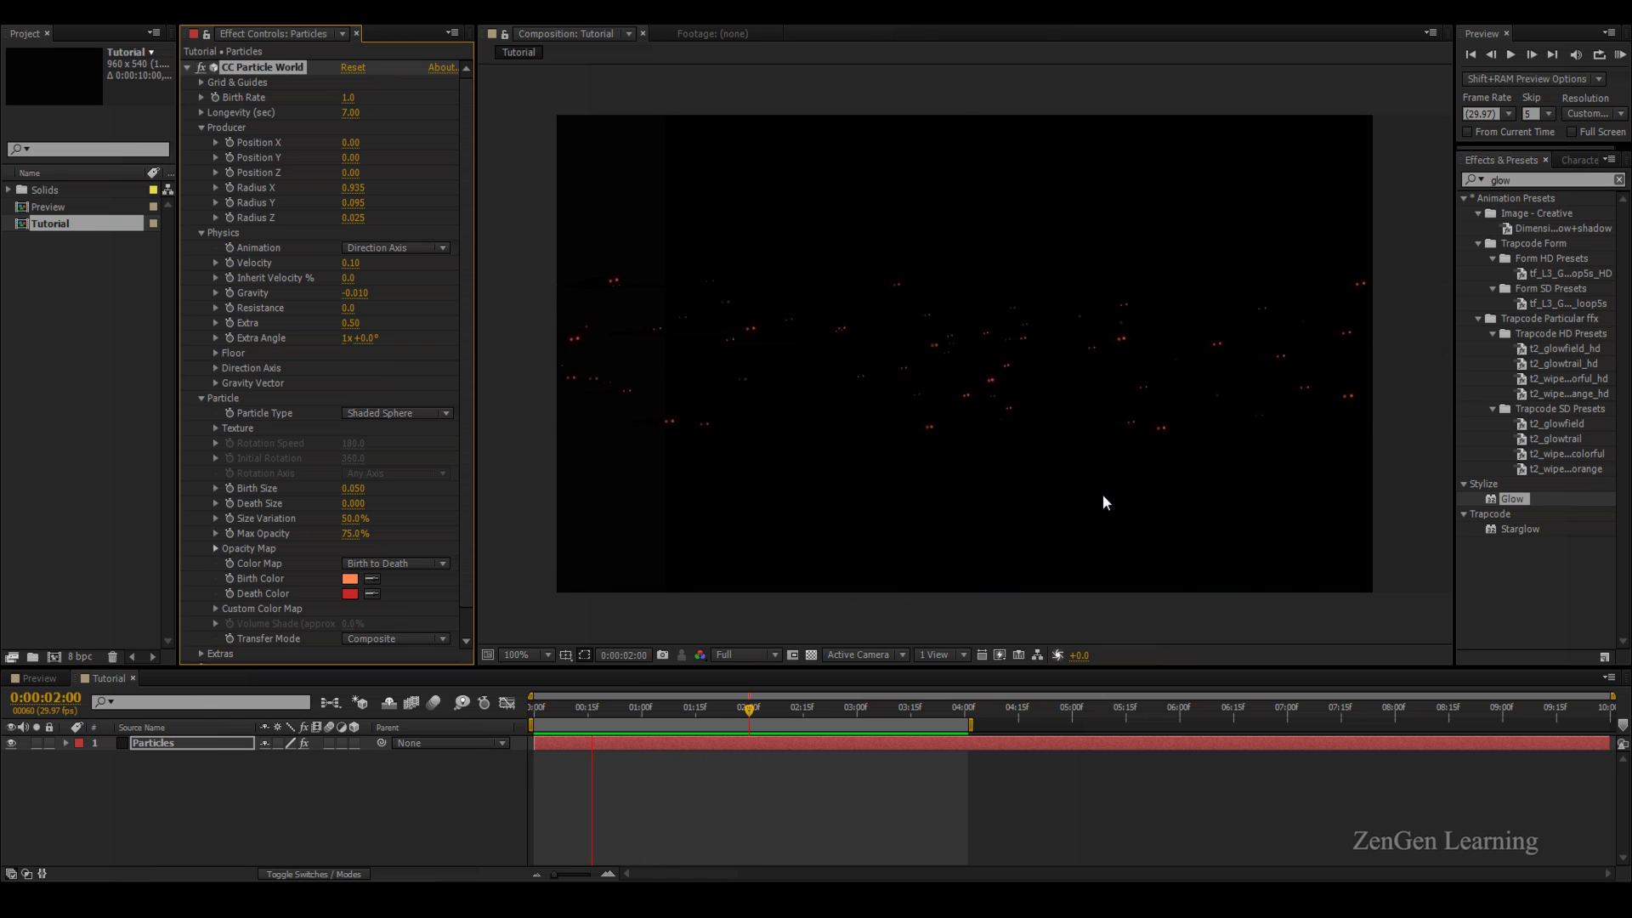
pyautogui.press('space')
# Slide the Particles layer about two seconds earlier, extend its end to the composition's end, and preview it
pyautogui.press('Home')
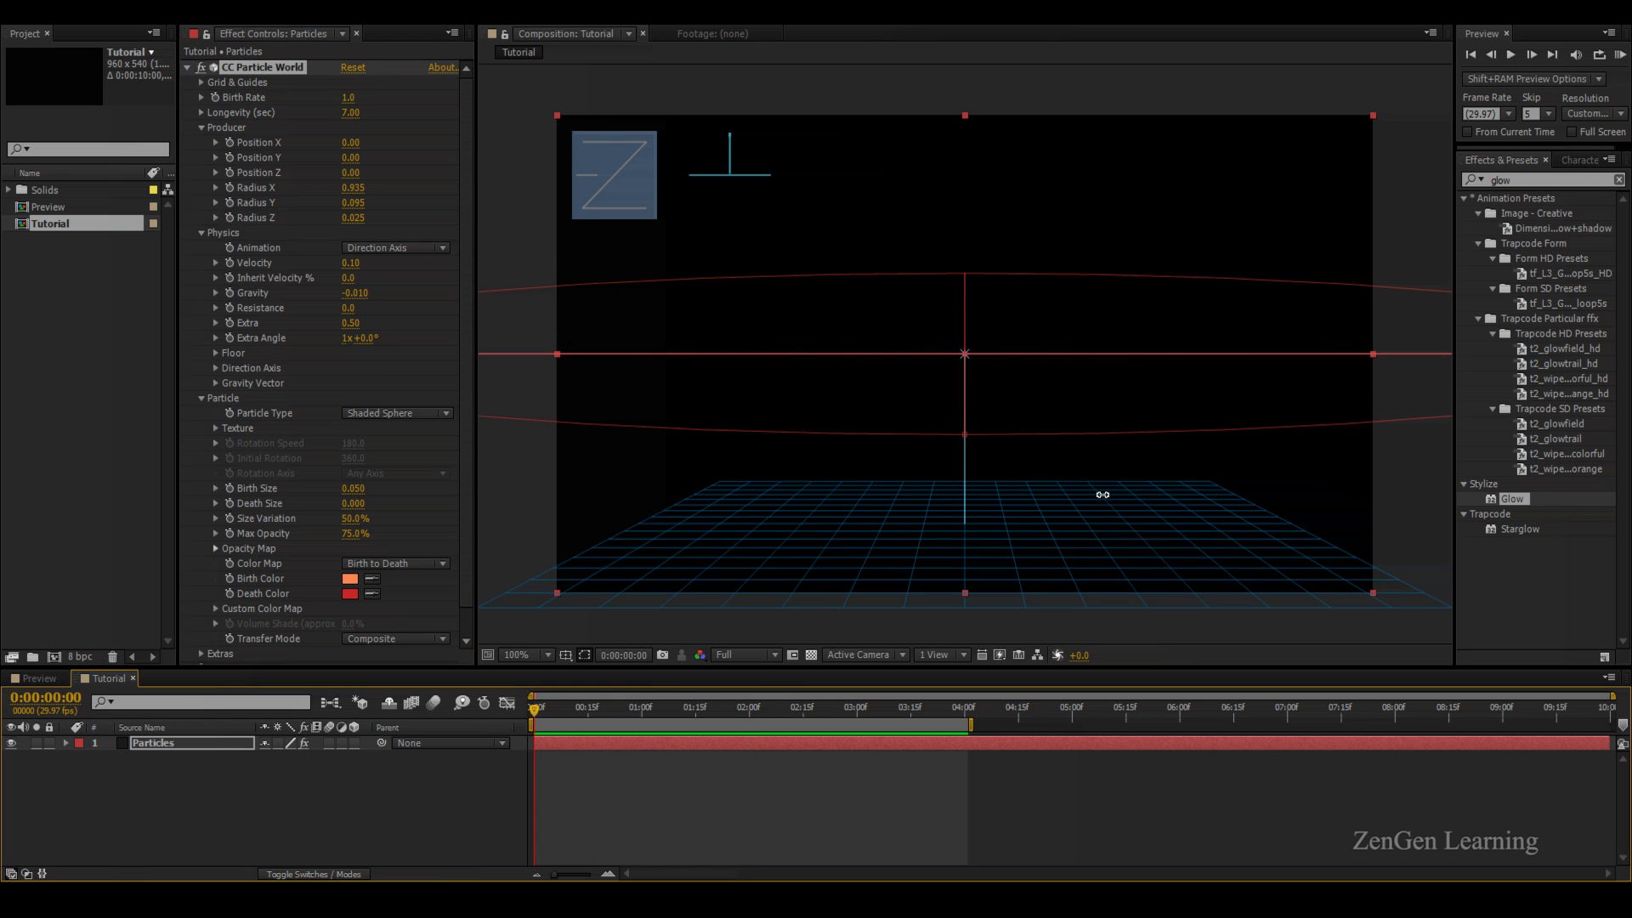
pyautogui.click(1104, 502)
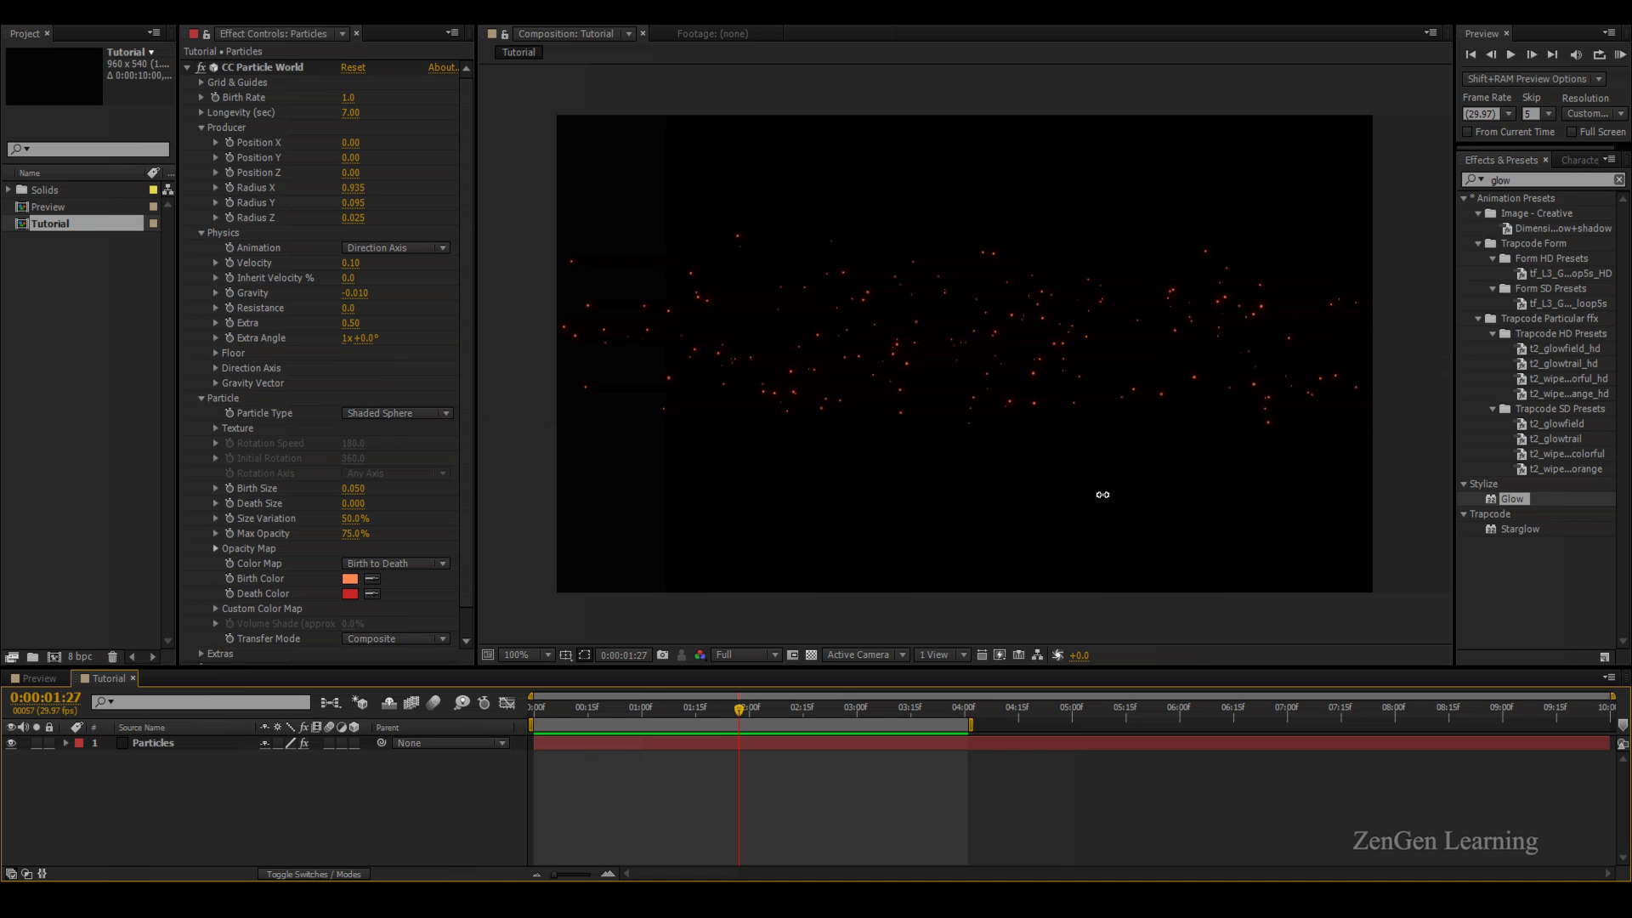
pyautogui.press('space')
pyautogui.click(1105, 502)
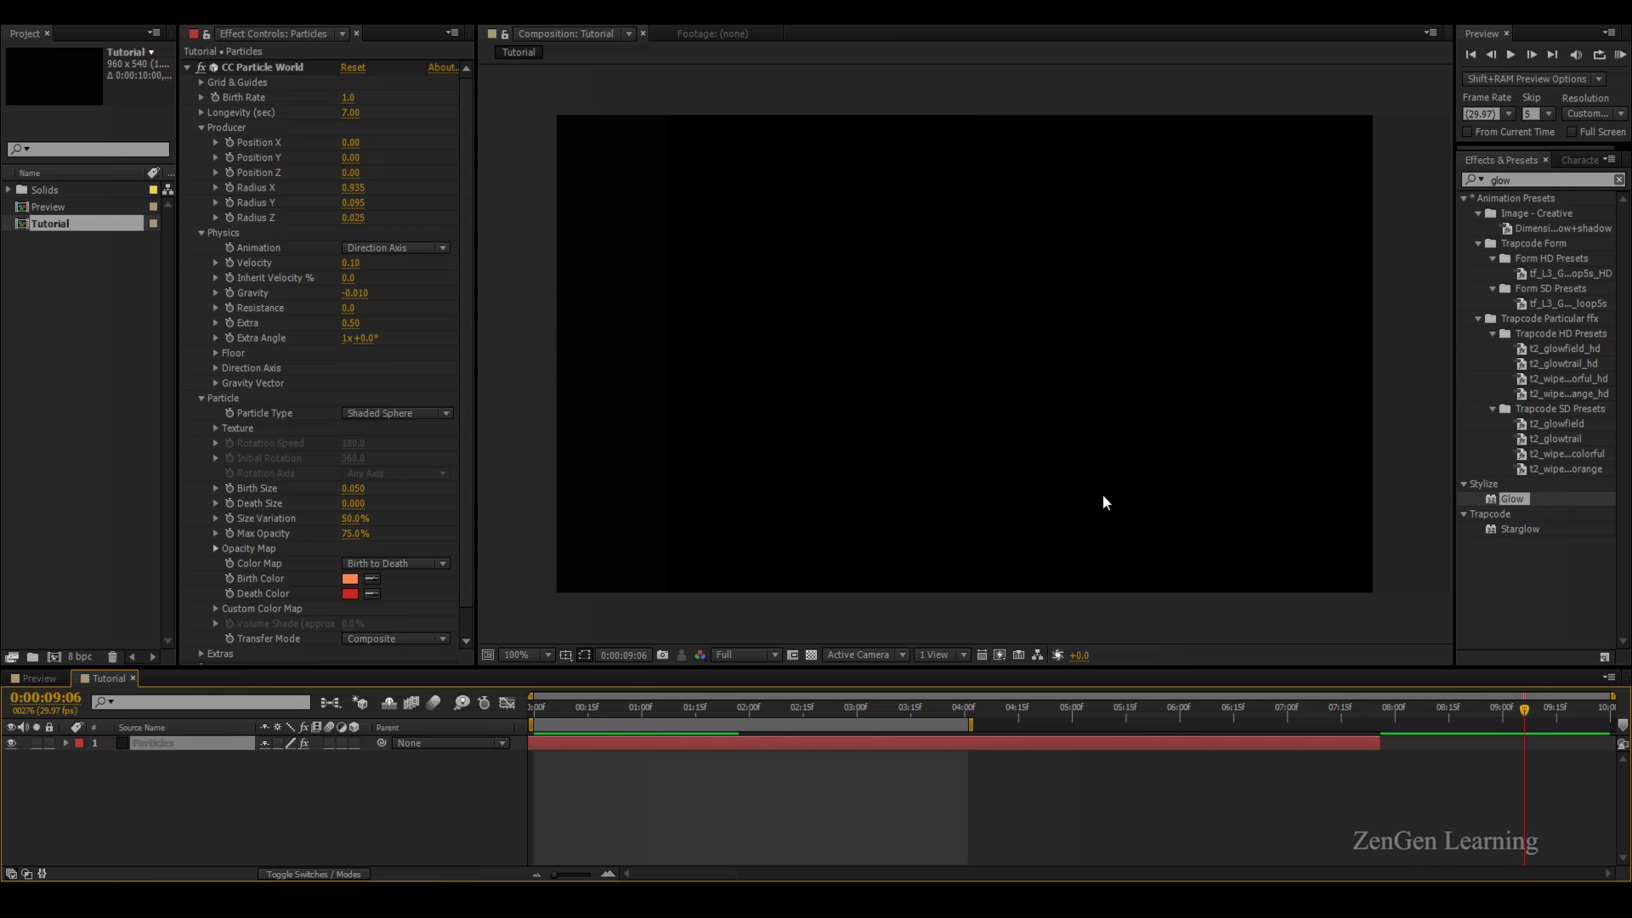
pyautogui.click(1105, 502)
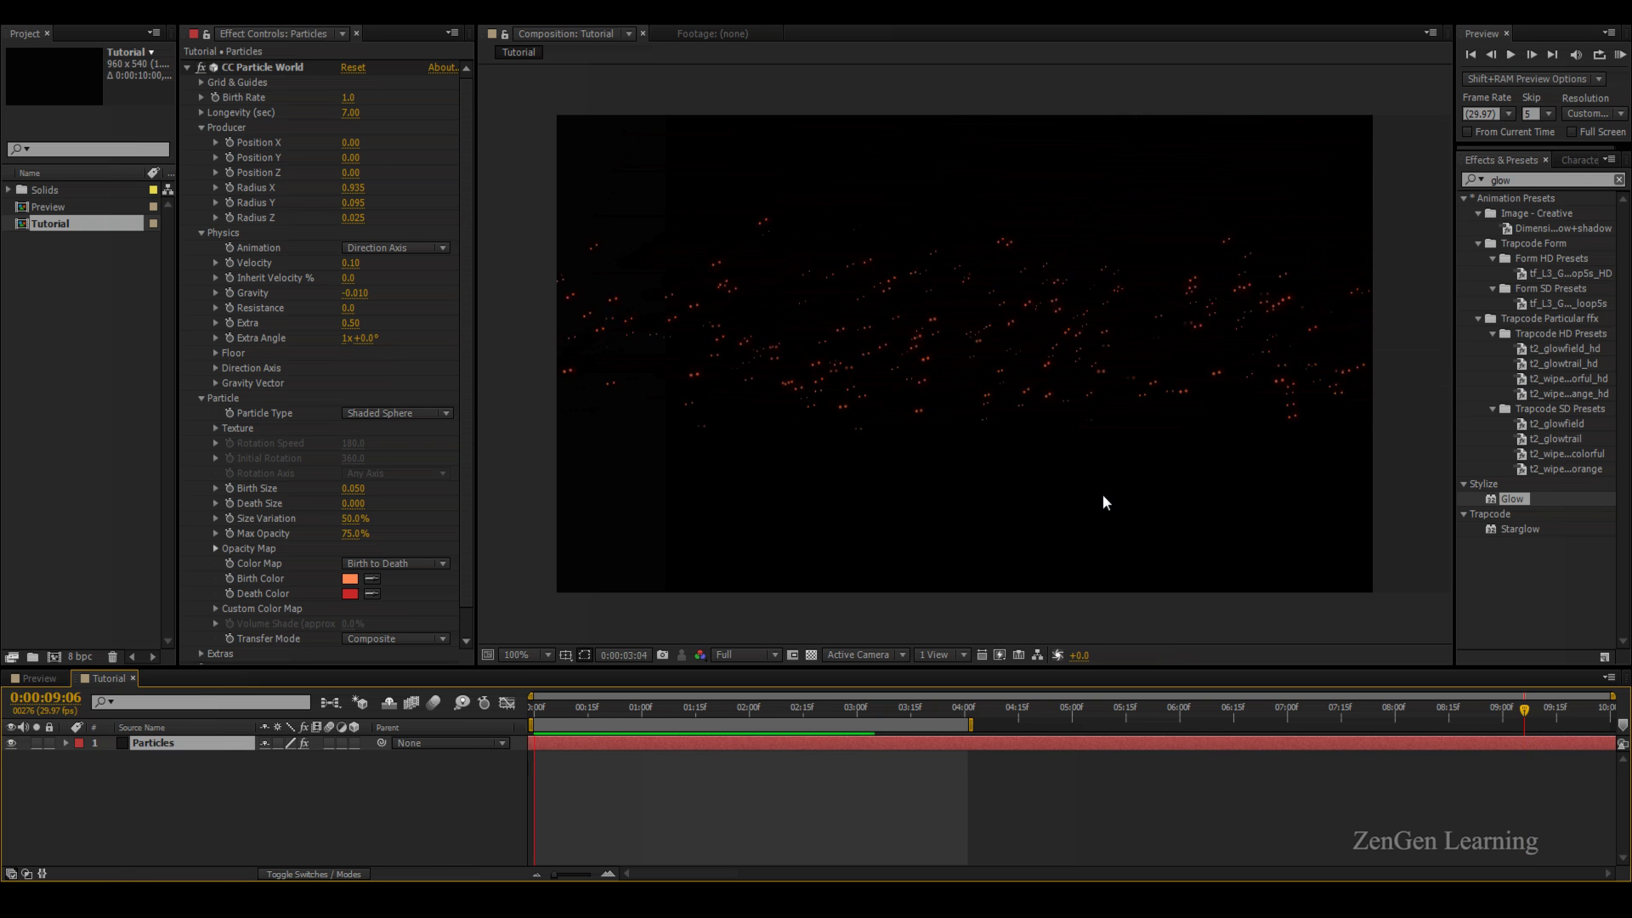
pyautogui.press('KP_0')
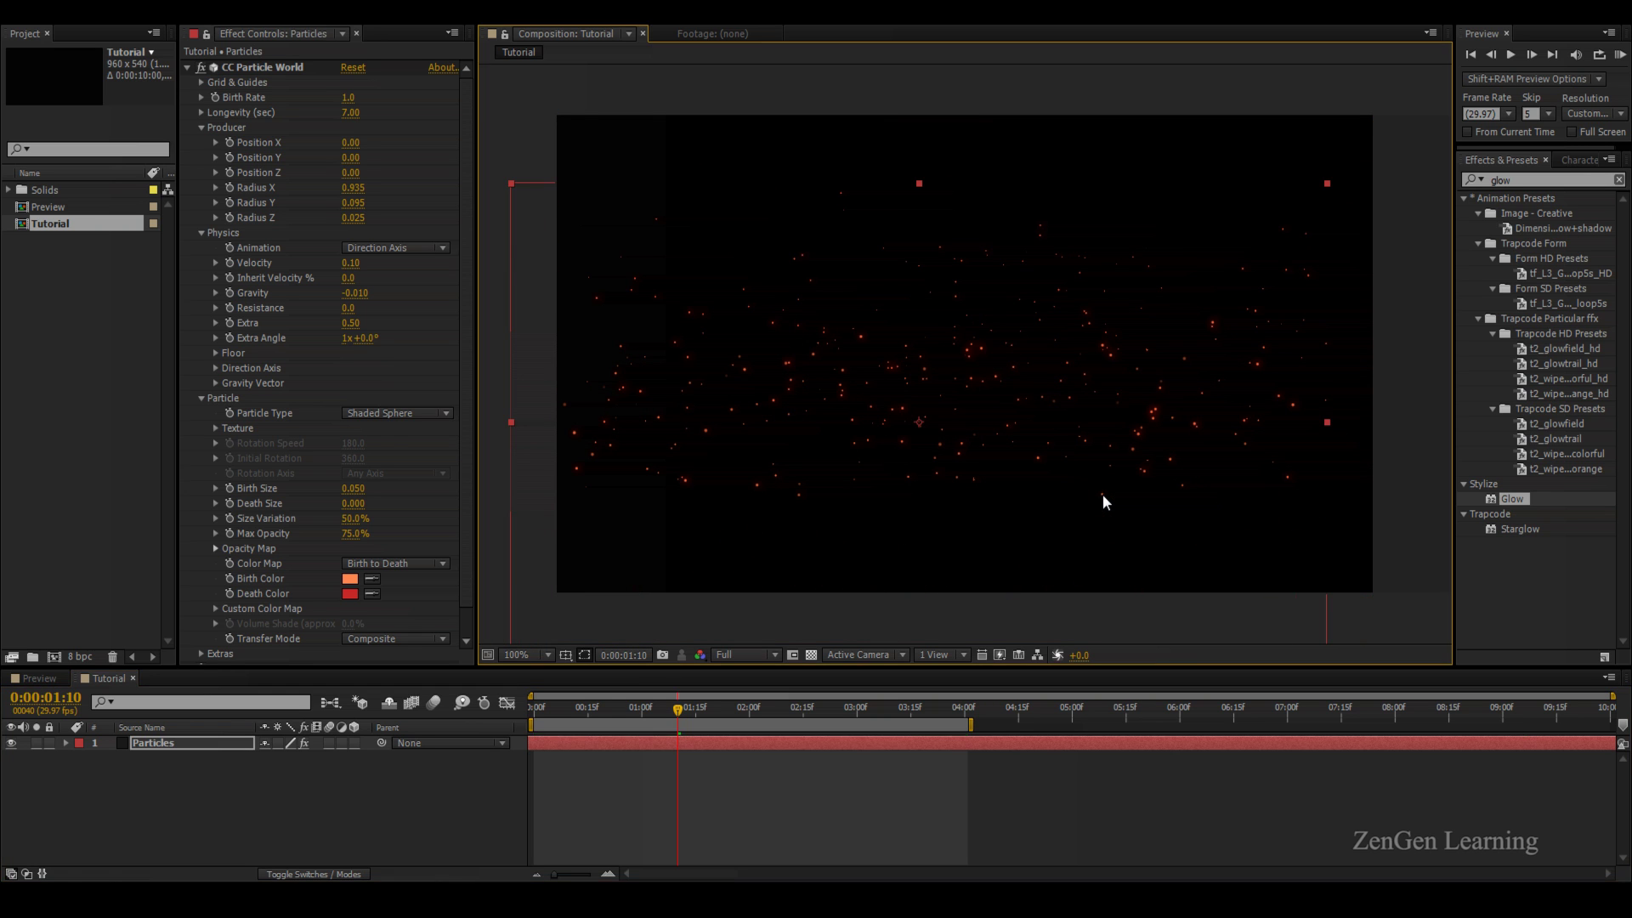
# Try moving the Particles layer toward the lower-left of the frame and preview the particles there
pyautogui.press('KP_0')
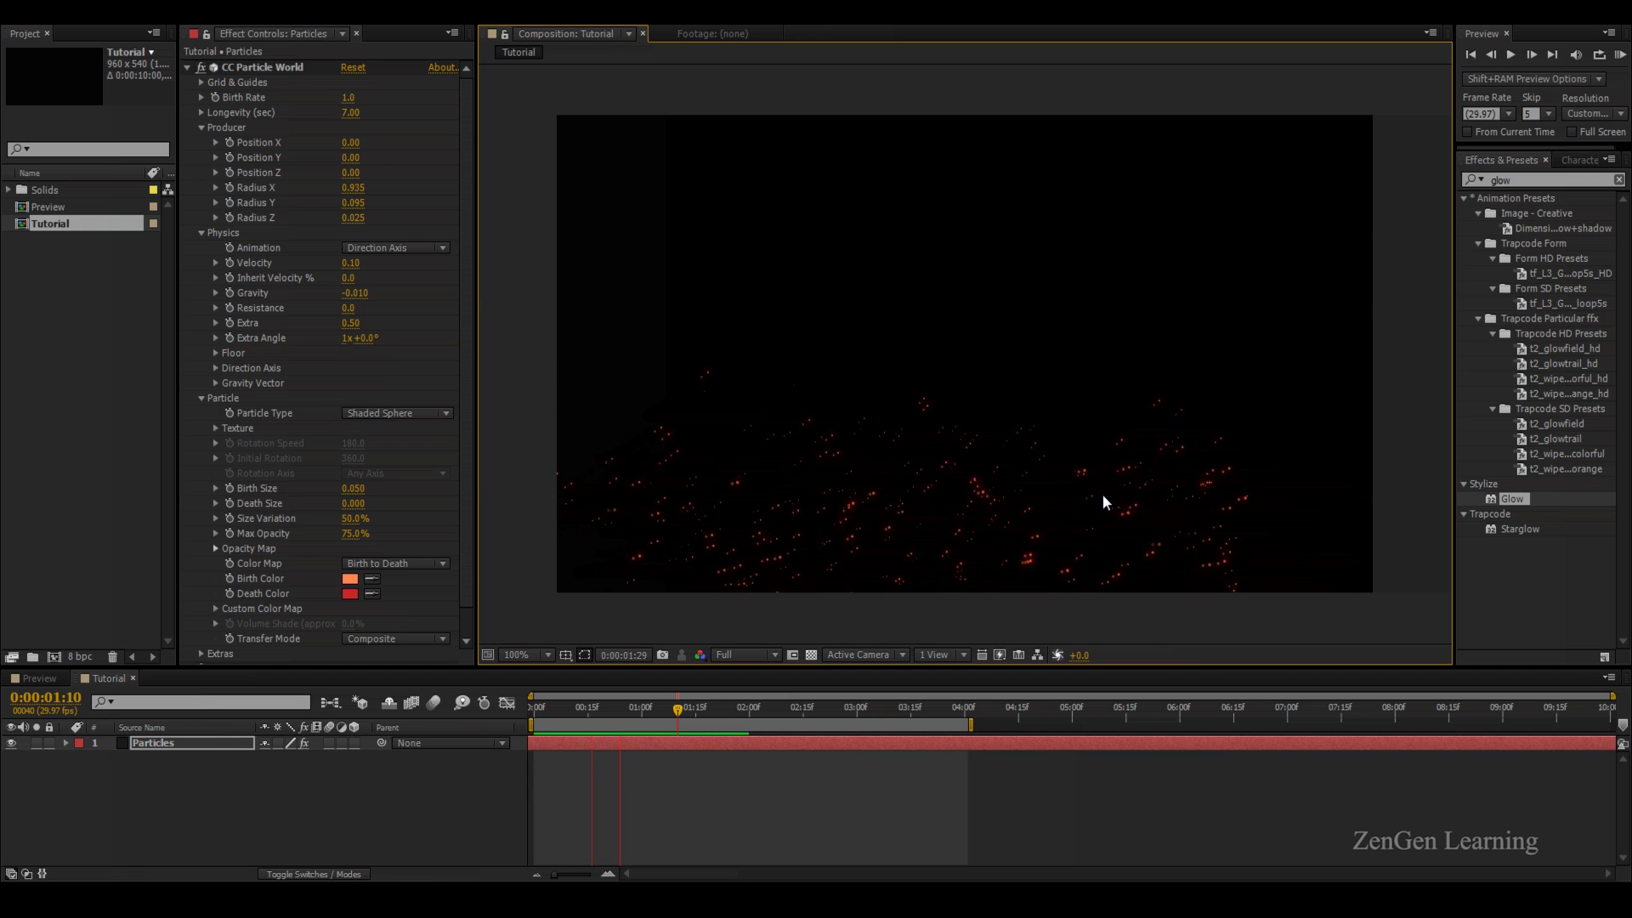
pyautogui.press('space')
pyautogui.press('.')
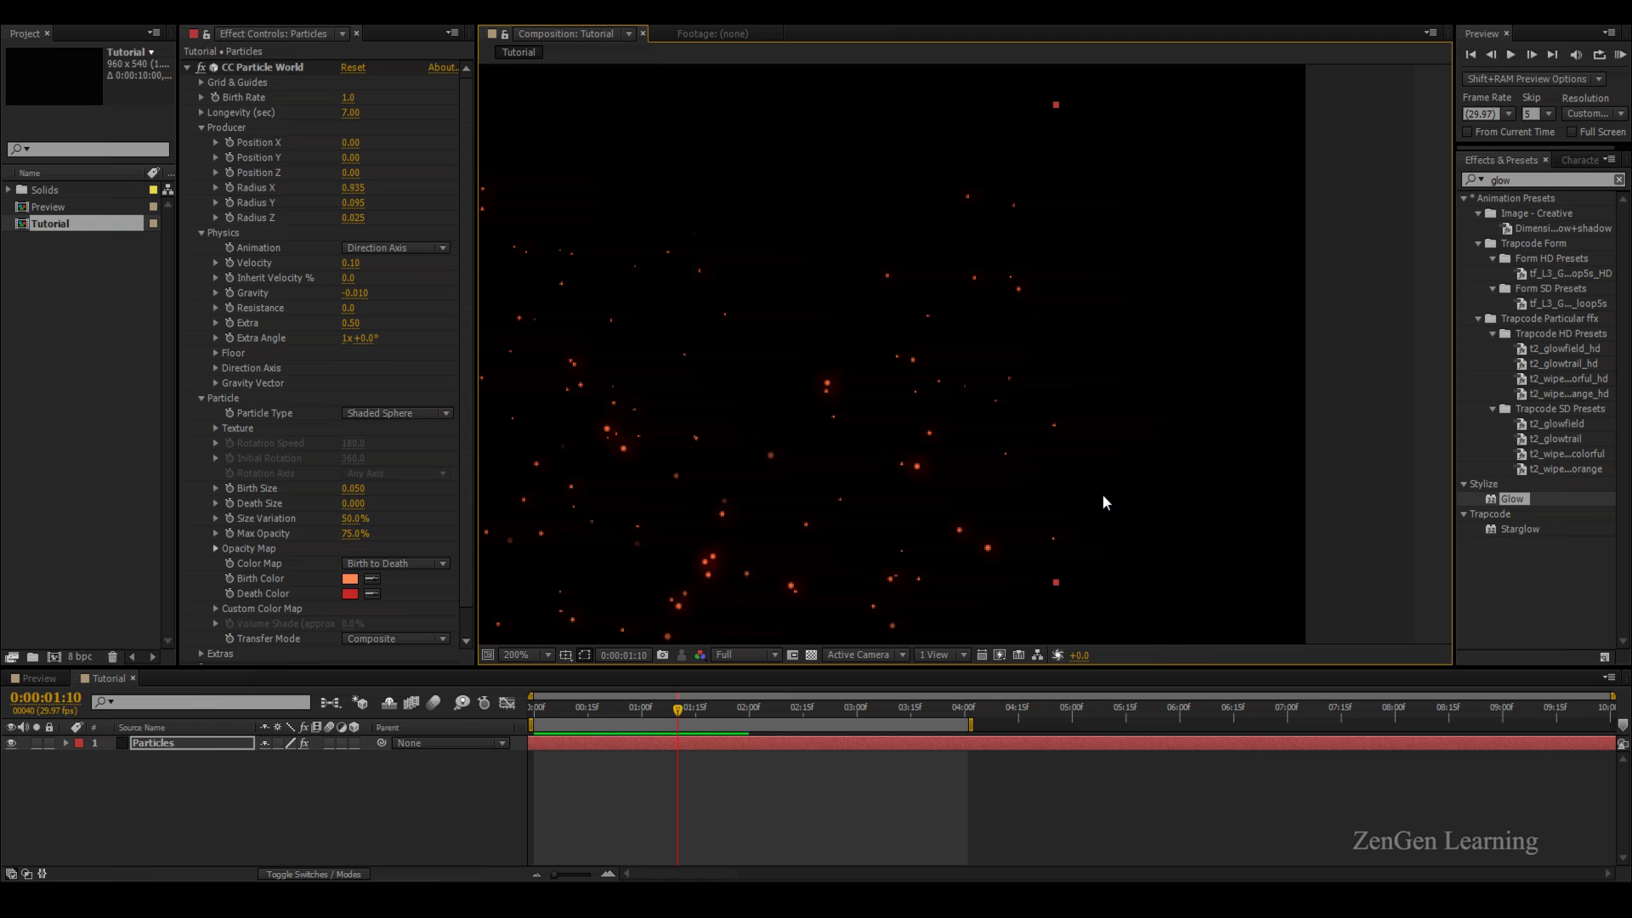
pyautogui.scroll(-2, 1105, 502)
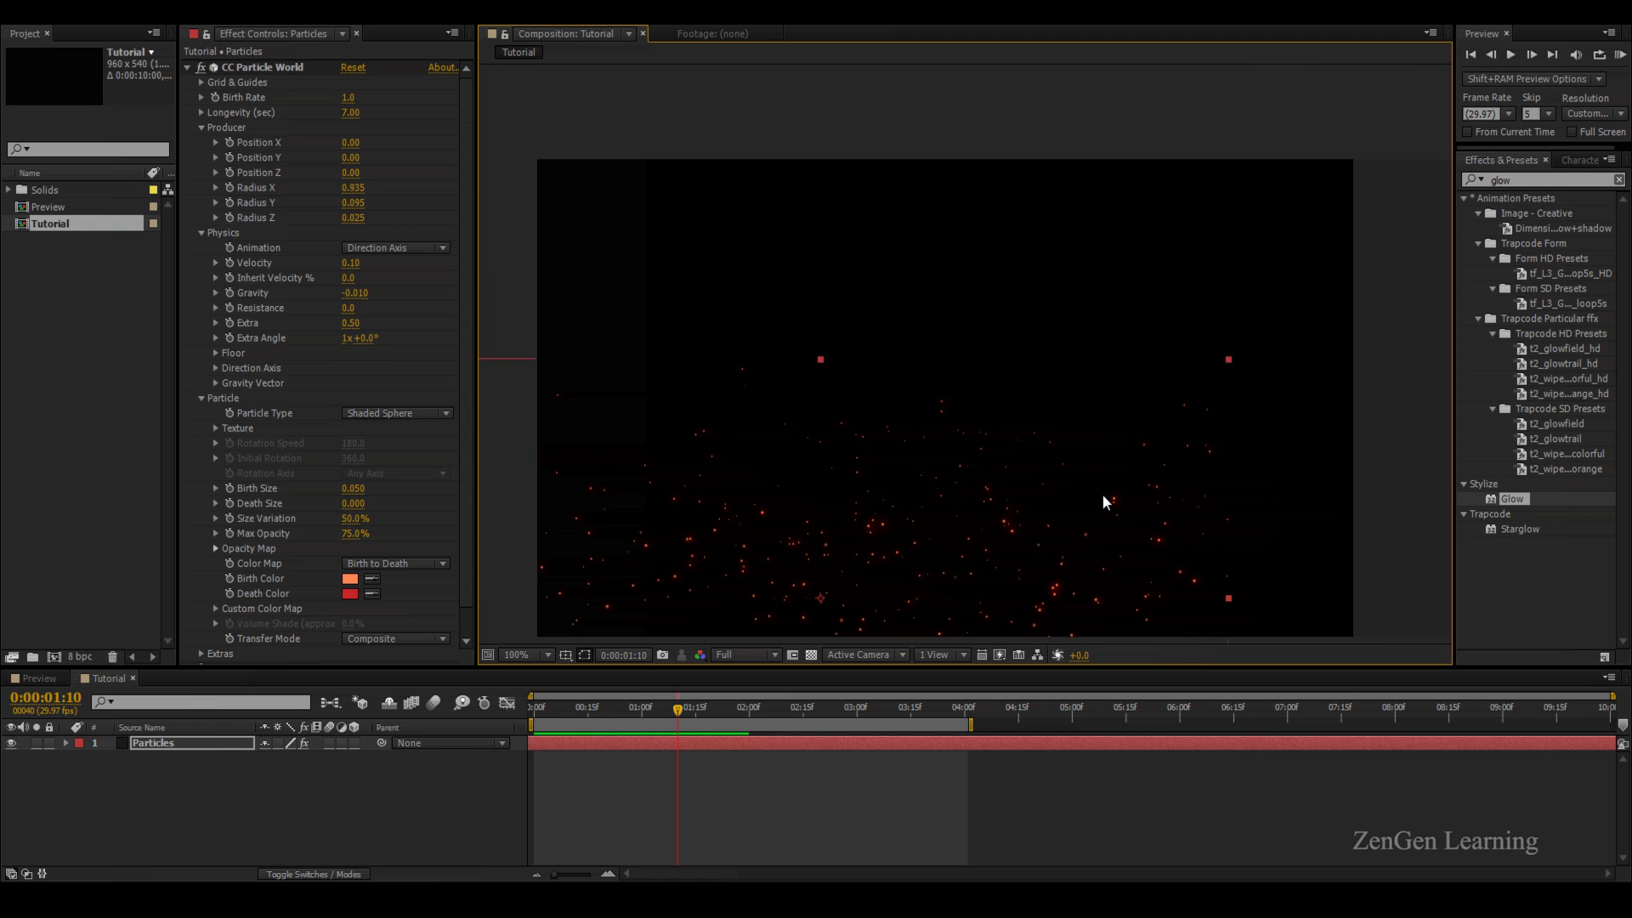
pyautogui.click(1105, 502)
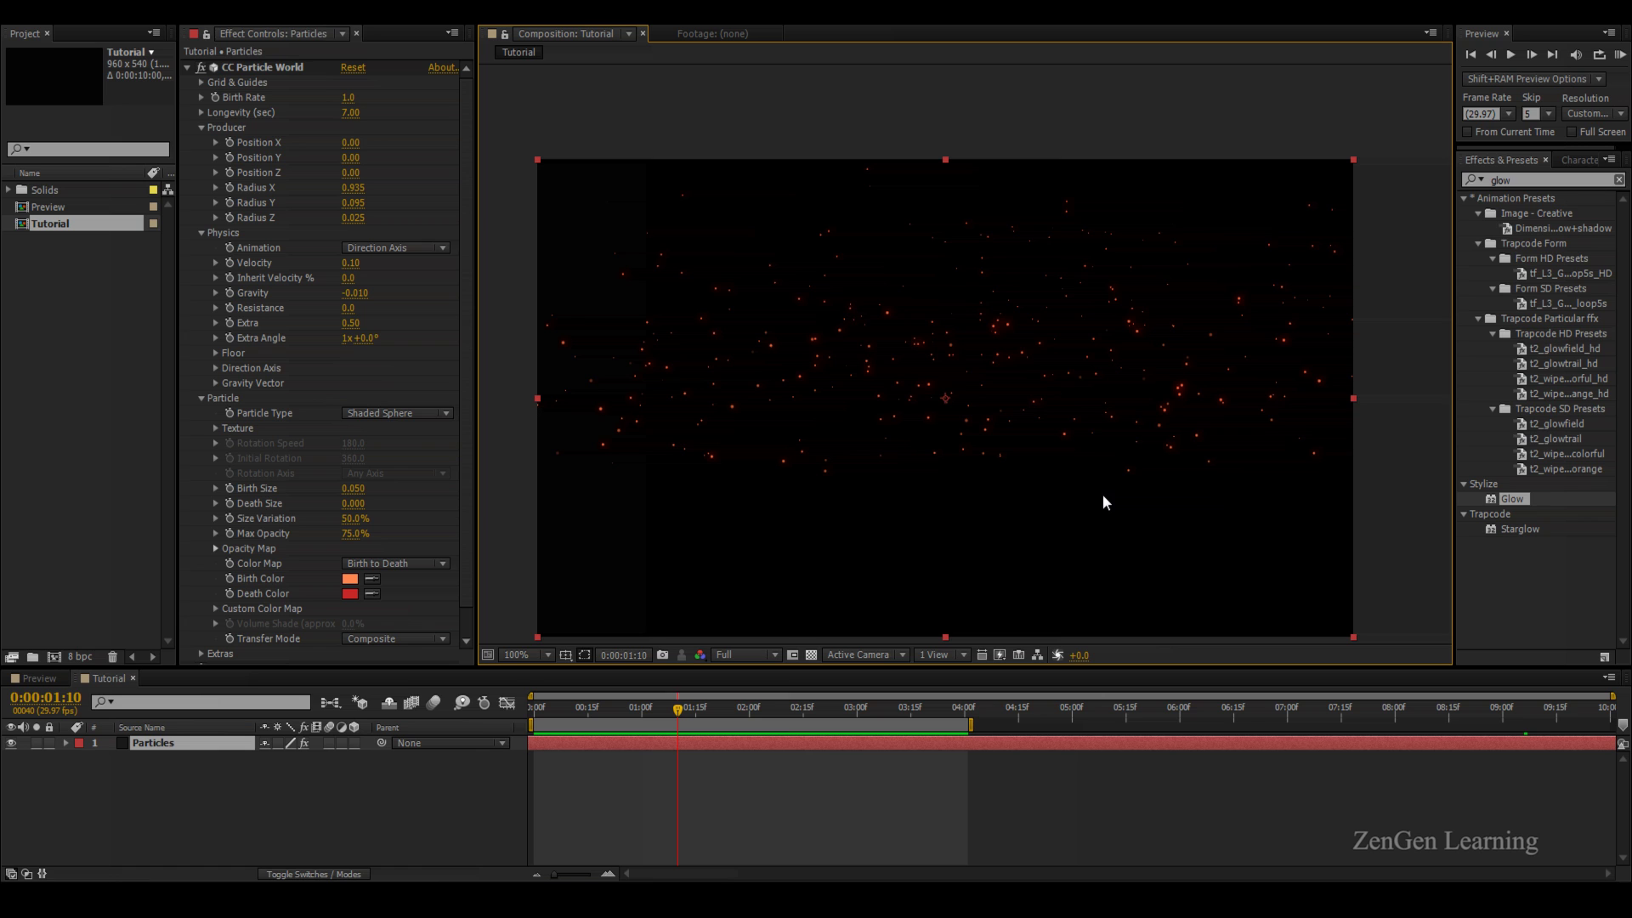
# Try moving the particle Producer to Position X -0.13 and Position Y 0.28, and preview the particles
pyautogui.moveTo(1105, 502); pyautogui.dragTo(1103, 494)
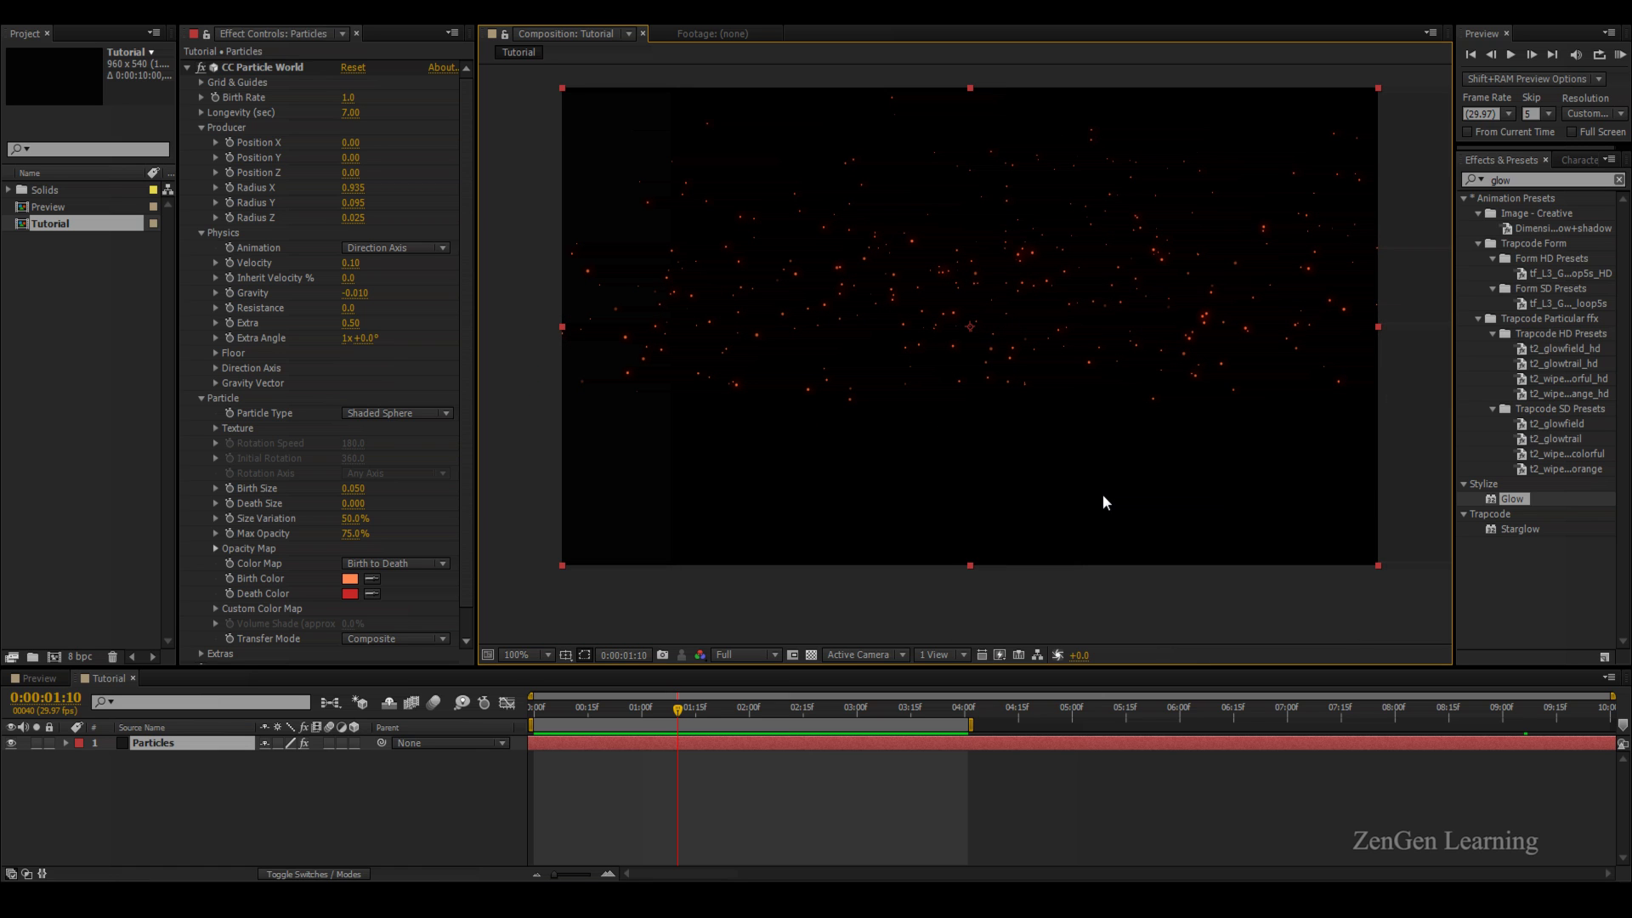
pyautogui.press('F3')
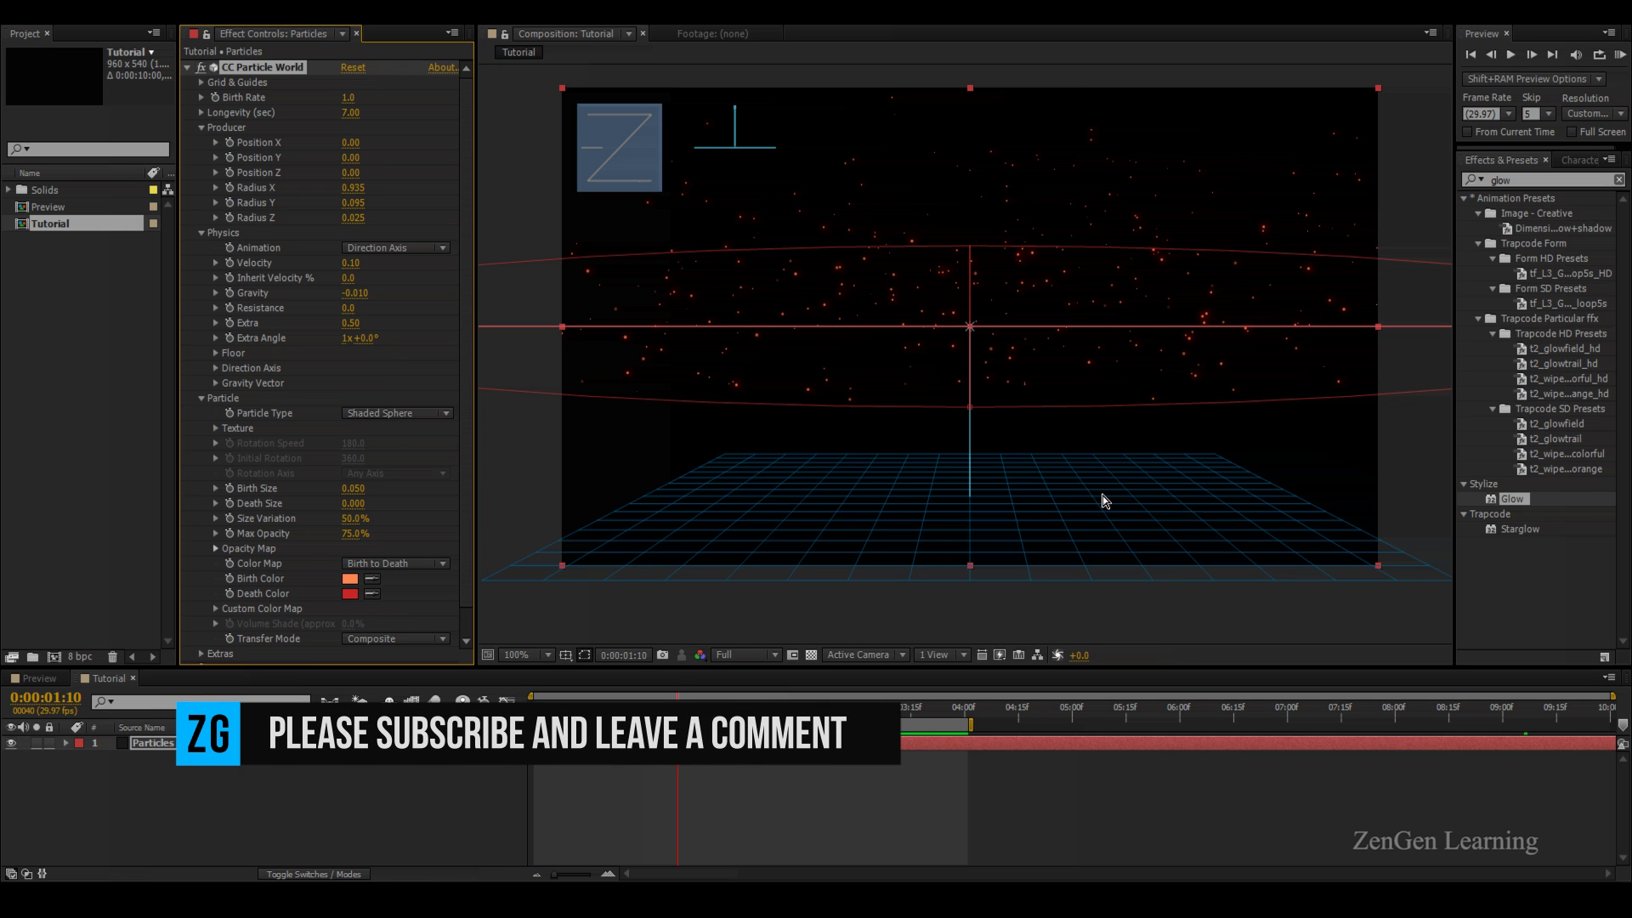
pyautogui.moveTo(970, 326); pyautogui.dragTo(863, 566)
pyautogui.press('KP_0')
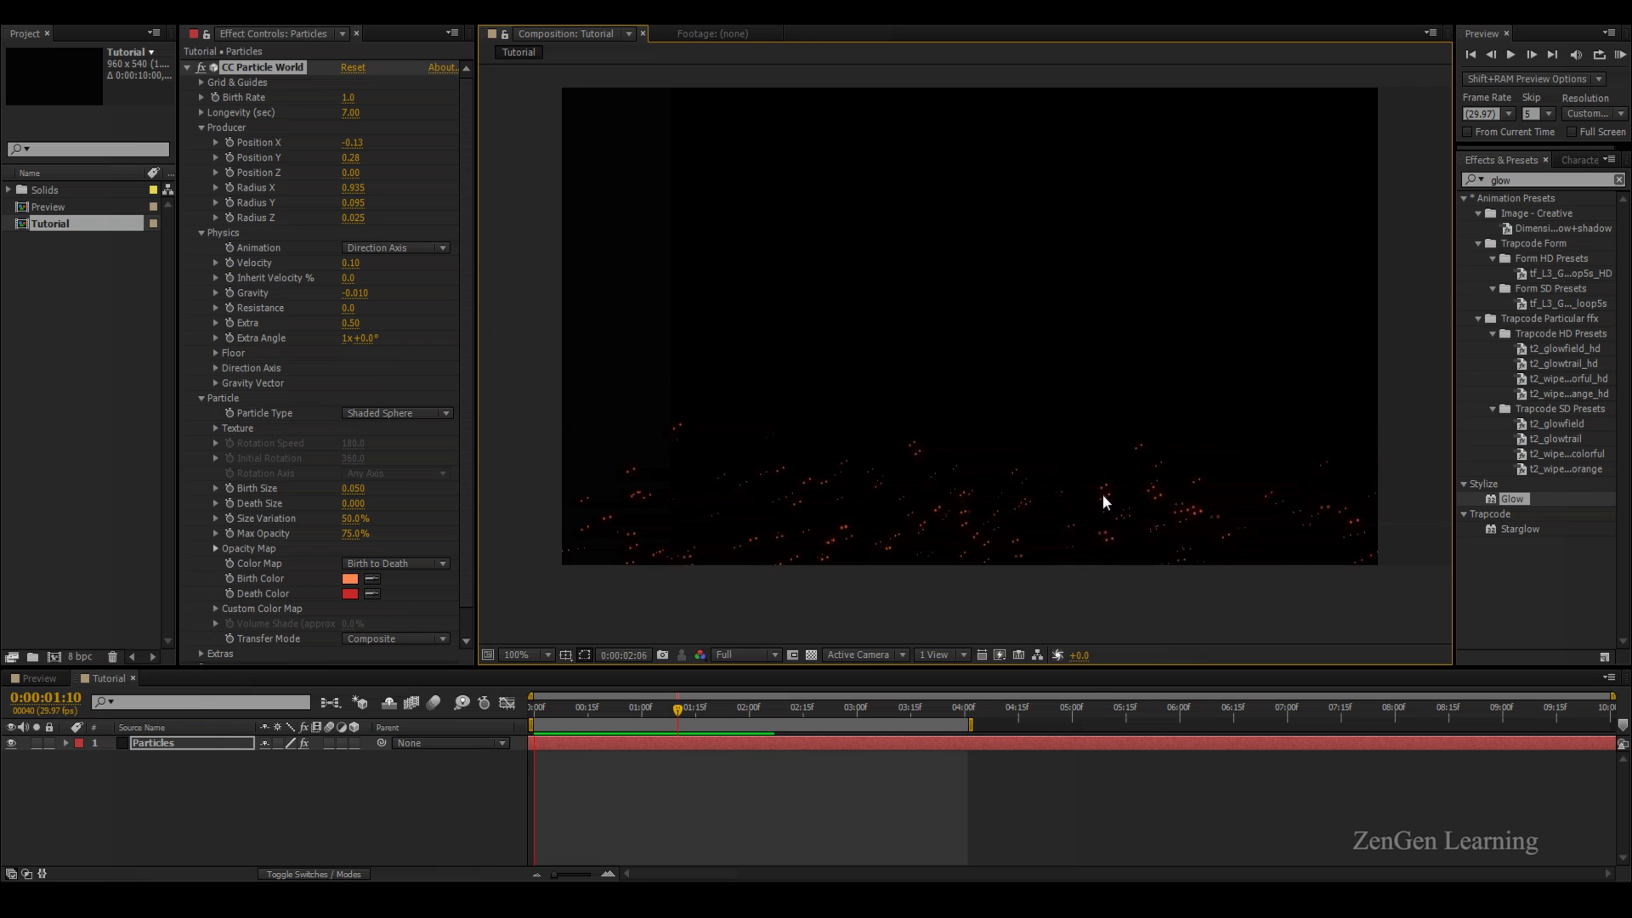
pyautogui.press('space')
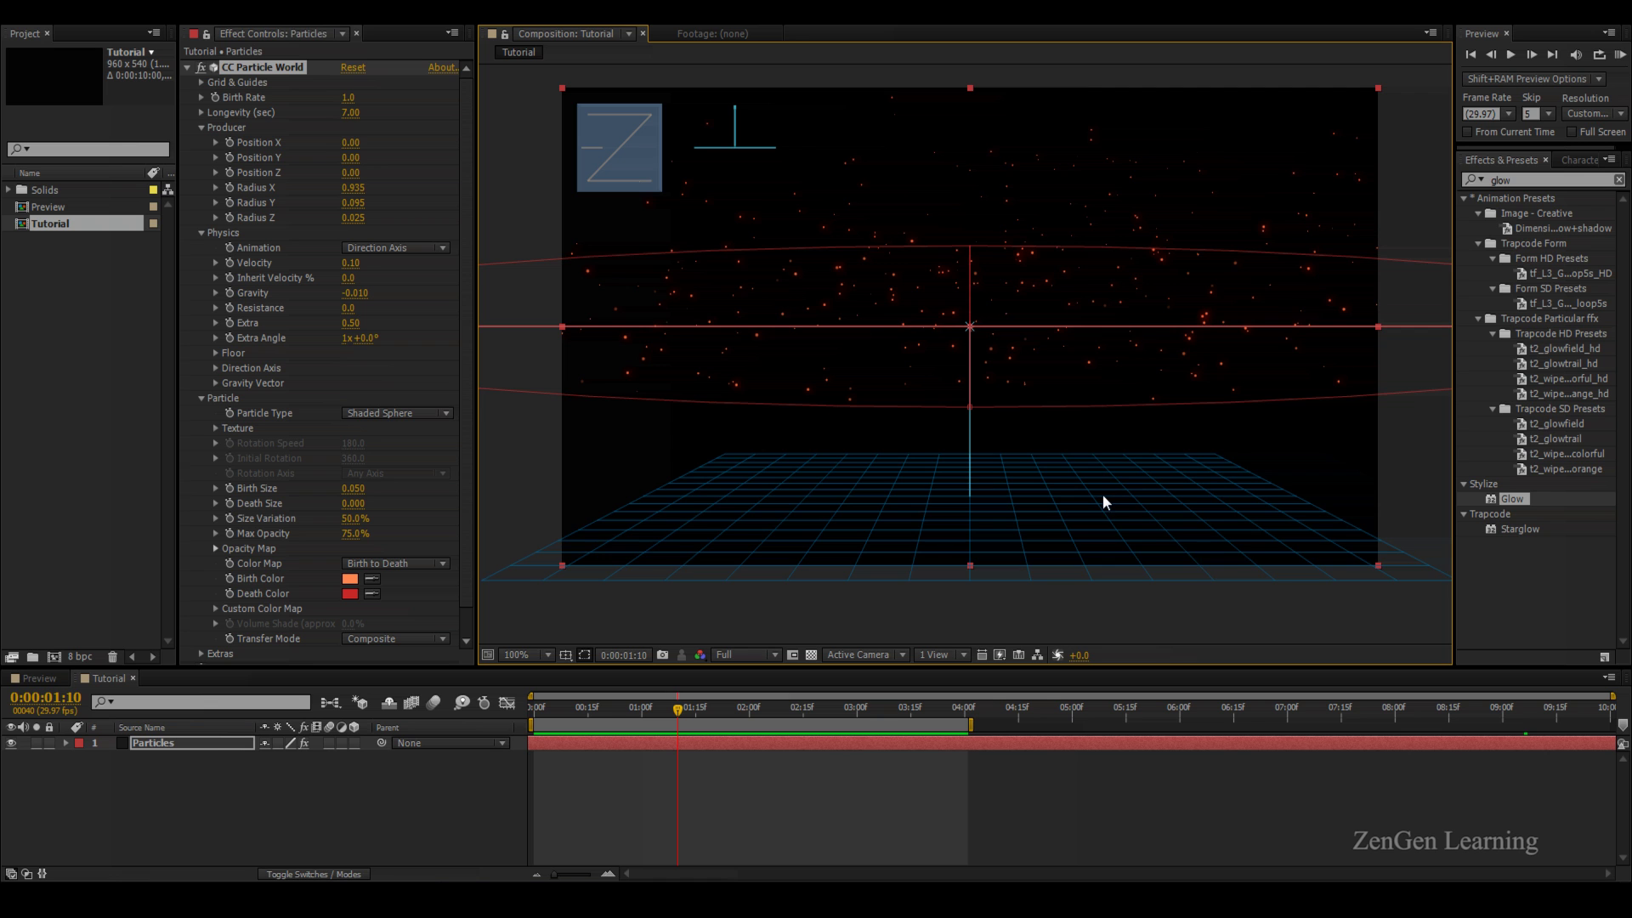
# Set the Producer's Position X to -0.40 and Position Y to 0.28, and undo a trial Position Z of 0.96
pyautogui.moveTo(350, 142)
pyautogui.mouseDown()
pyautogui.moveTo(283, 142)
pyautogui.moveTo(367, 157)
pyautogui.mouseUp()
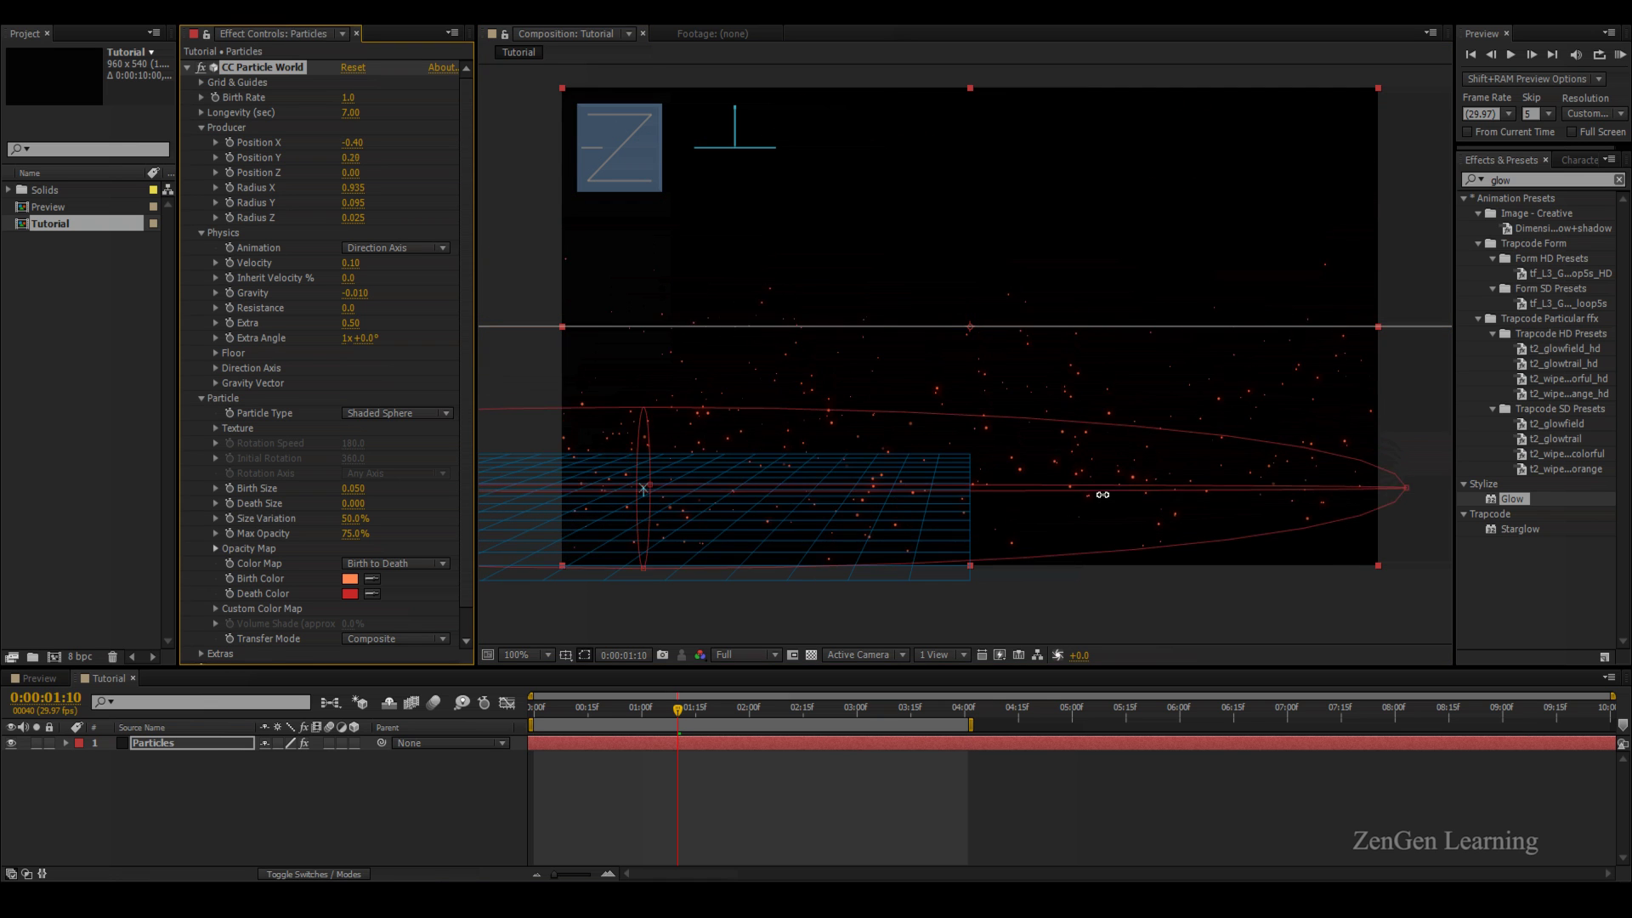
pyautogui.moveTo(1103, 494); pyautogui.dragTo(1102, 495)
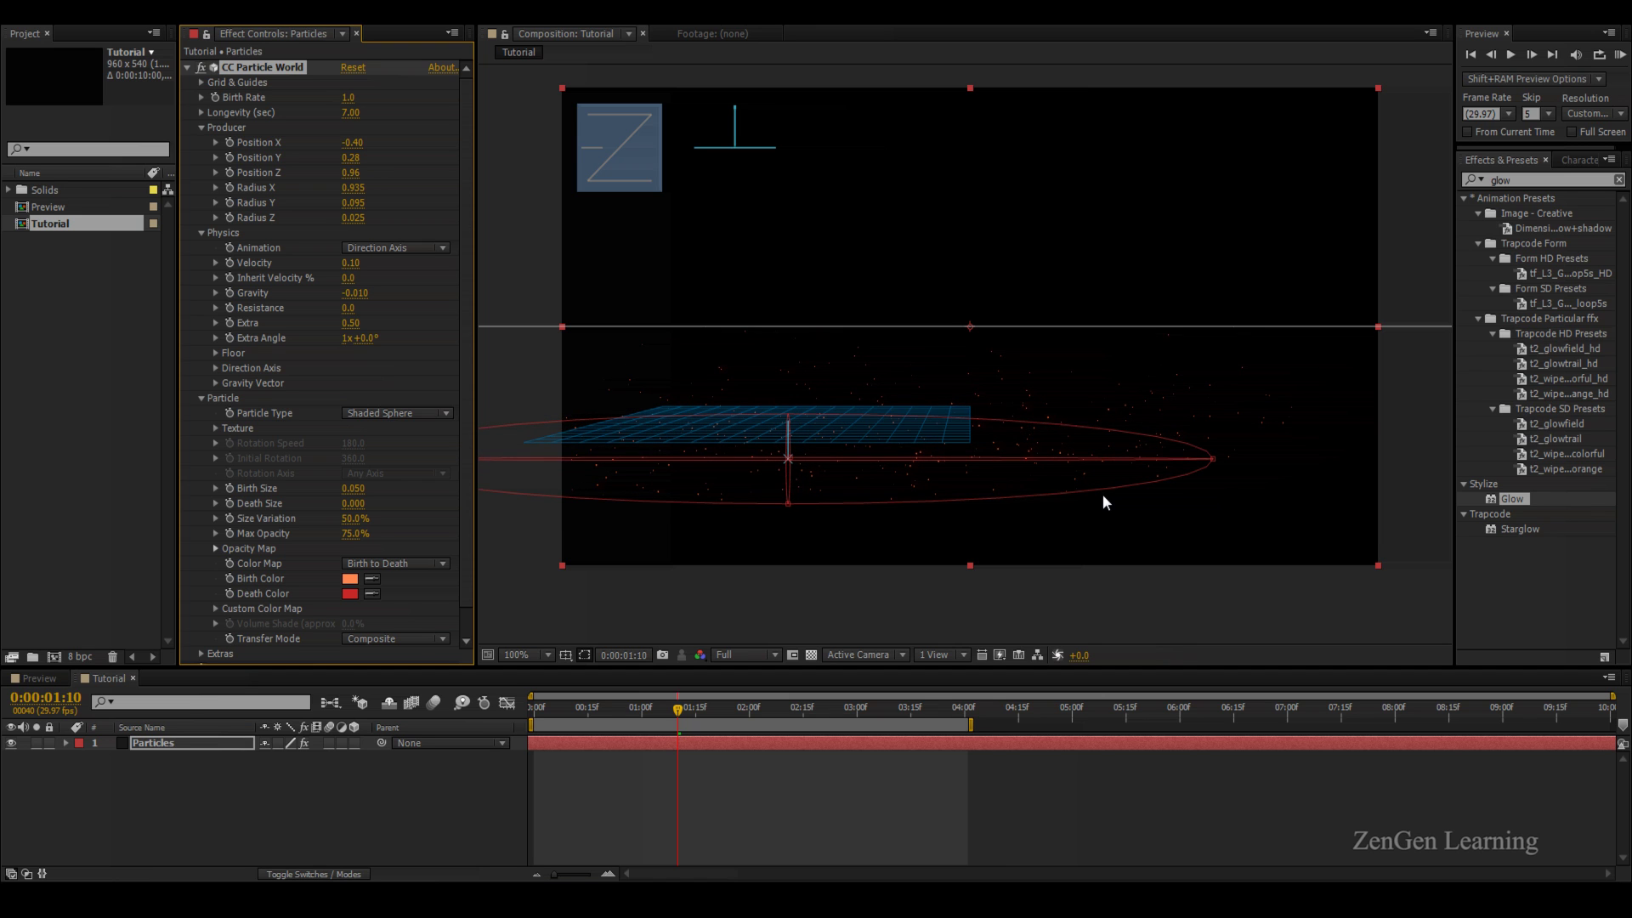
pyautogui.hotkey('ctrl', 'z')
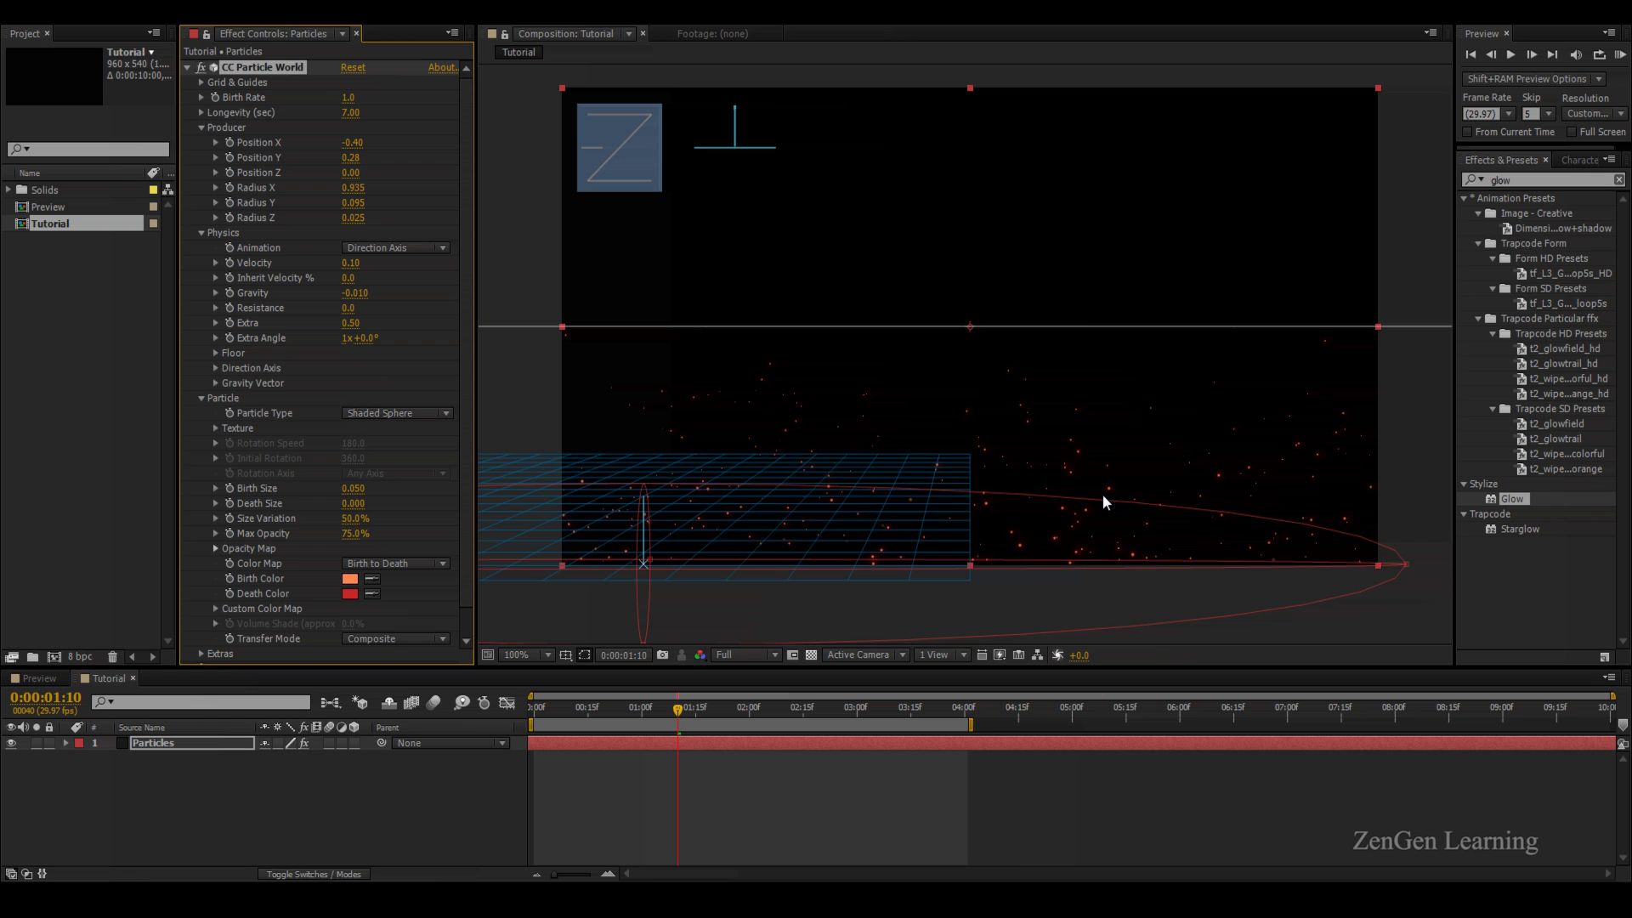
# Set the Producer's Radius Z to 1.095 and preview the particles at closer zoom
pyautogui.moveTo(1100, 502)
pyautogui.mouseDown()
pyautogui.moveTo(1096, 481)
pyautogui.moveTo(1102, 495)
pyautogui.mouseUp()
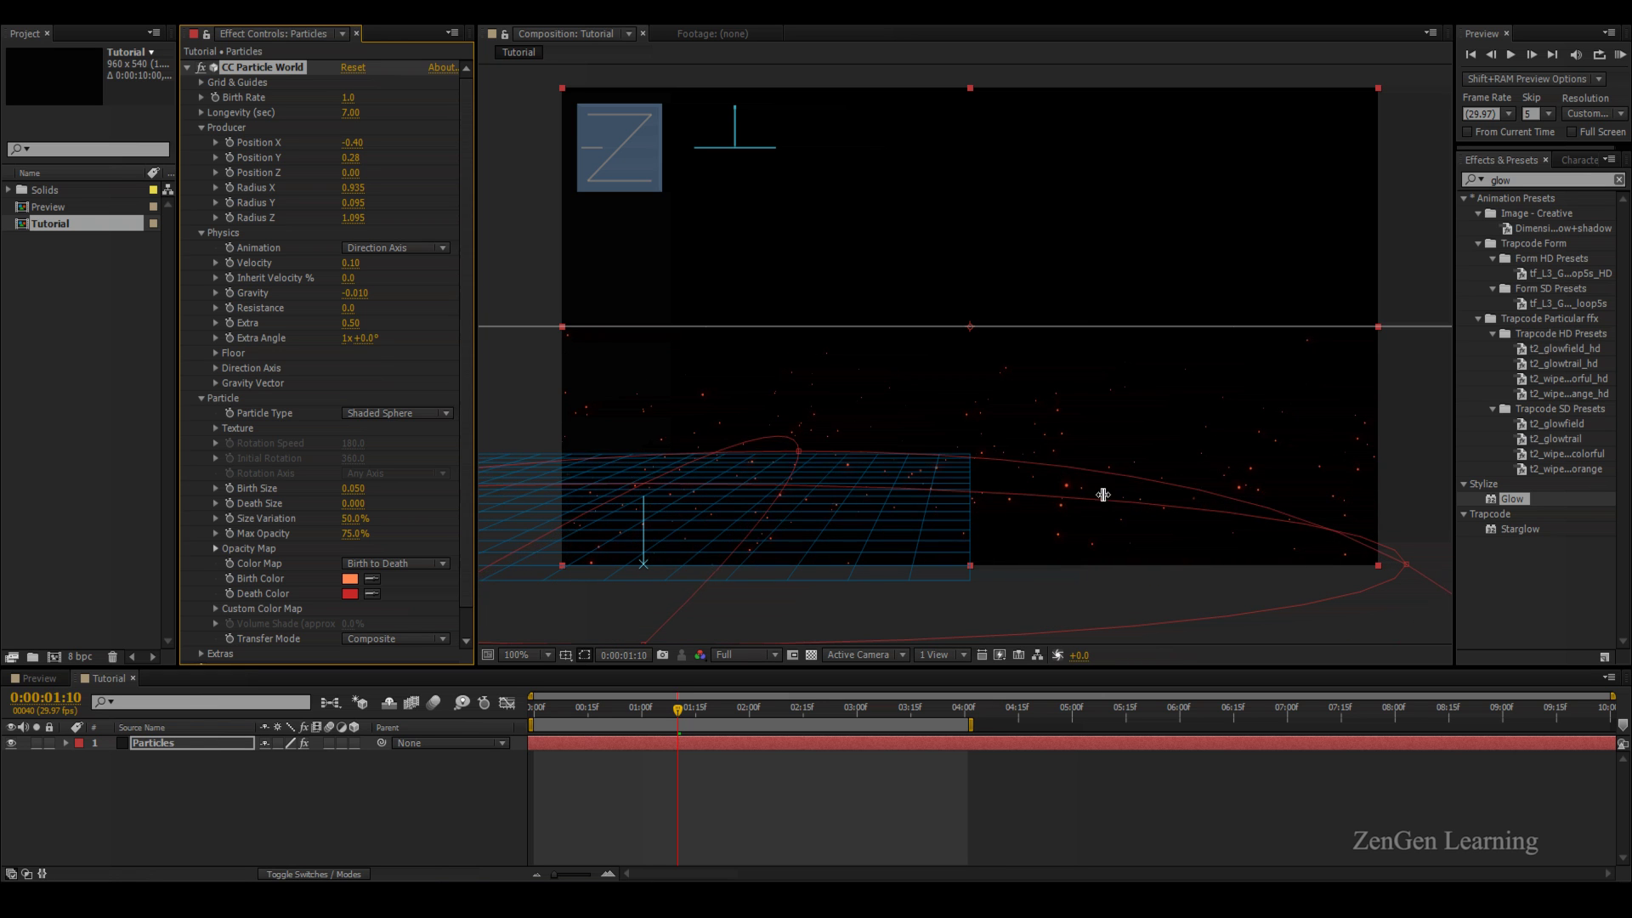
pyautogui.press('KP_0')
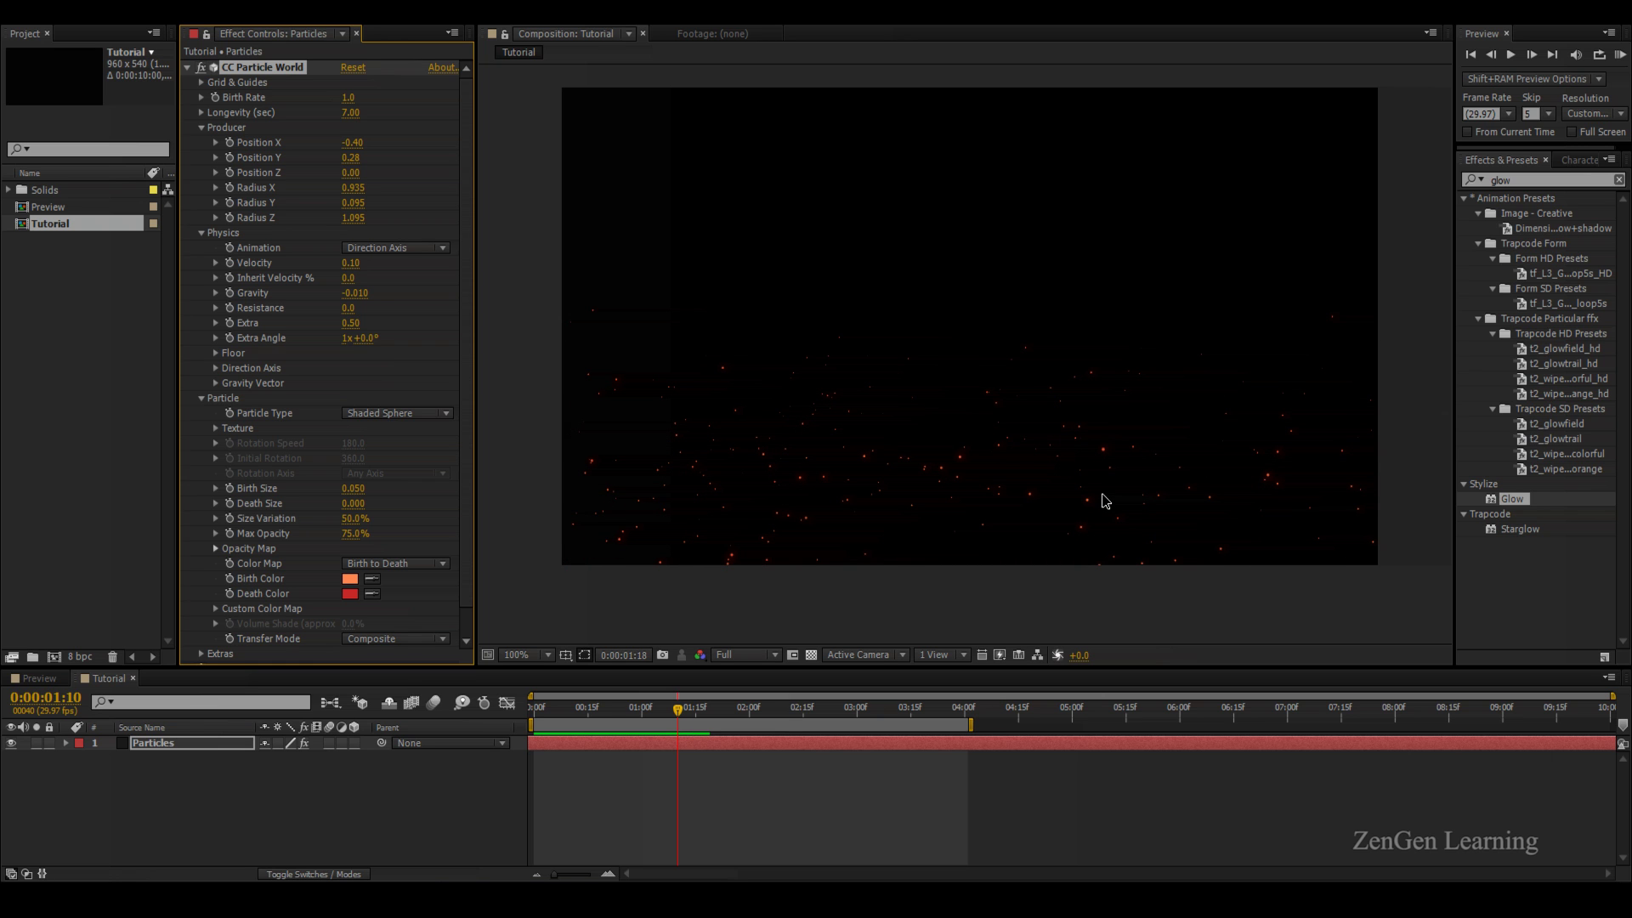
pyautogui.scroll(1, 1104, 501)
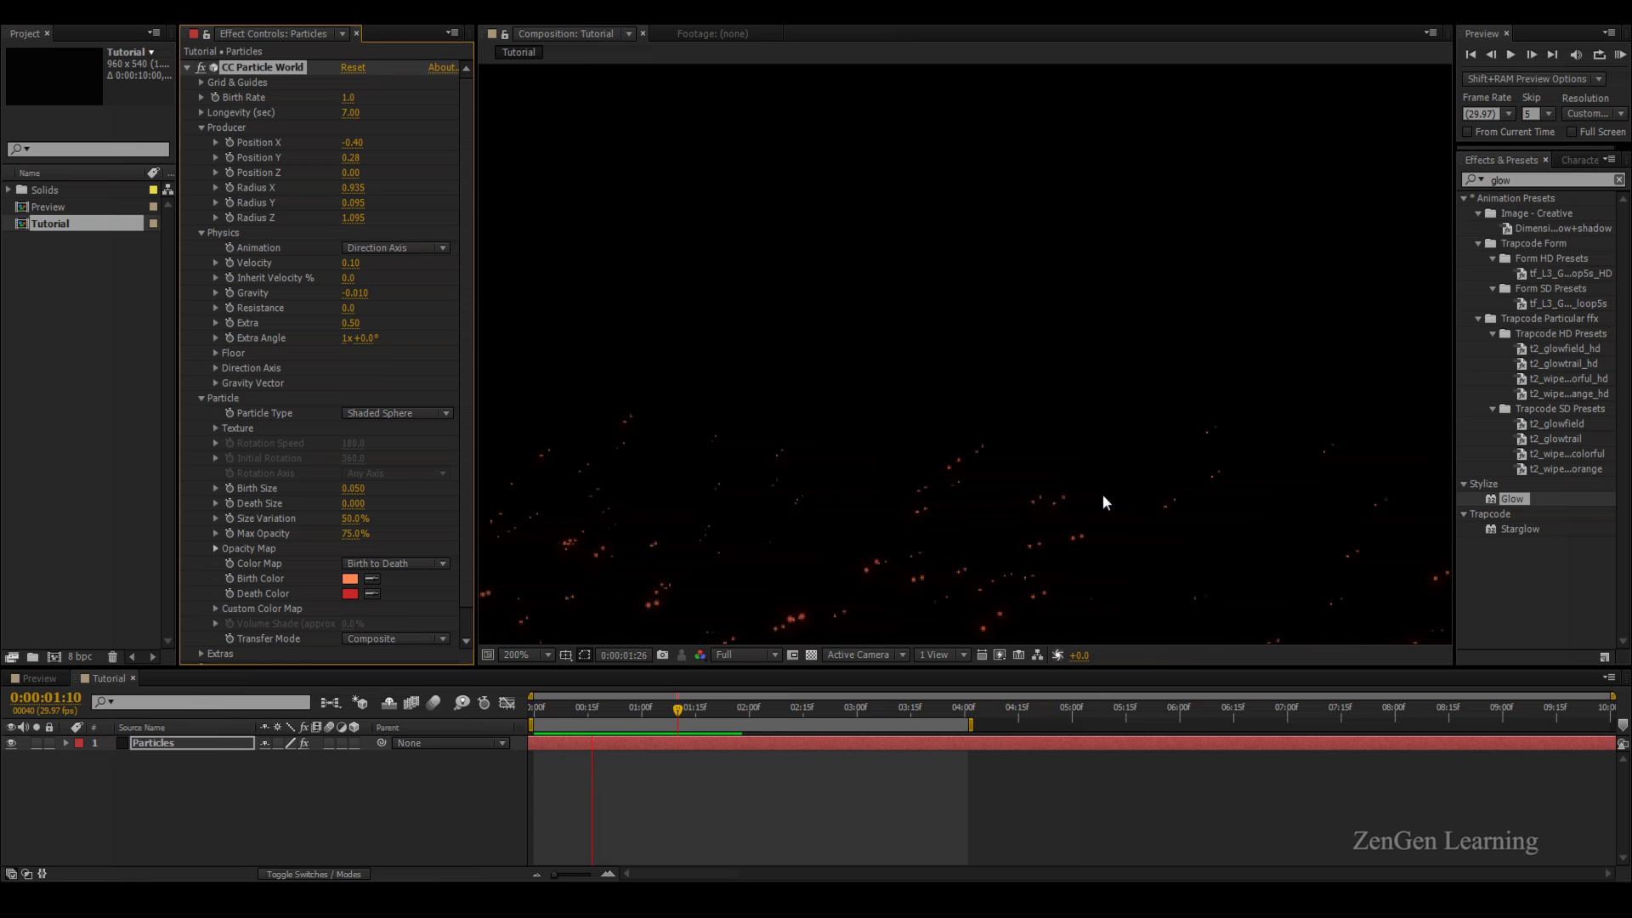
pyautogui.press('space')
pyautogui.scroll(-1, 1103, 501)
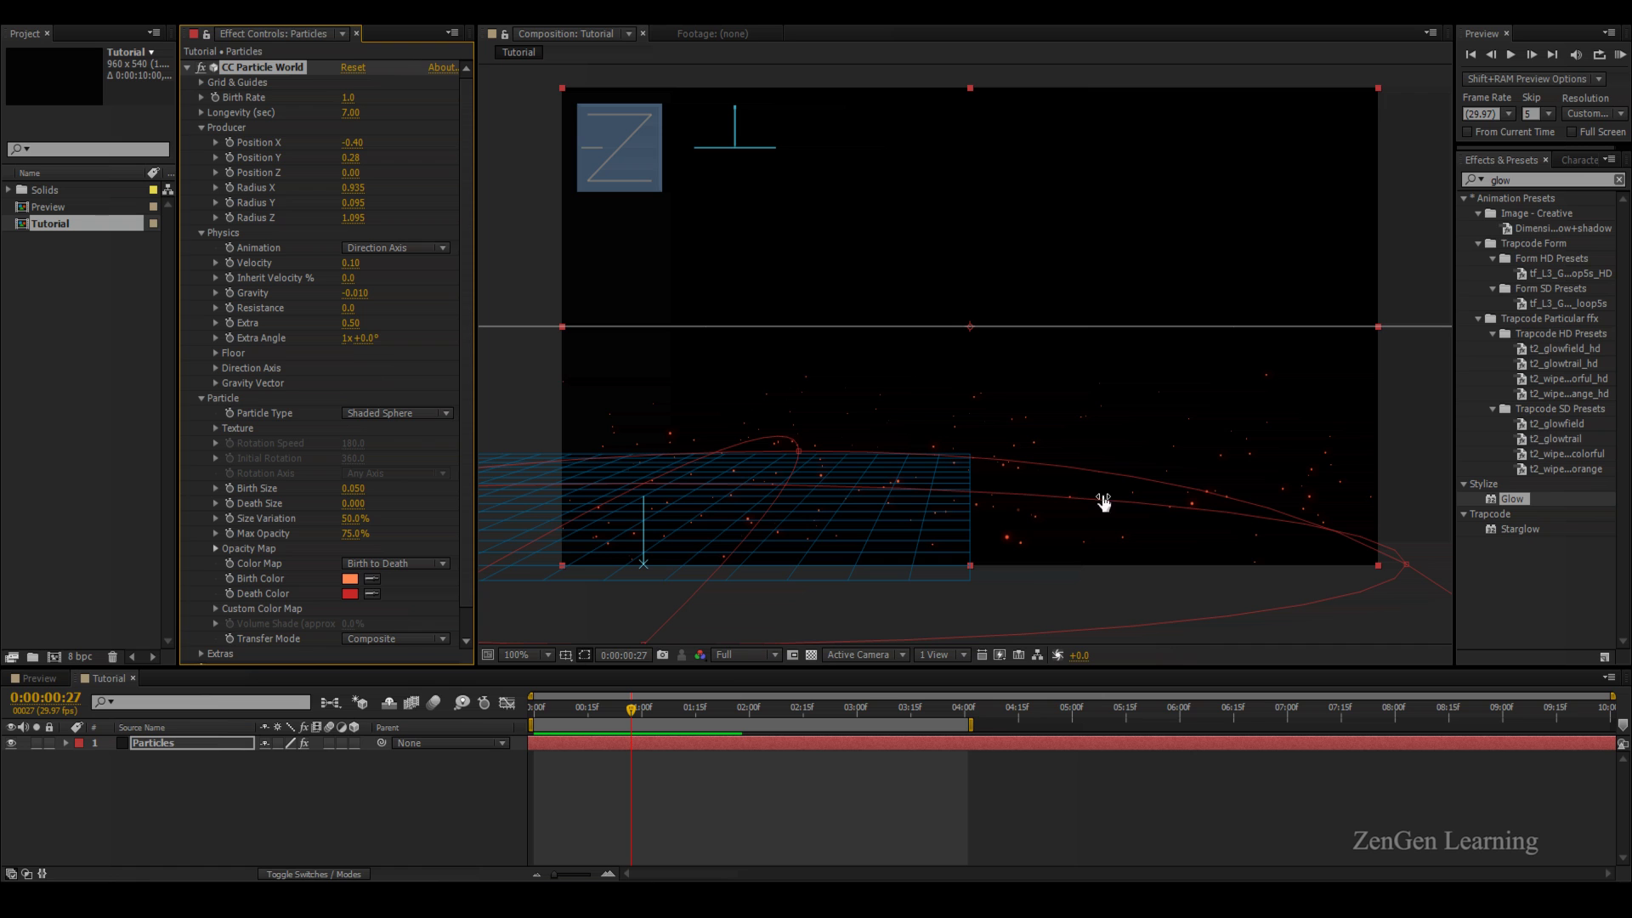
# Set the particles' Birth Size to 0.070 and preview the result
pyautogui.click(353, 488)
pyautogui.press('Return')
pyautogui.press('KP_0')
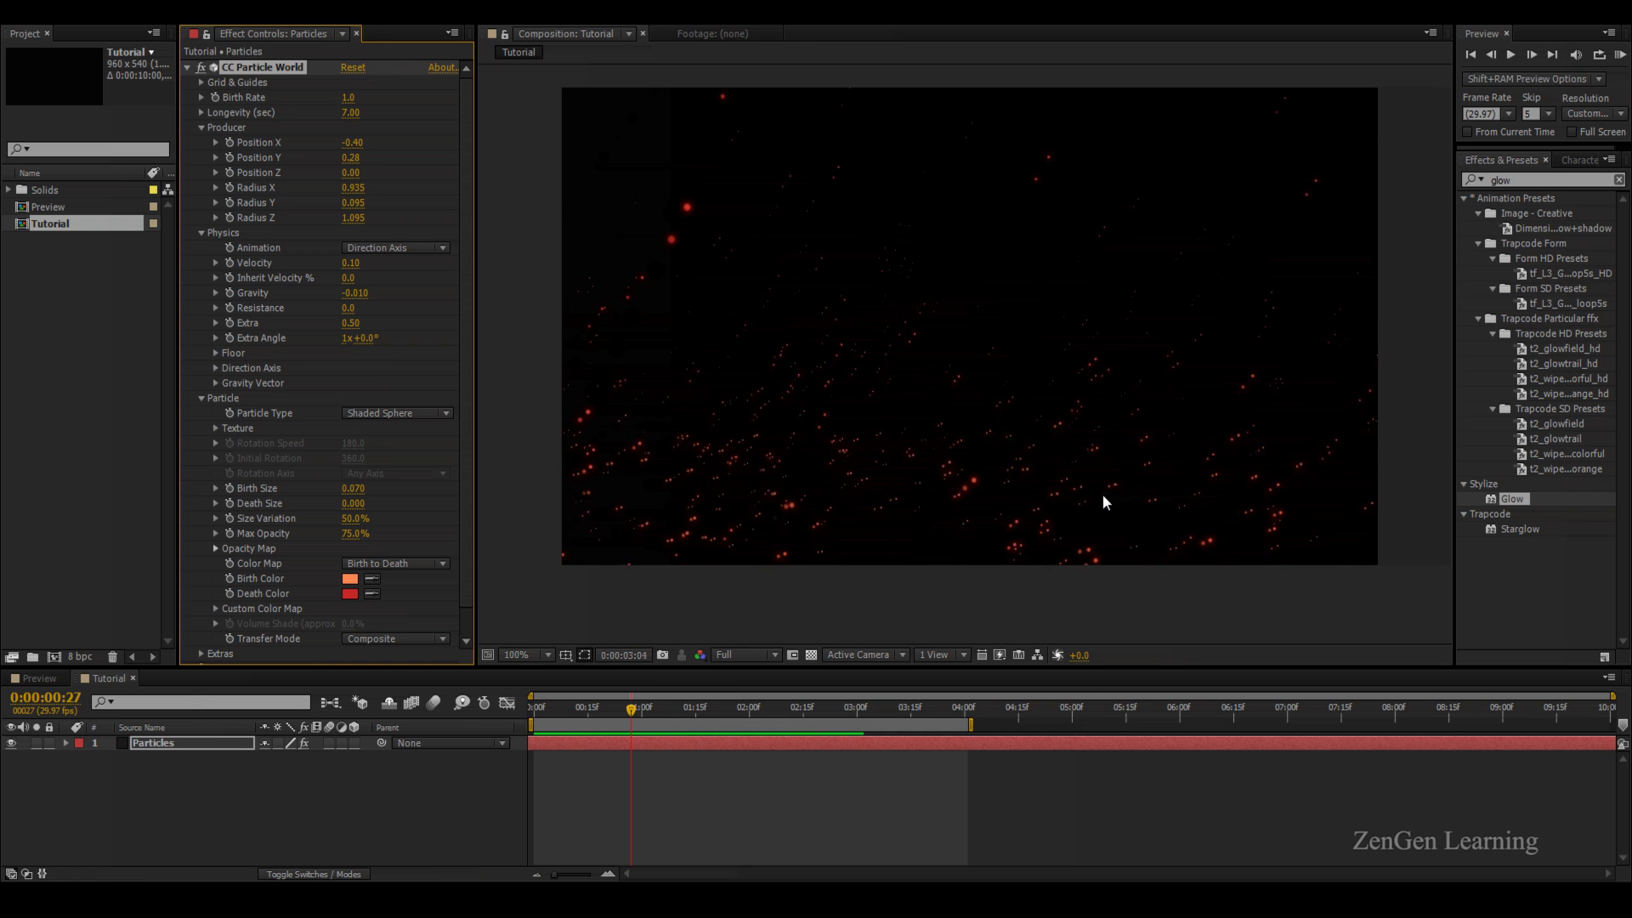
pyautogui.press('space')
pyautogui.press('space')
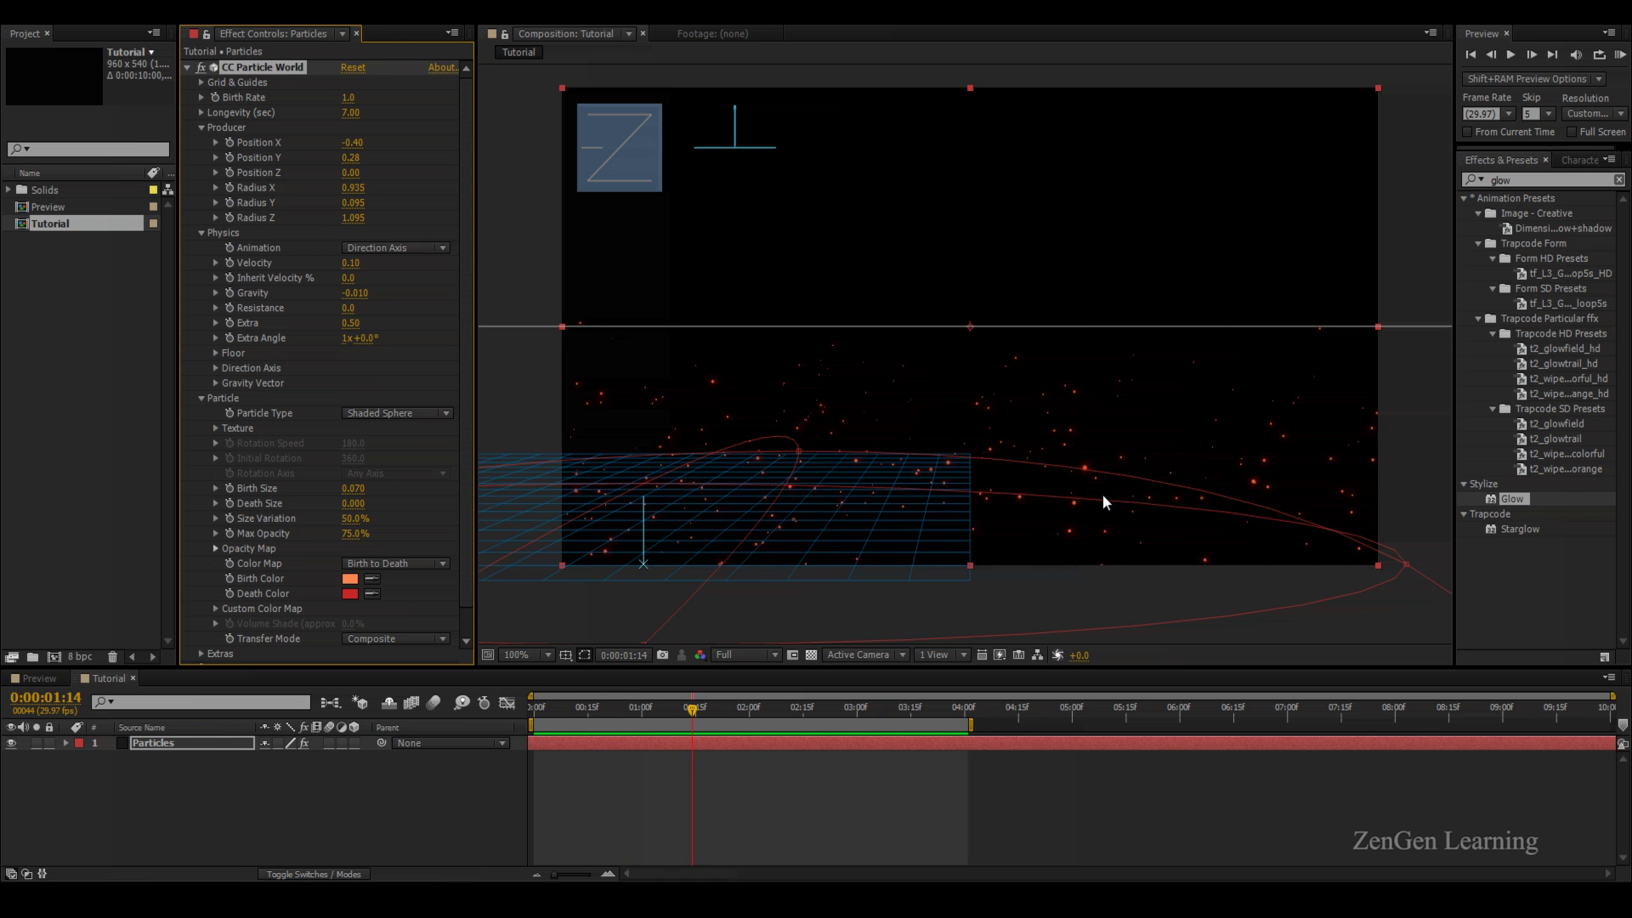
# Set the Producer's Radius Y to 0.325 and preview the taller emission area
pyautogui.moveTo(1103, 495)
pyautogui.mouseDown()
pyautogui.moveTo(1069, 581)
pyautogui.moveTo(1090, 519)
pyautogui.mouseUp()
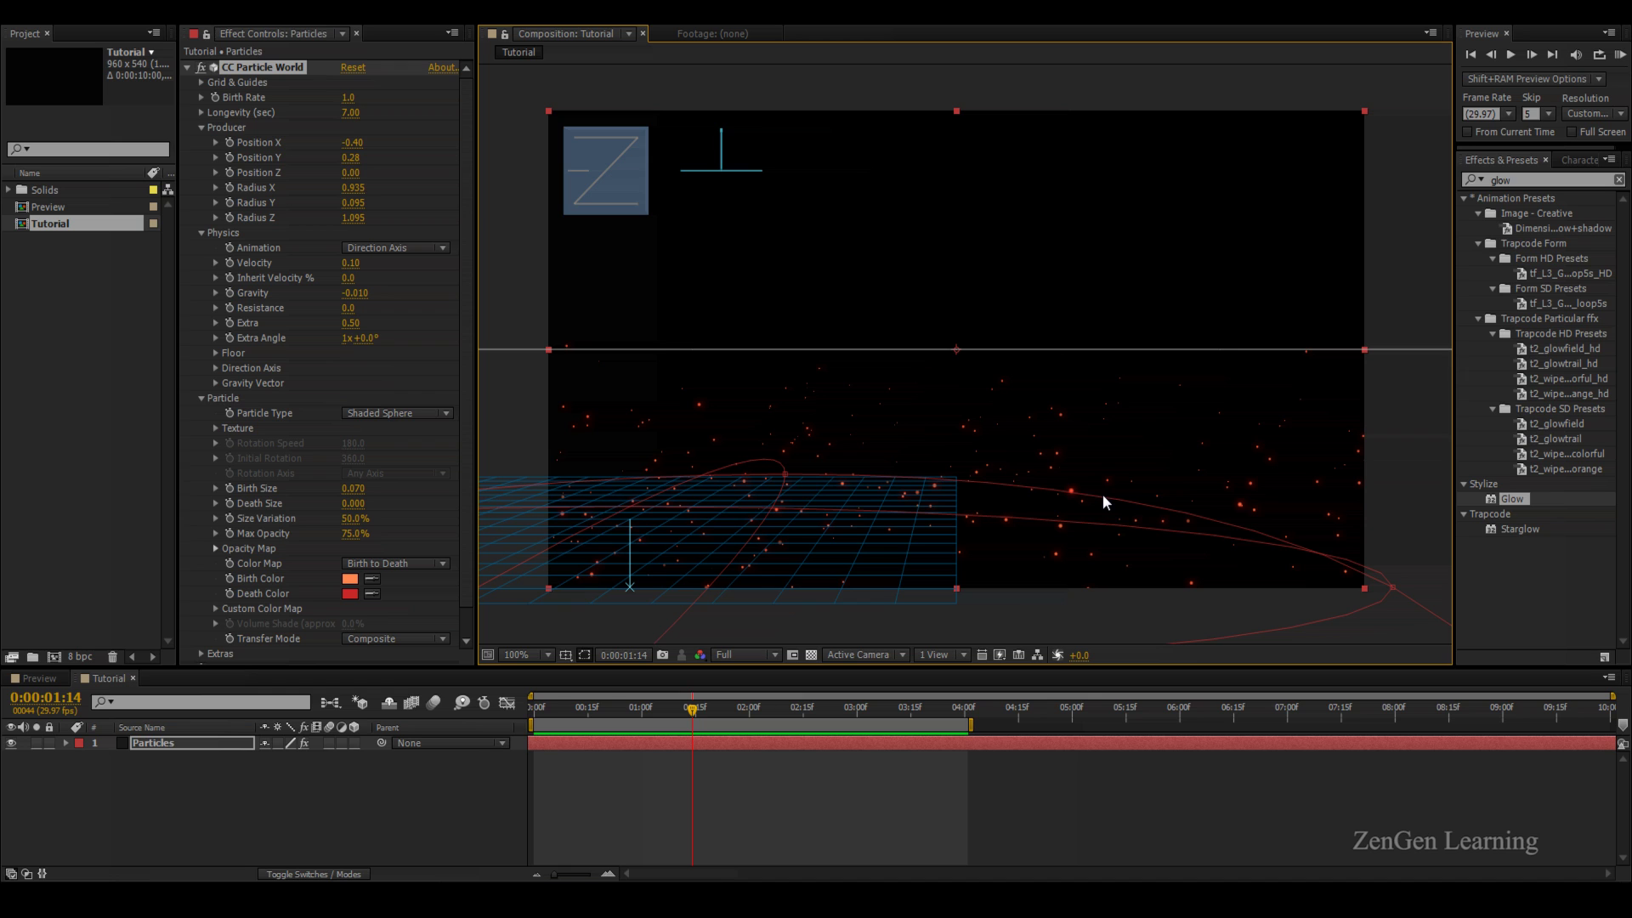
pyautogui.press('F2')
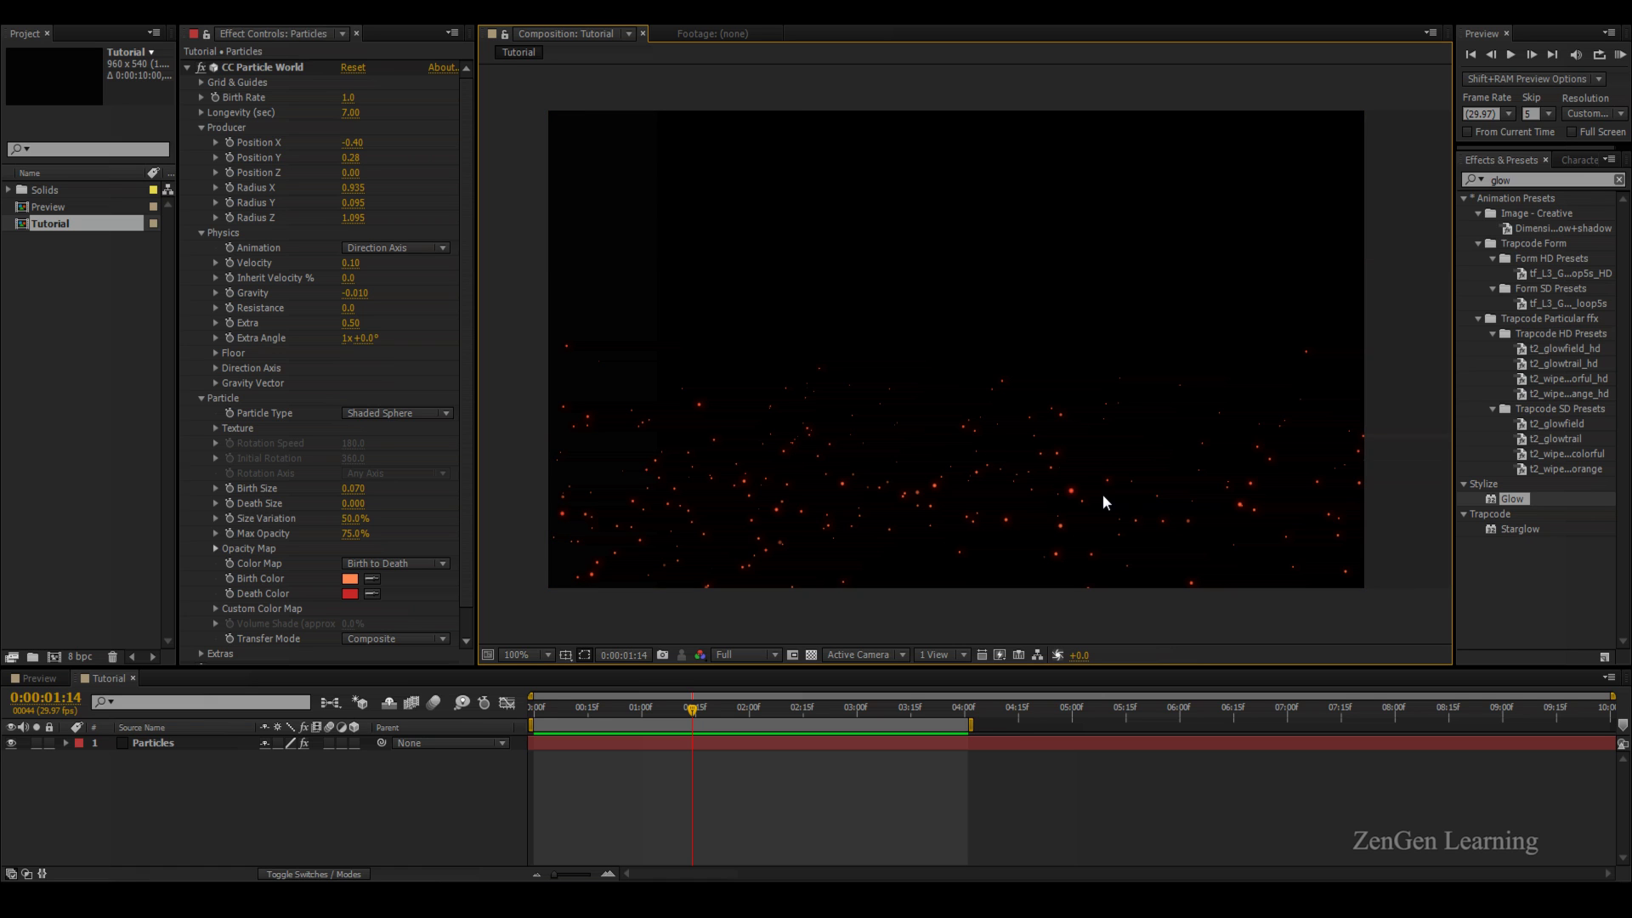
pyautogui.click(1104, 502)
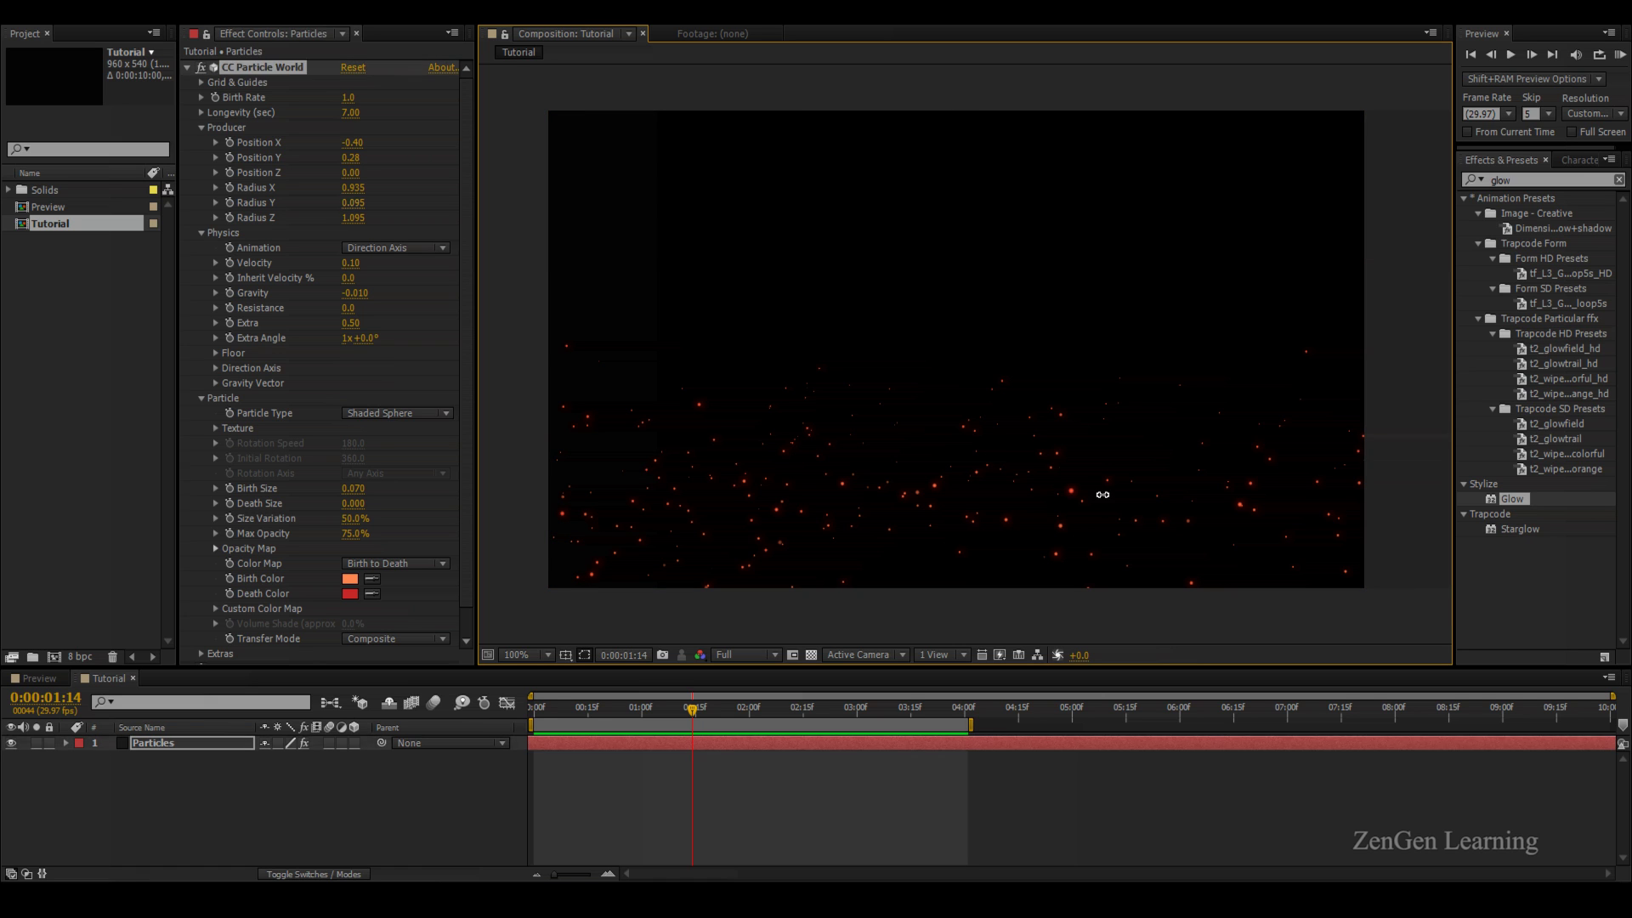
pyautogui.moveTo(1103, 495); pyautogui.dragTo(1103, 494)
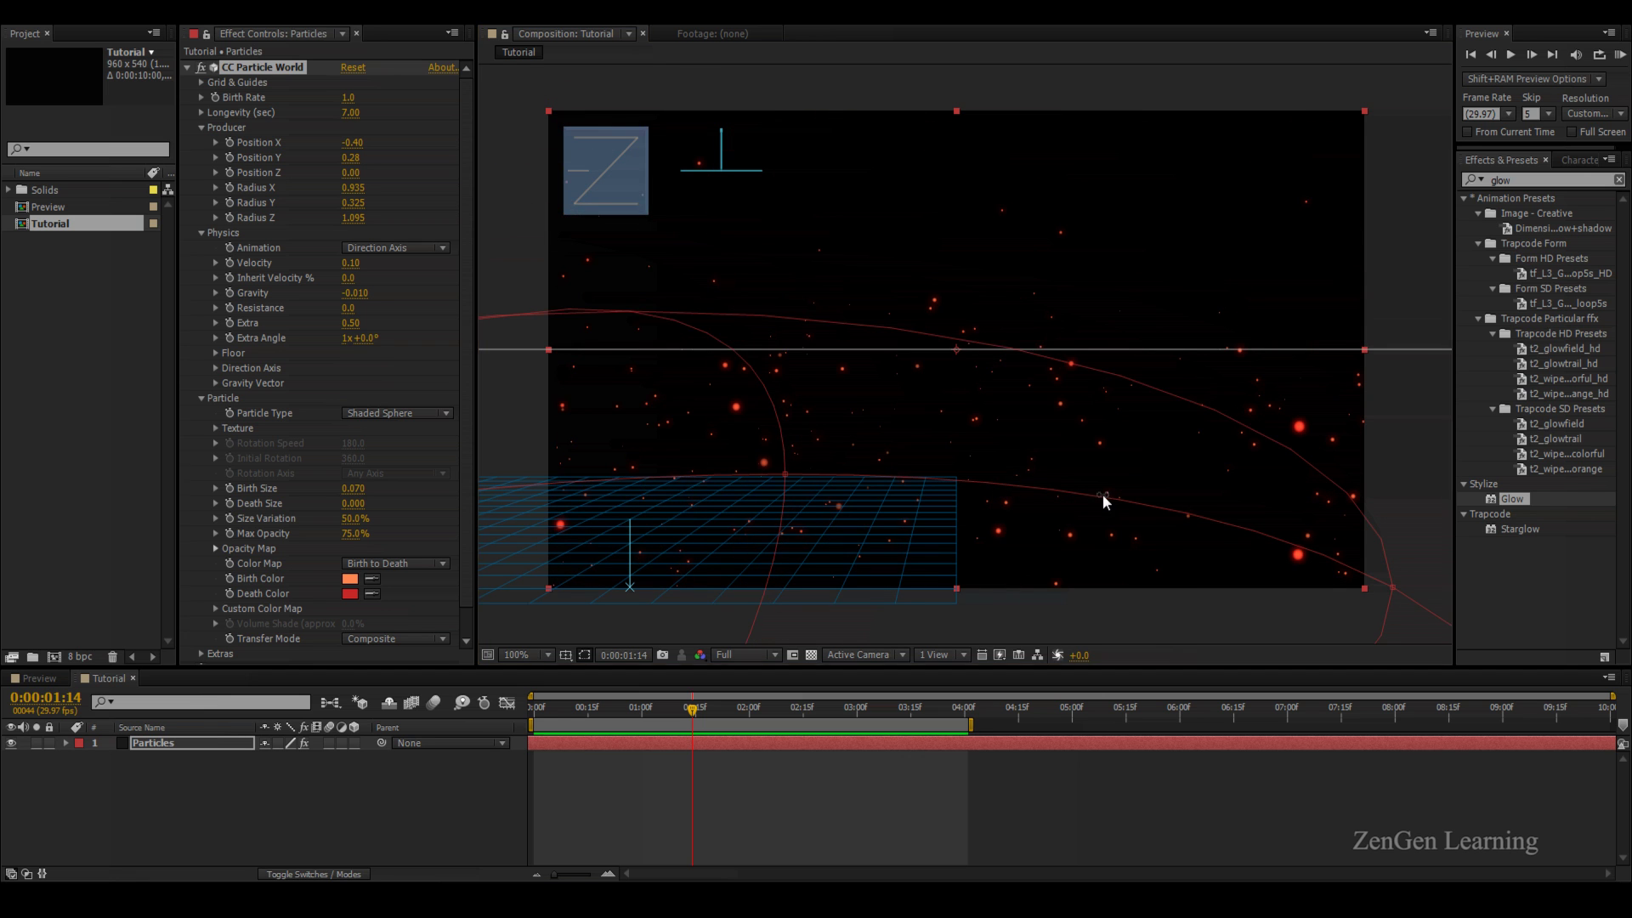
pyautogui.press('KP_0')
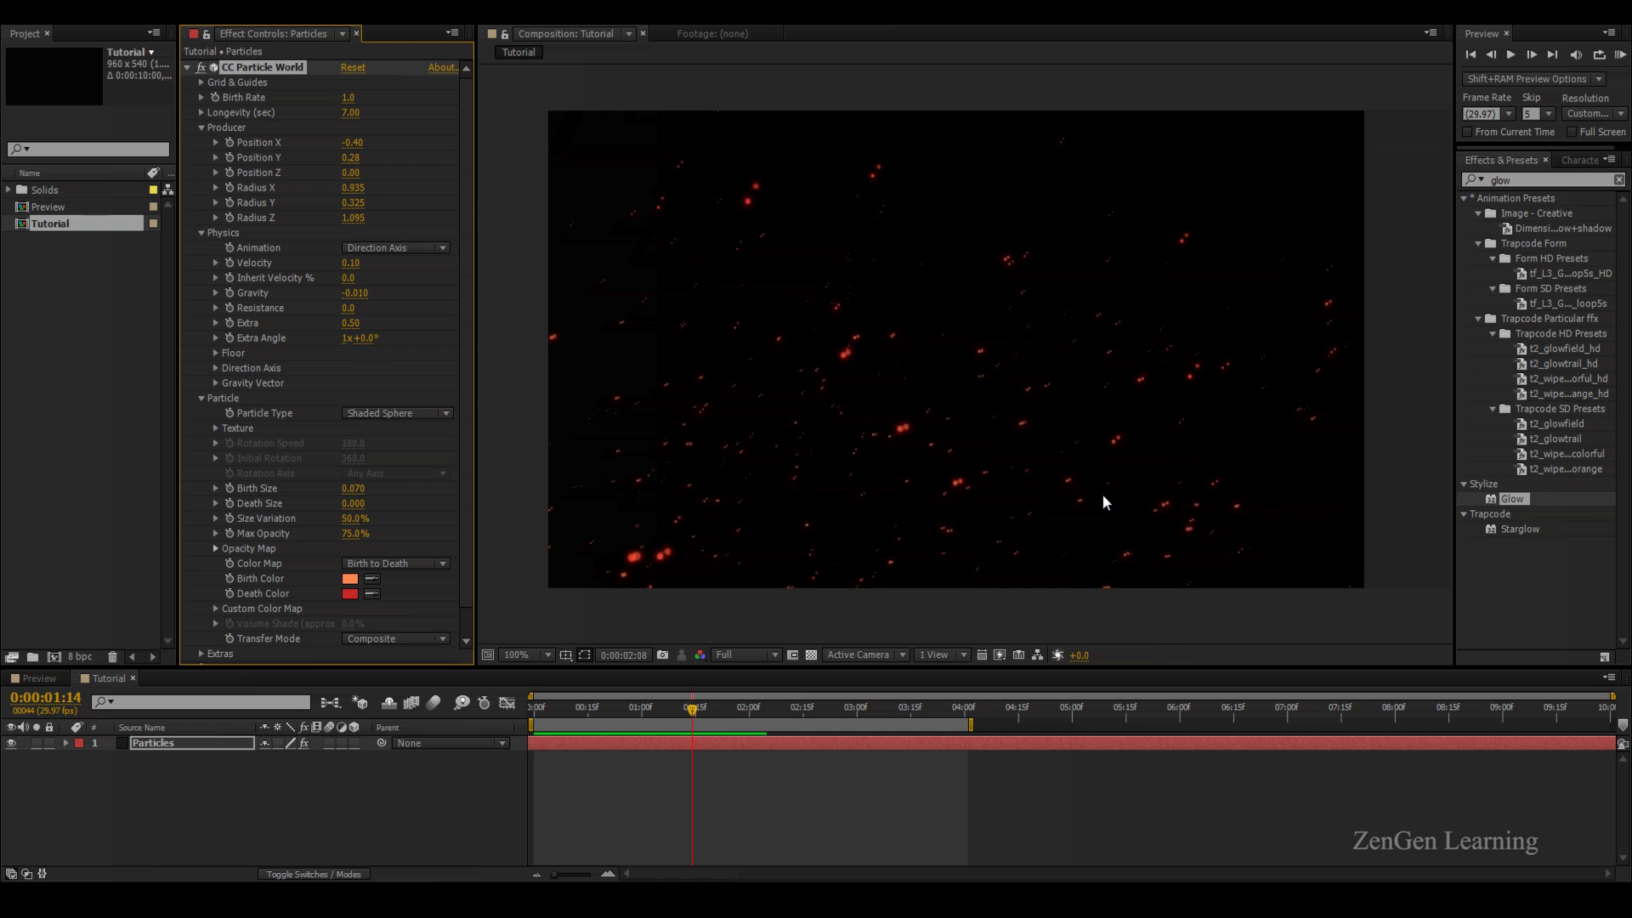
pyautogui.press('space')
pyautogui.press('space')
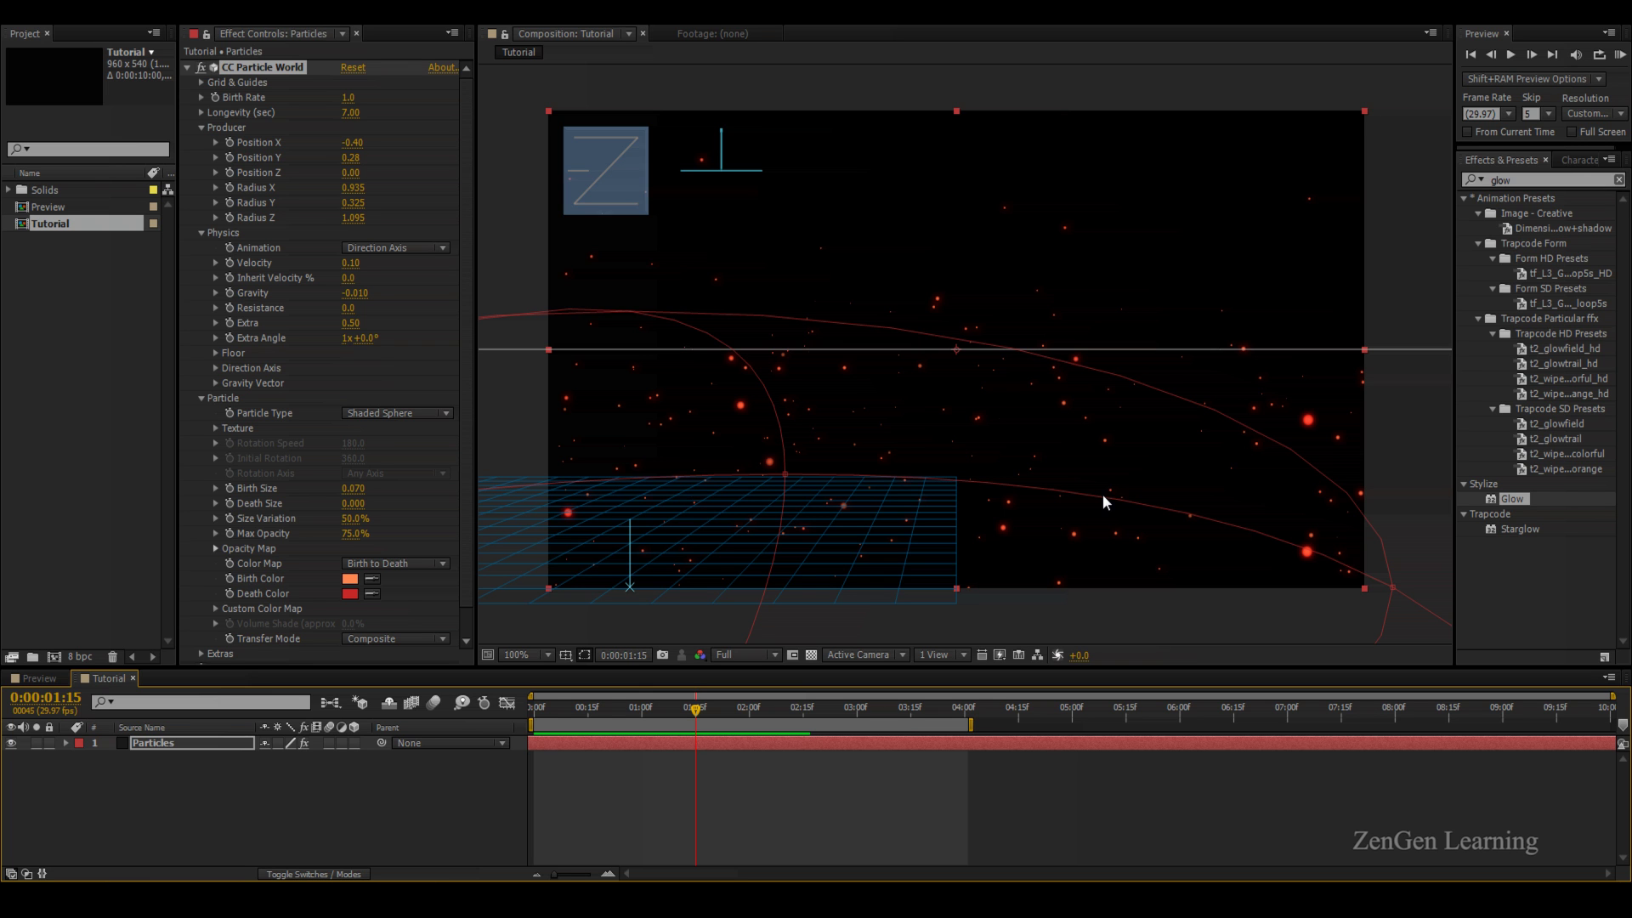
pyautogui.press('space')
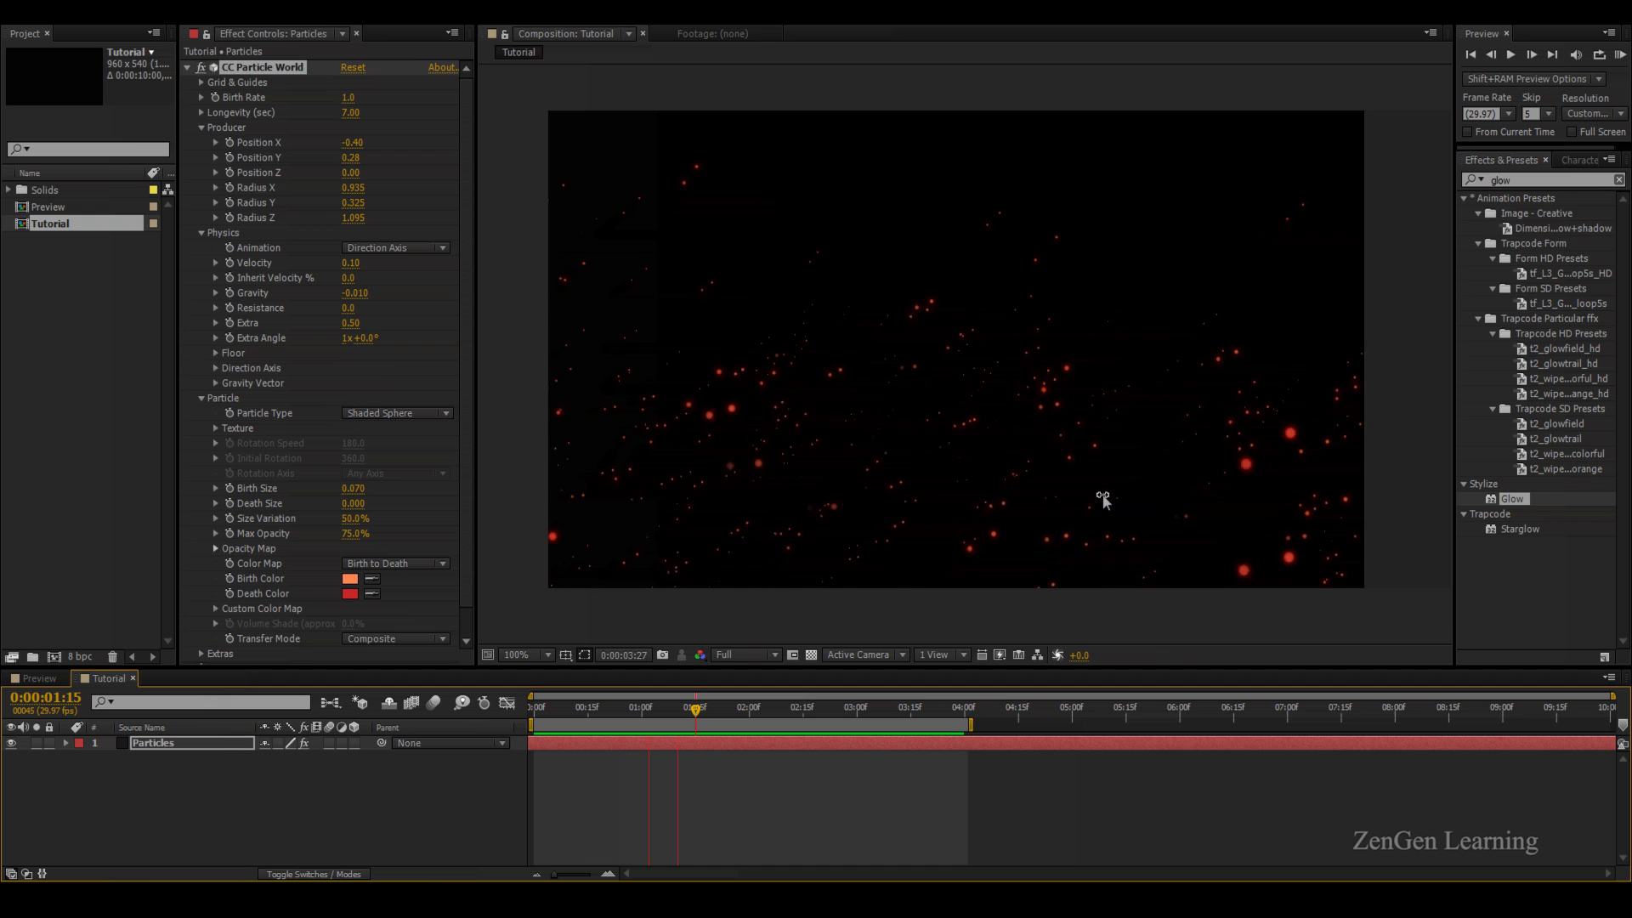
pyautogui.press('space')
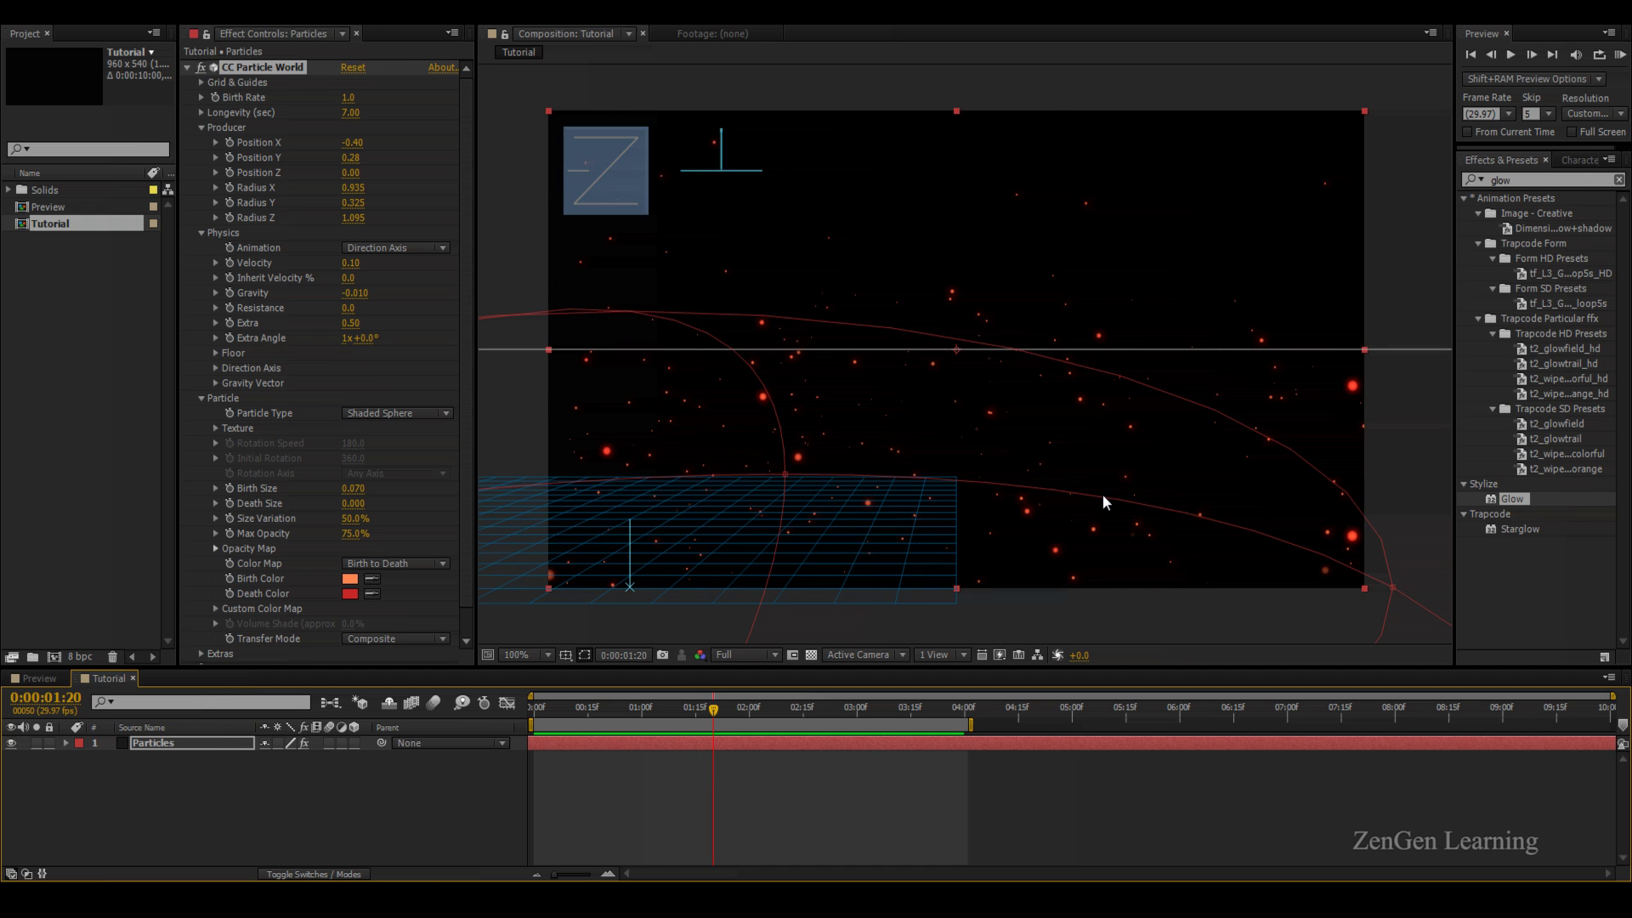
# Enable motion blur on the Particles layer and set the Producer's Radius Z to 0.165, previewing both changes
pyautogui.press('KP_0')
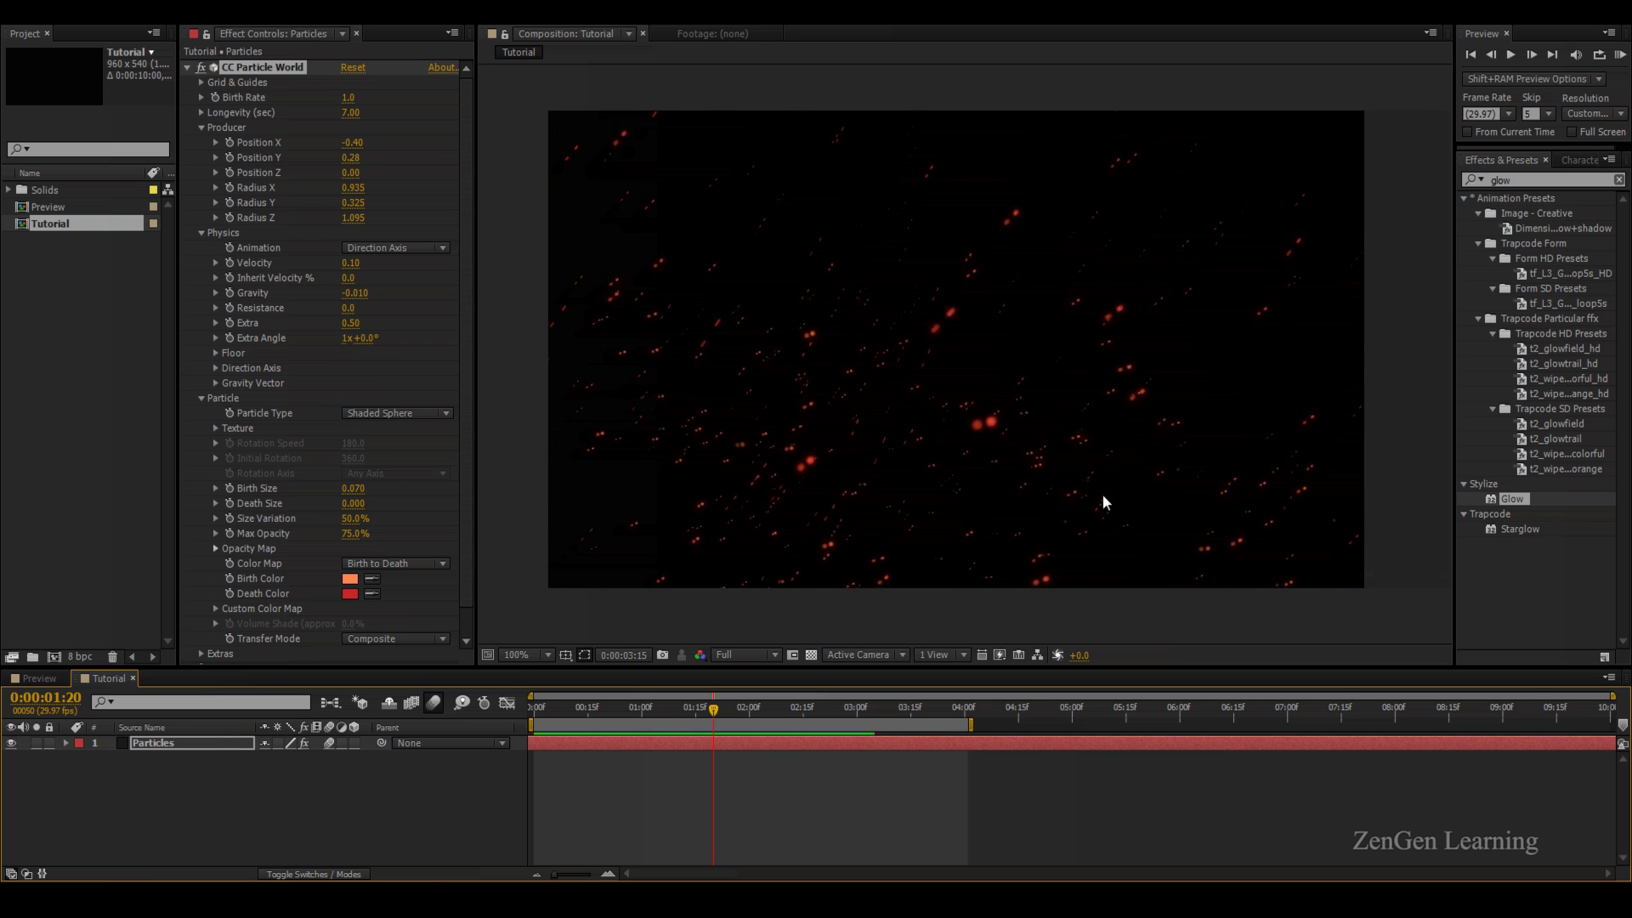
pyautogui.press('space')
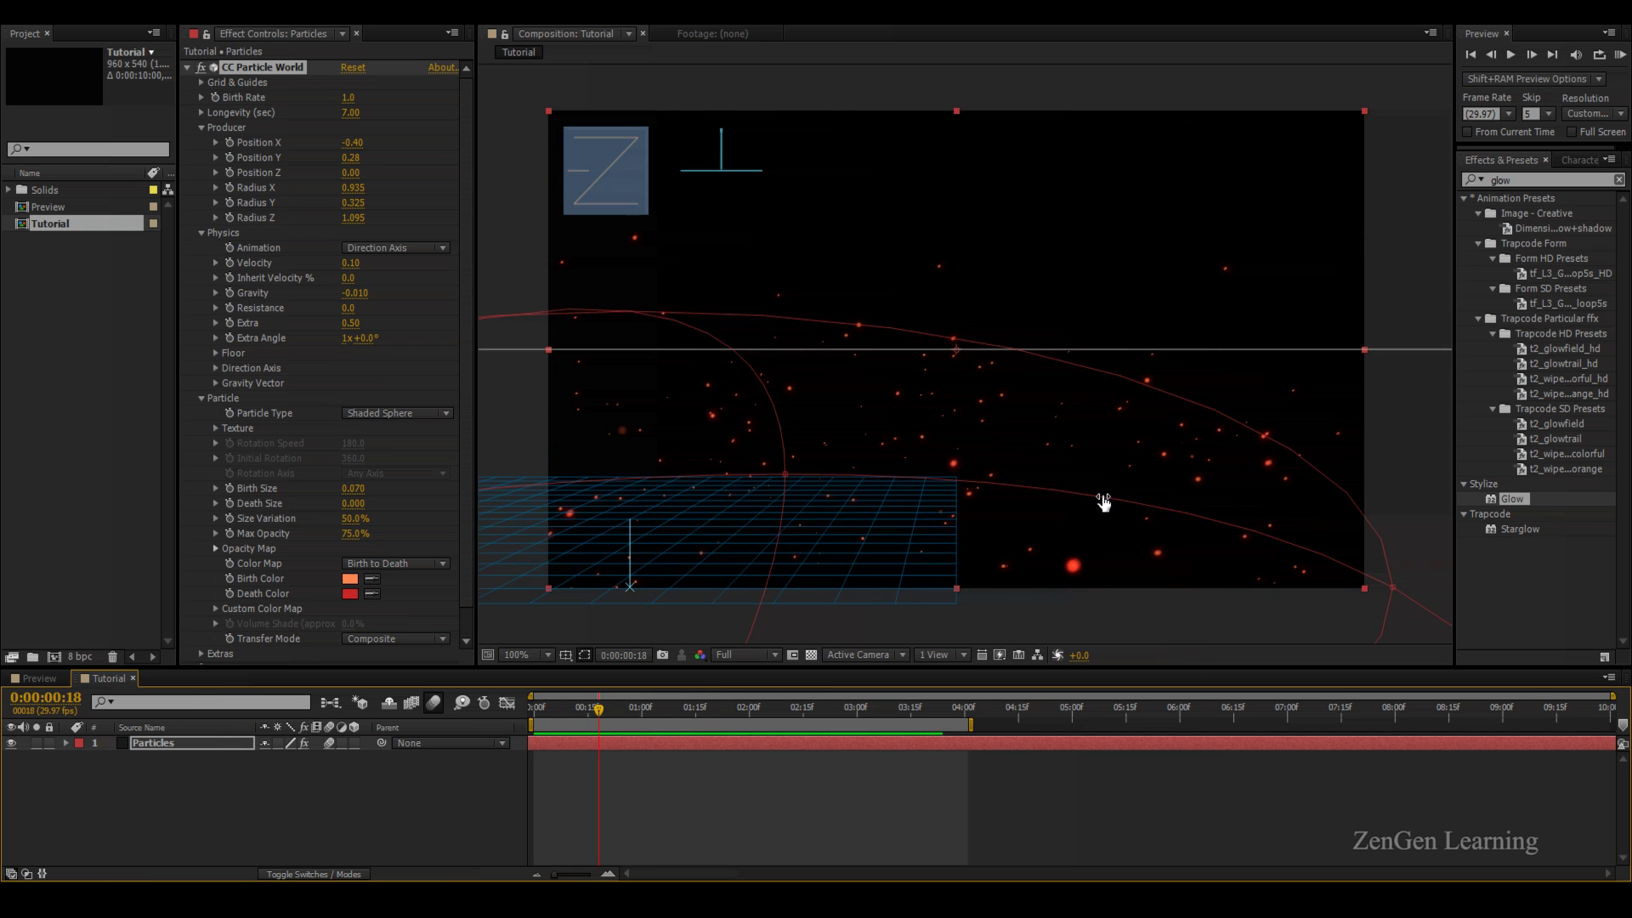
pyautogui.moveTo(1104, 502); pyautogui.dragTo(1101, 498)
pyautogui.press('space')
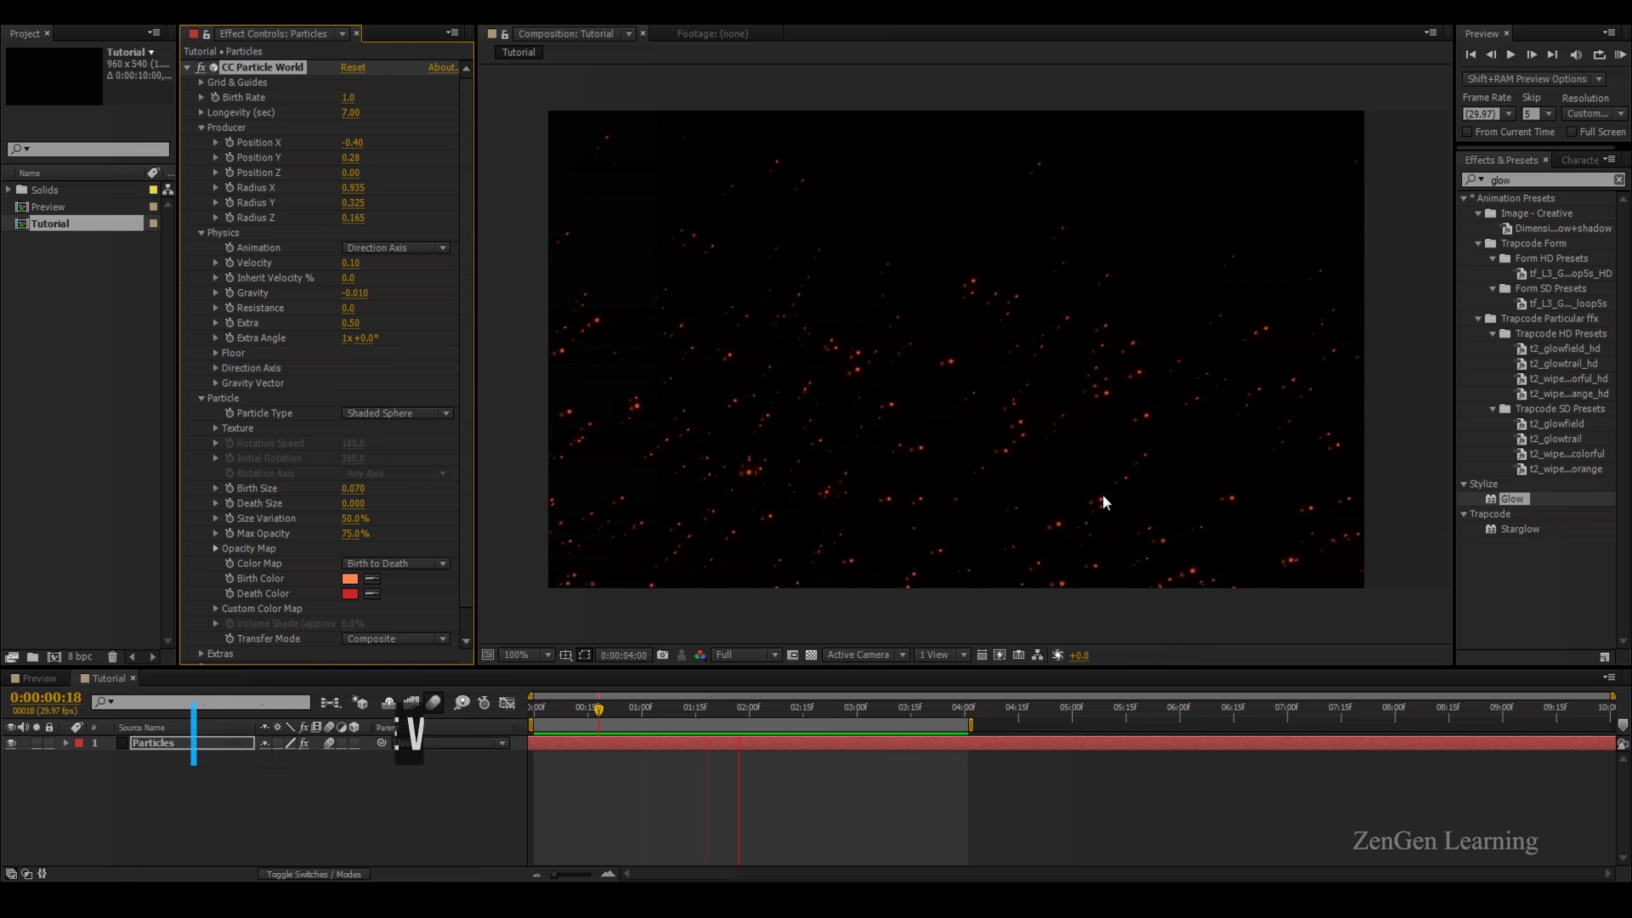
pyautogui.press('space')
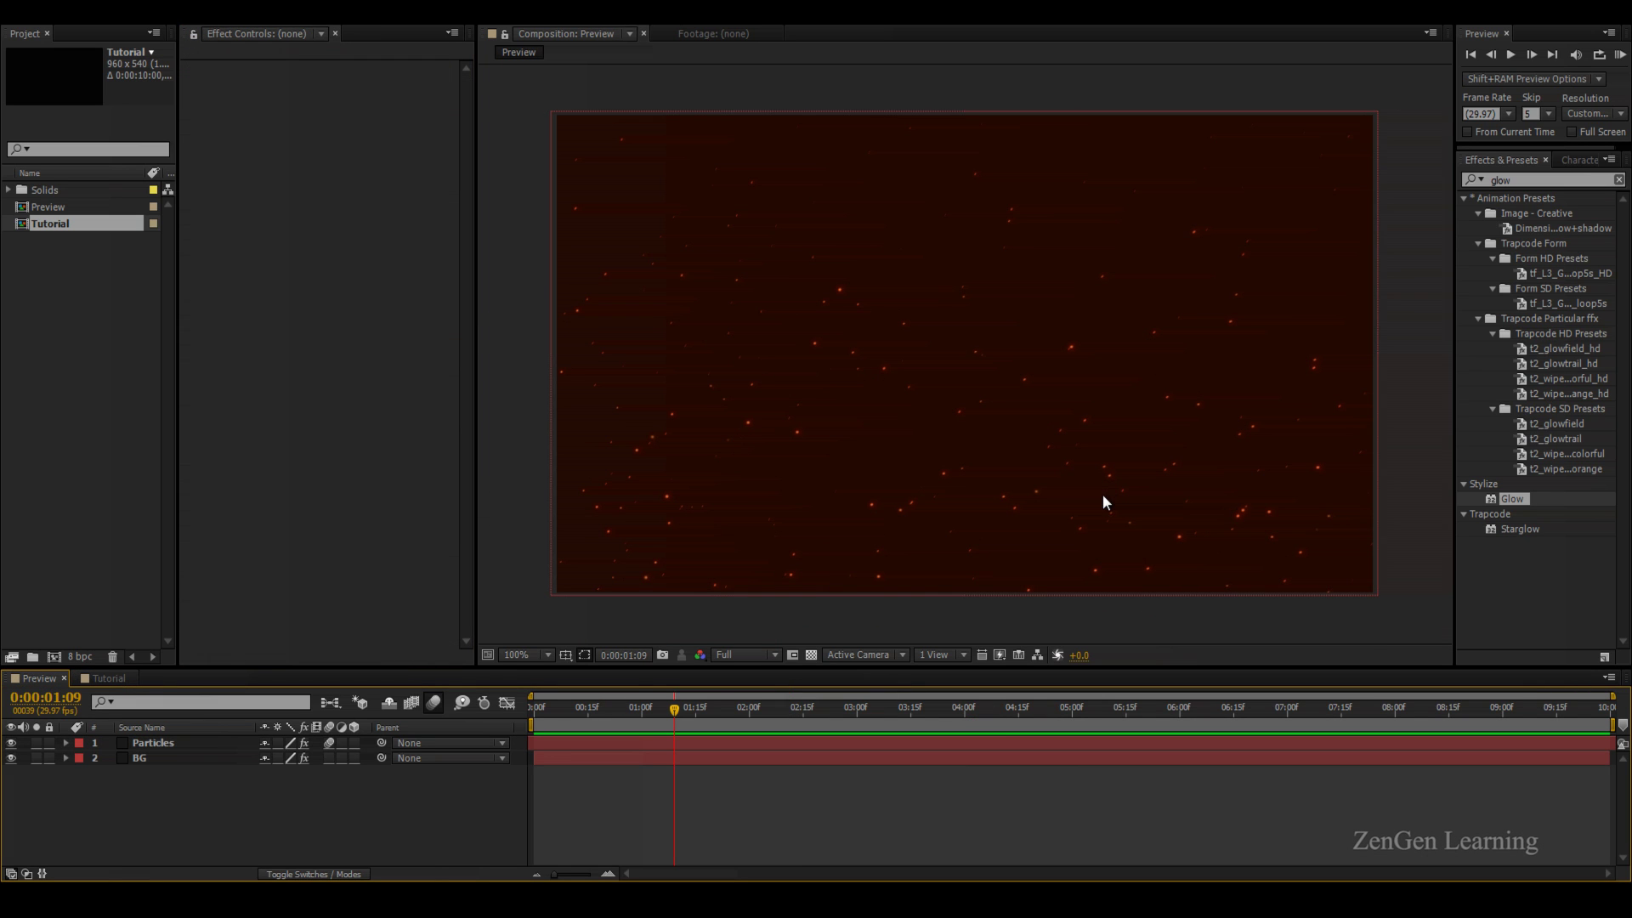
# Inspect the BG layer's Gradient Ramp settings in the Preview composition, and return to the Tutorial composition
pyautogui.click(1103, 502)
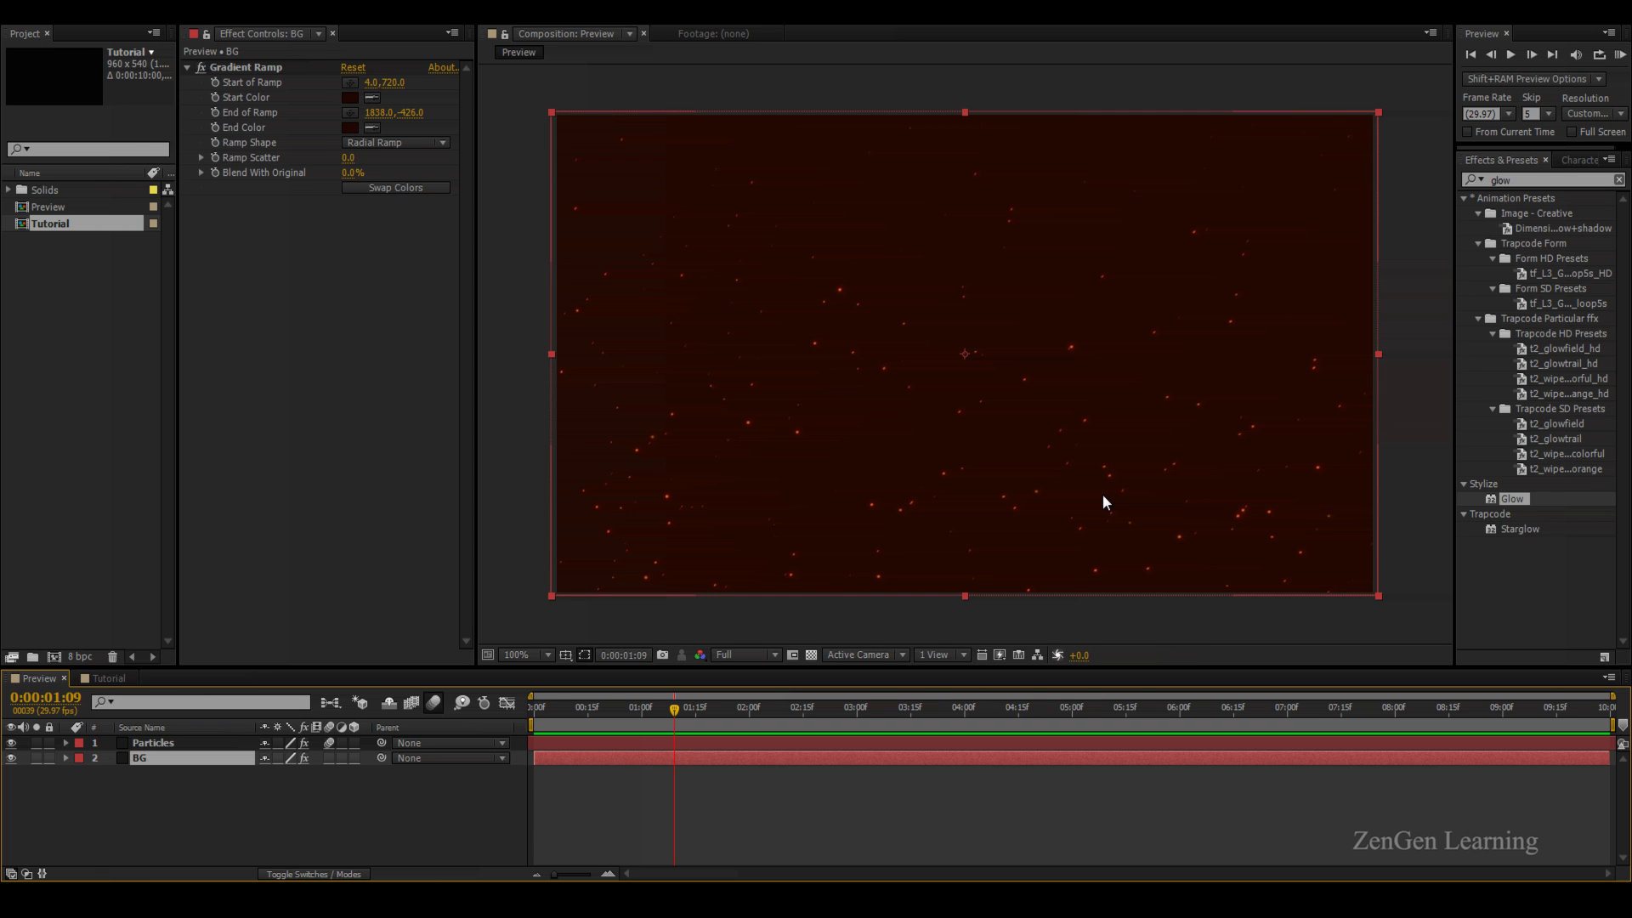
pyautogui.press('F3')
pyautogui.hotkey('alt', 'shift', '.')
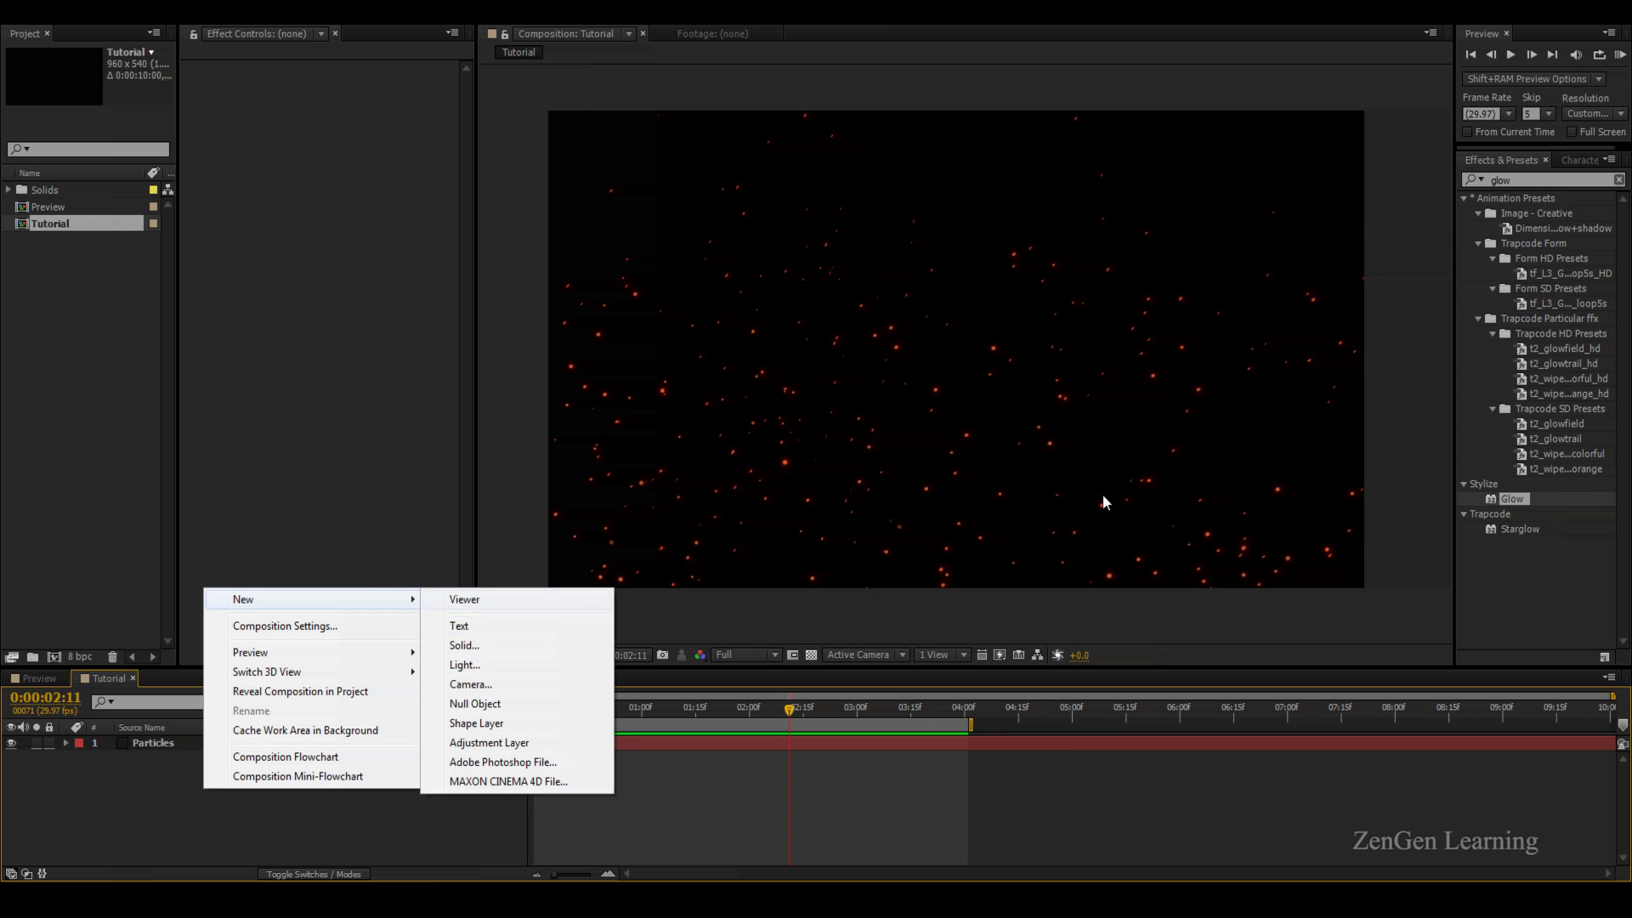
# Create a composition-sized 960 x 540 px solid named BG in the Tutorial composition
pyautogui.hotkey('ctrl', 'y')
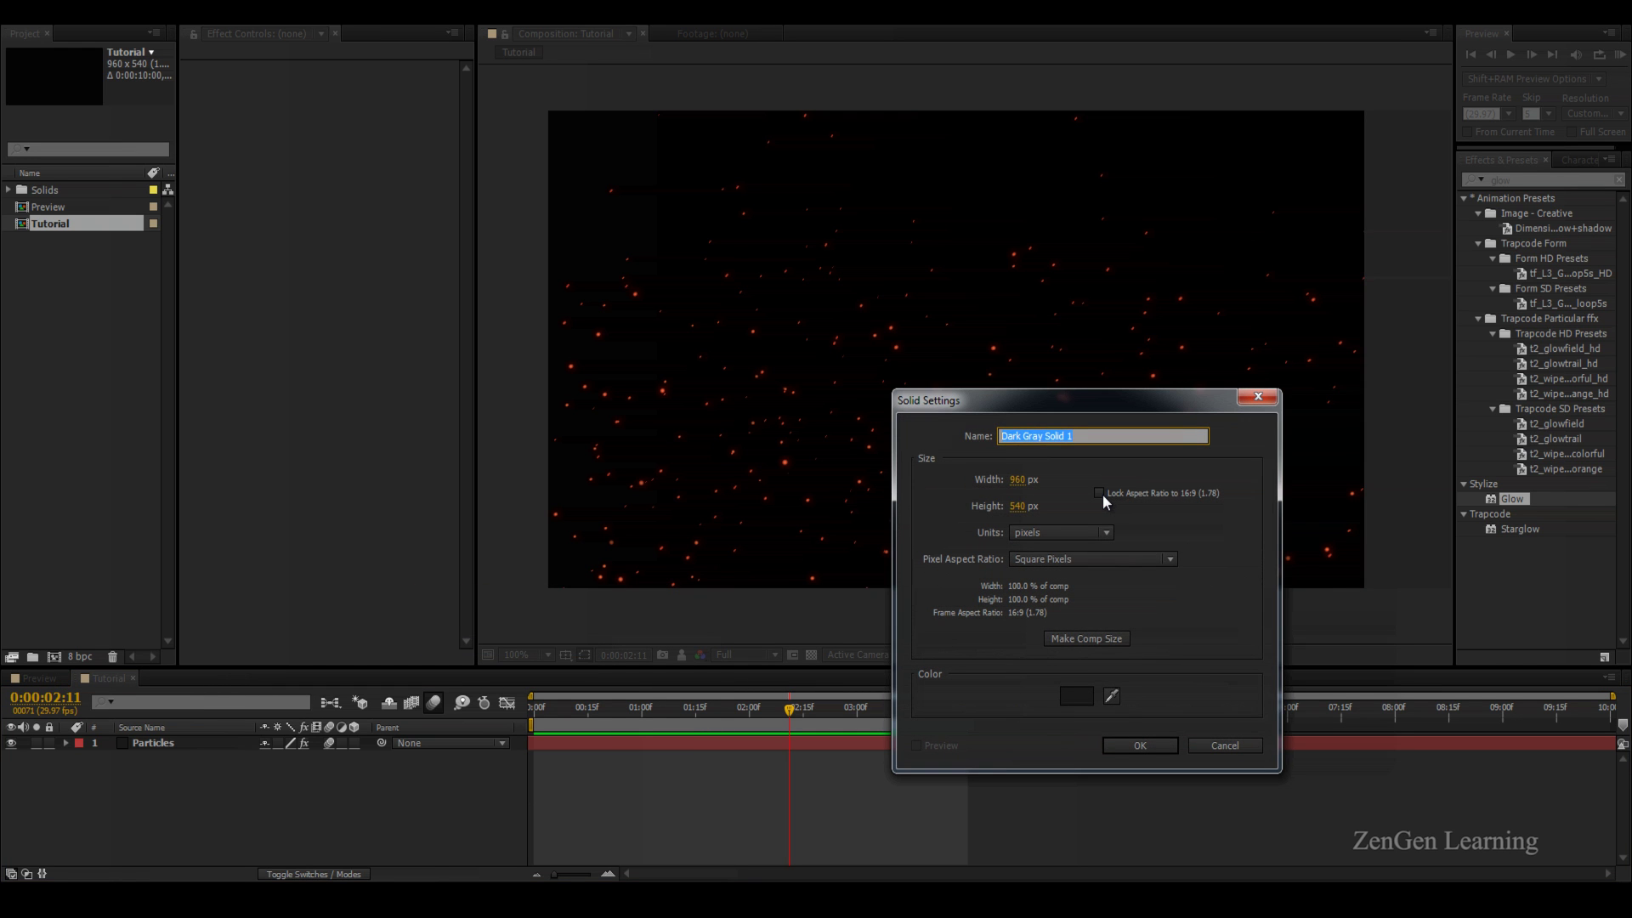
pyautogui.write('BG')
pyautogui.press('Return')
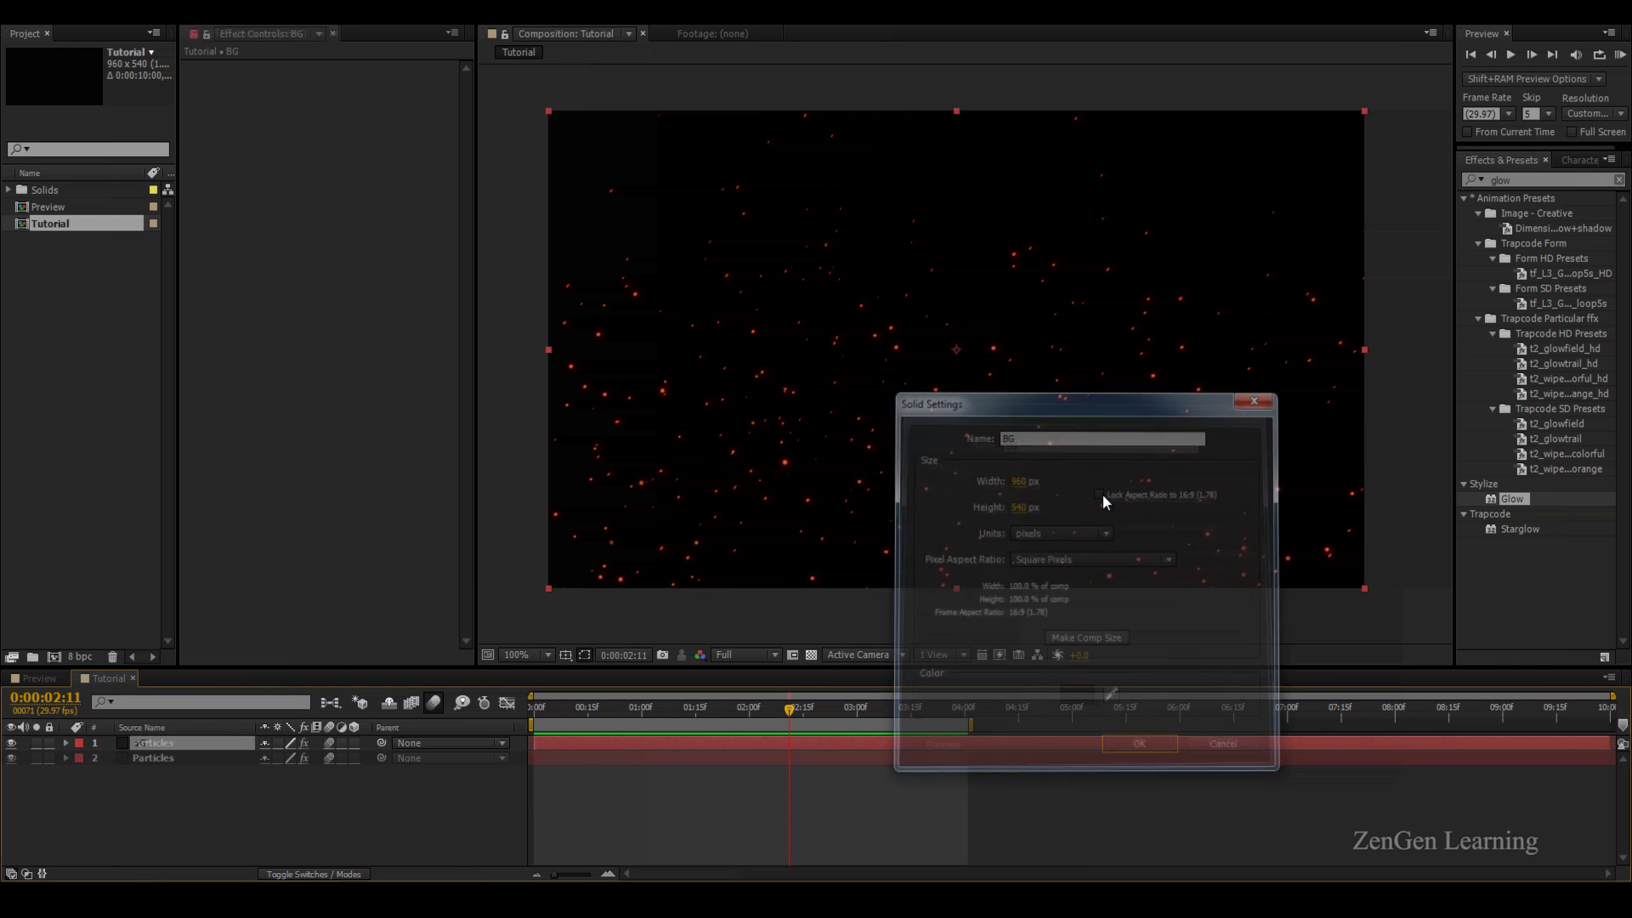
# Apply the Gradient Ramp effect to the BG layer and place that layer beneath Particles
pyautogui.write('ramp')
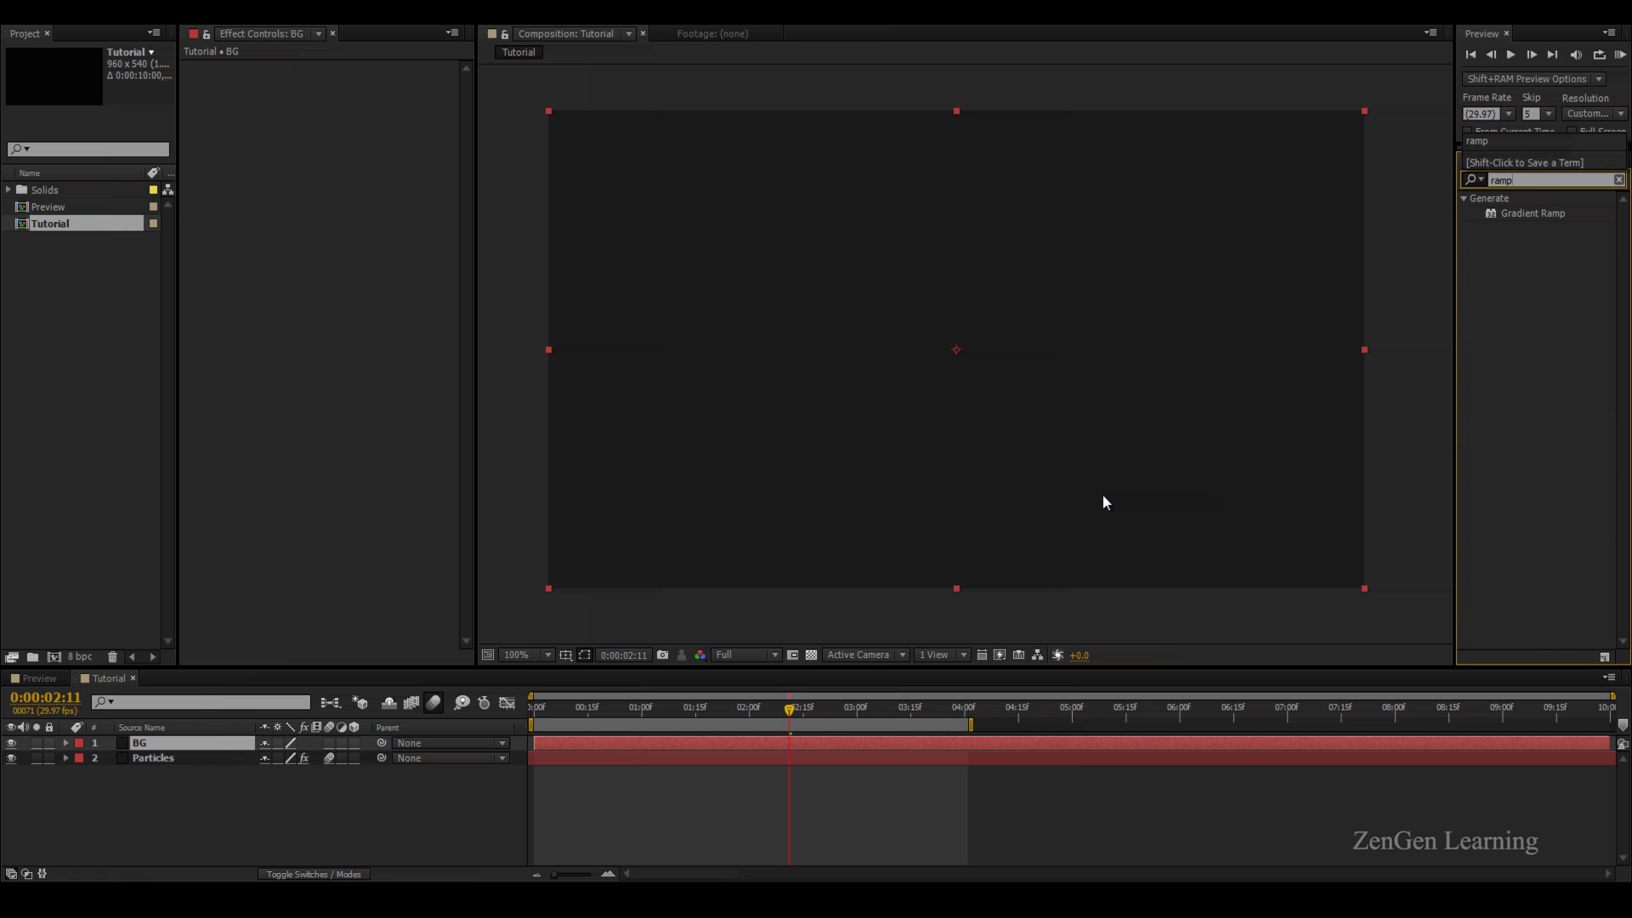
pyautogui.moveTo(1532, 213)
pyautogui.mouseDown()
pyautogui.moveTo(192, 755)
pyautogui.moveTo(157, 743)
pyautogui.mouseUp()
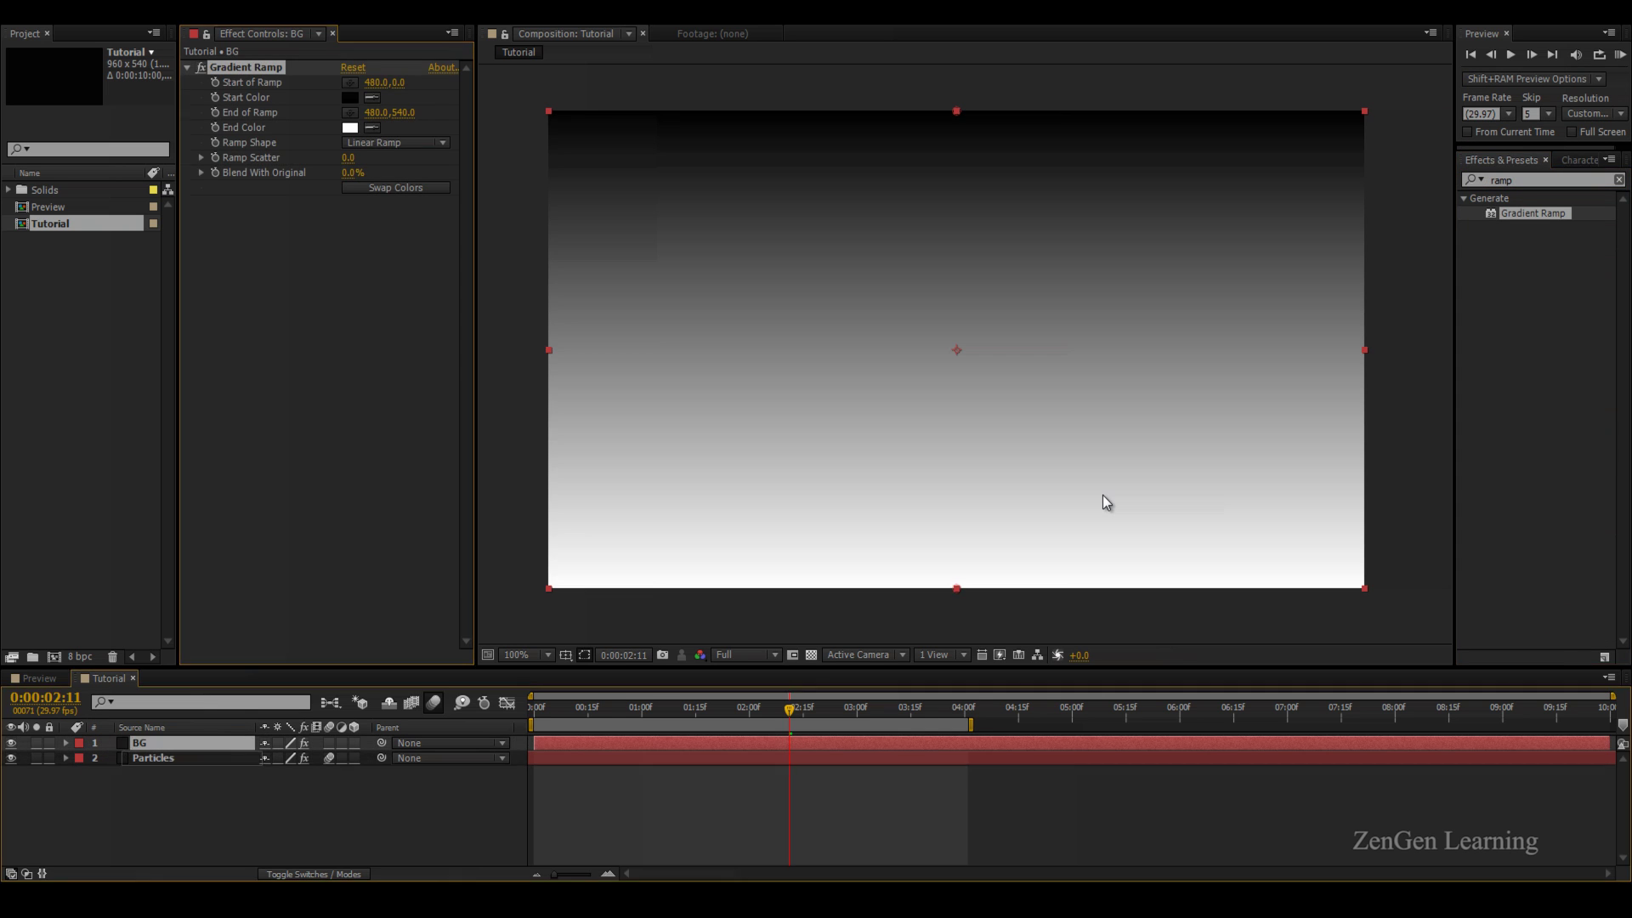
pyautogui.hotkey('ctrl', 'shift', '[')
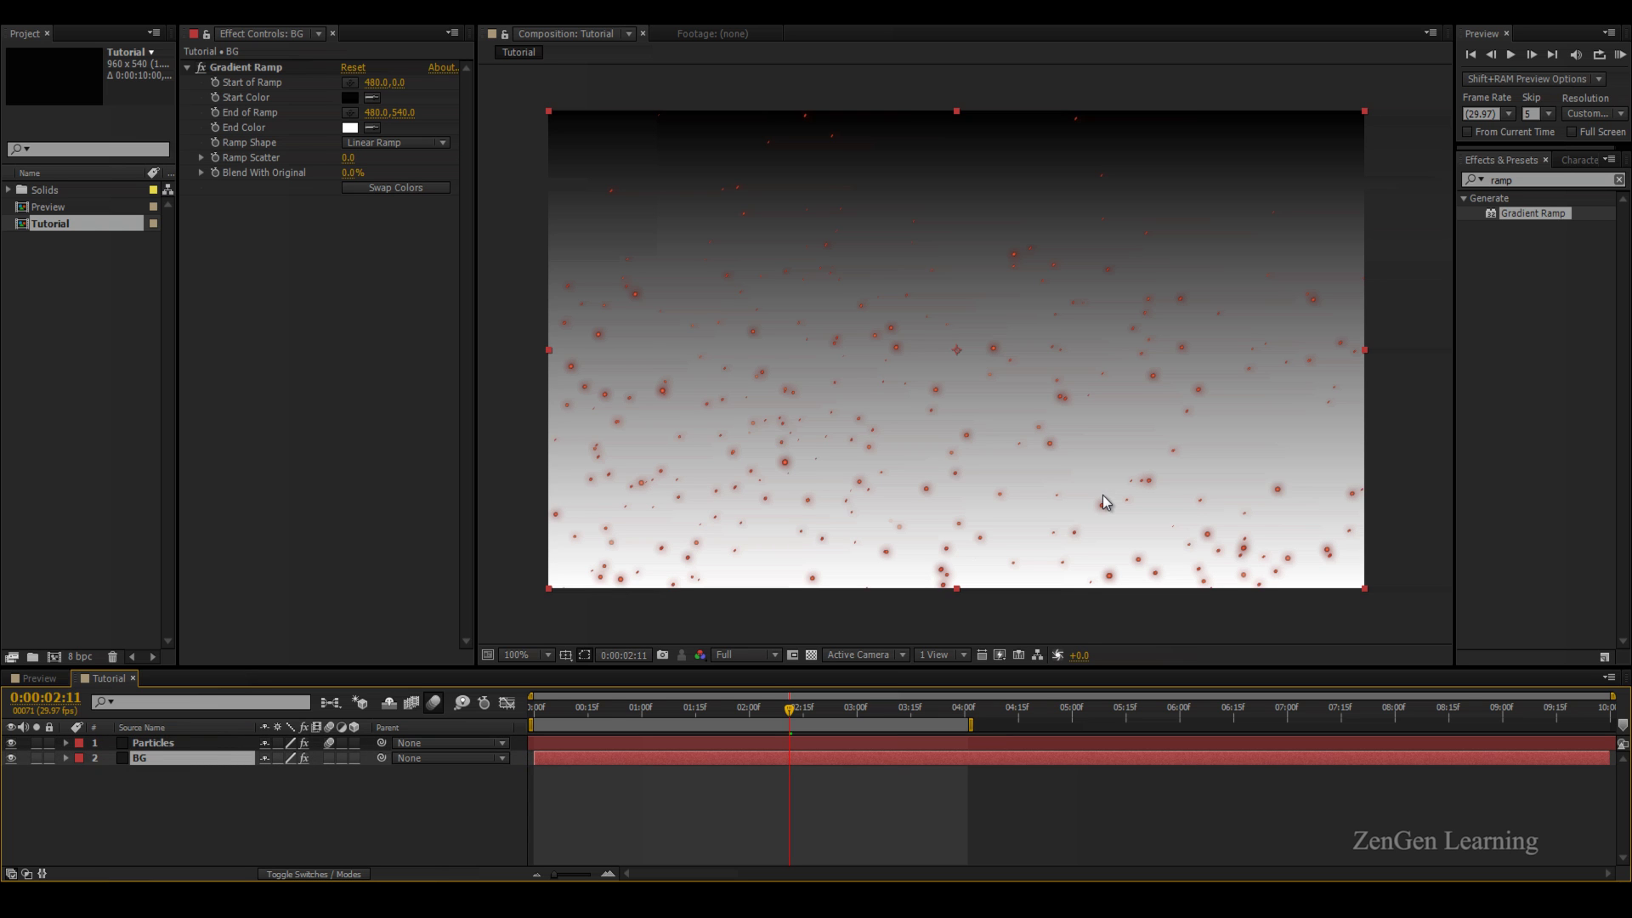
# Set the Gradient Ramp's End Color to the dark orange-brown 290E01
pyautogui.click(350, 128)
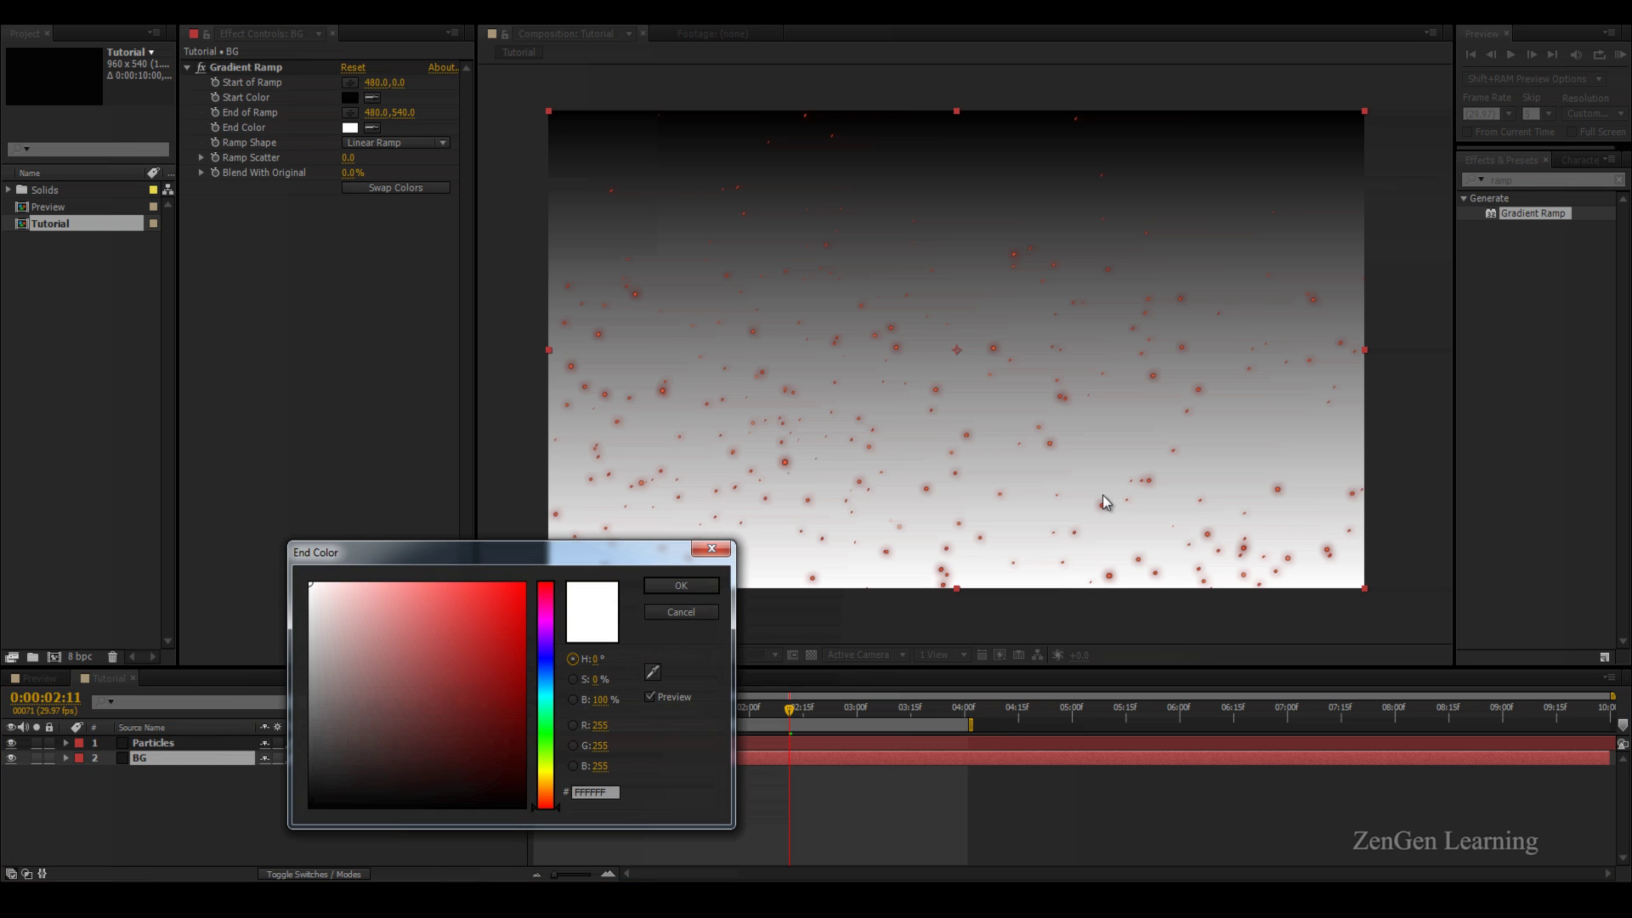
pyautogui.moveTo(545, 777)
pyautogui.mouseDown()
pyautogui.moveTo(546, 748)
pyautogui.moveTo(545, 794)
pyautogui.mouseUp()
pyautogui.moveTo(497, 731)
pyautogui.mouseDown()
pyautogui.moveTo(510, 782)
pyautogui.moveTo(519, 771)
pyautogui.mouseUp()
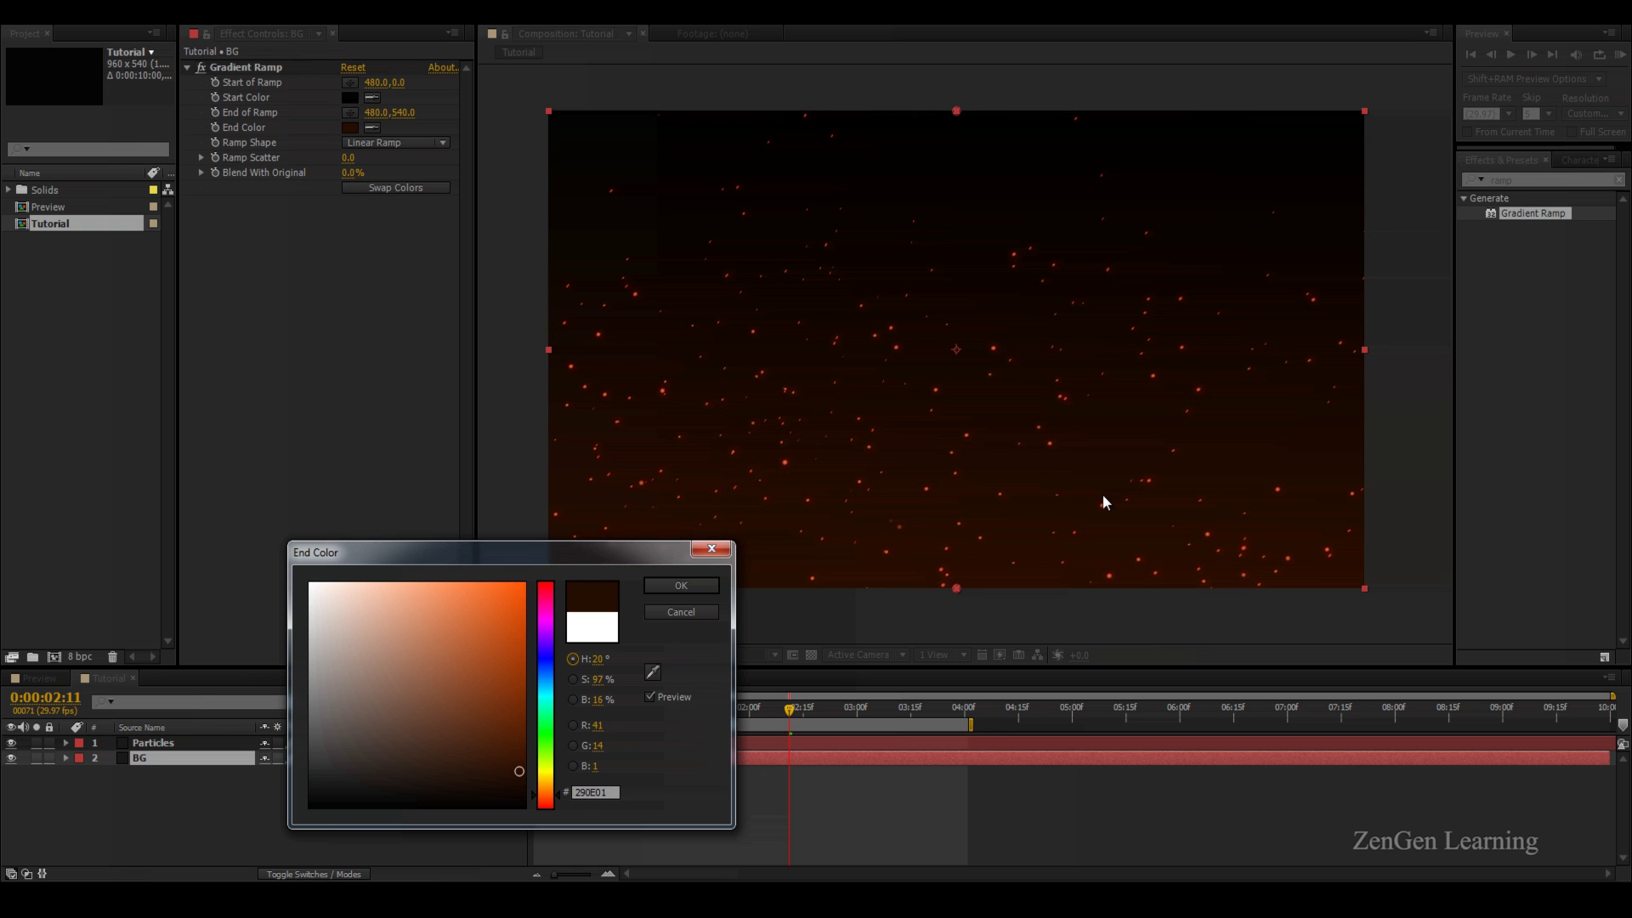
pyautogui.press('Return')
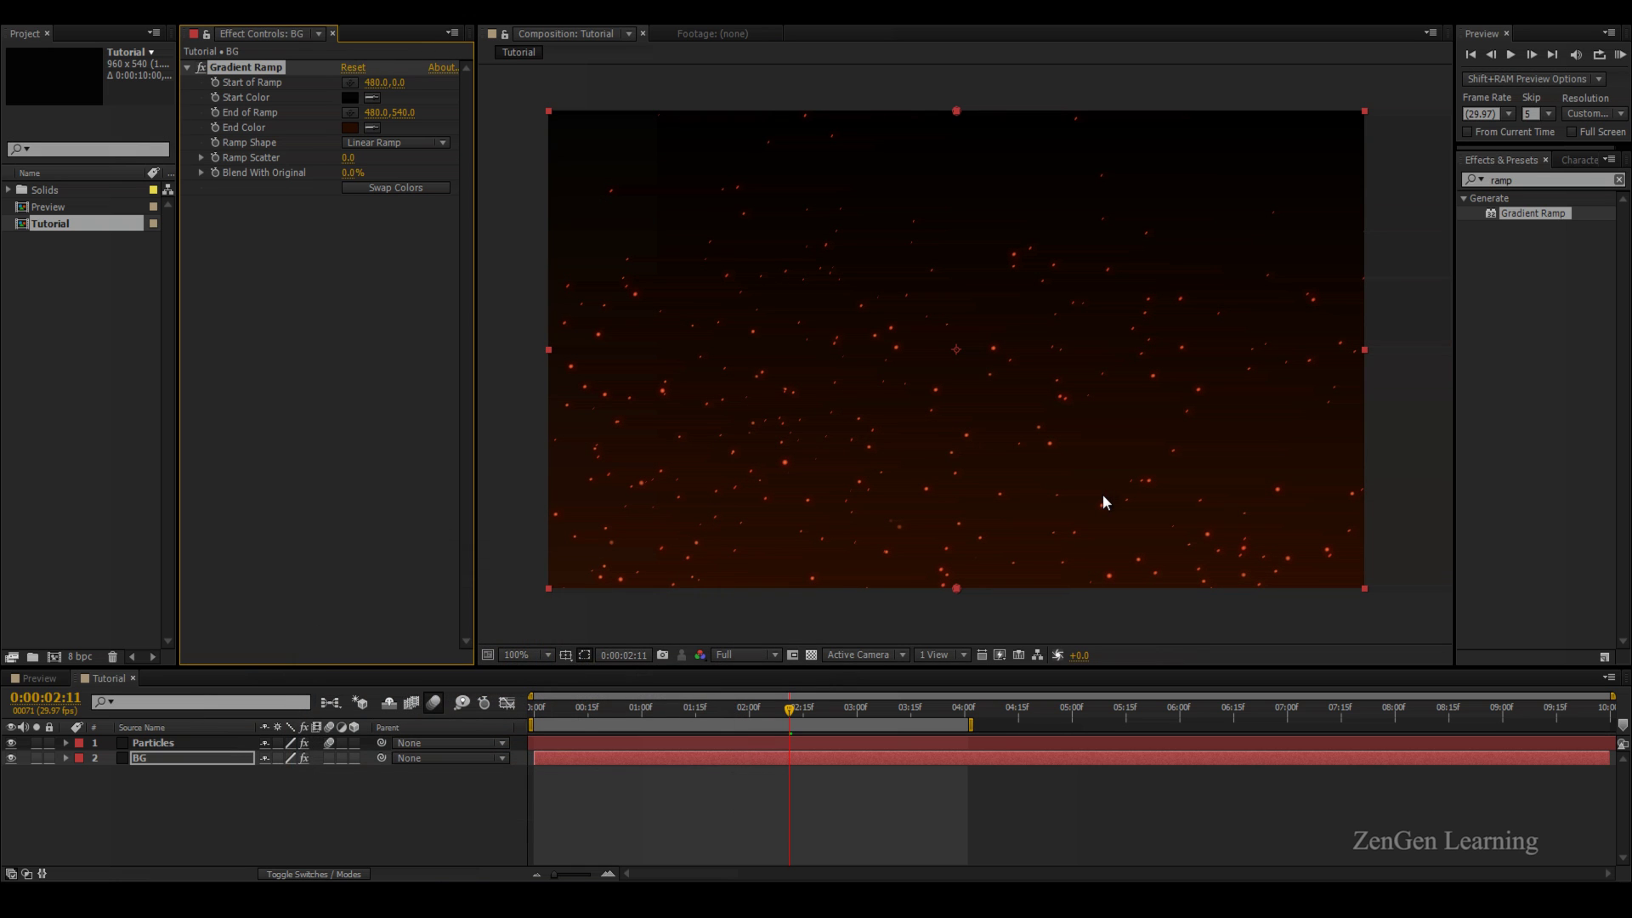
# Move the BG gradient's Start of Ramp point outside the frame's upper-right corner, to about 1388, -286
pyautogui.scroll(-1, 1103, 502)
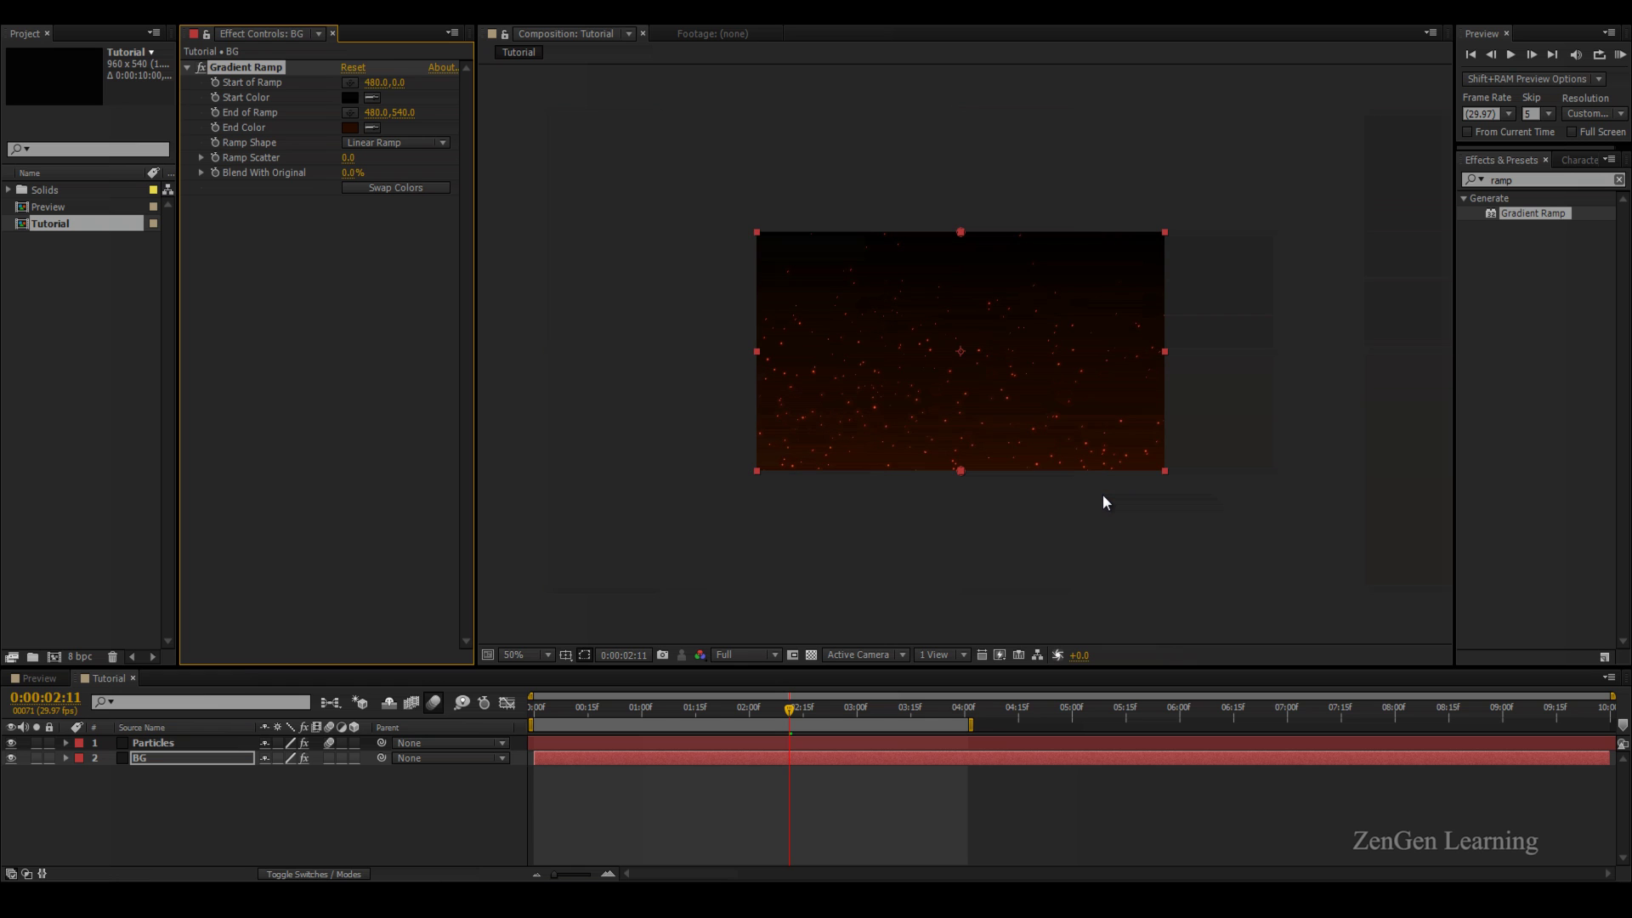
pyautogui.moveTo(960, 233); pyautogui.dragTo(1347, 110)
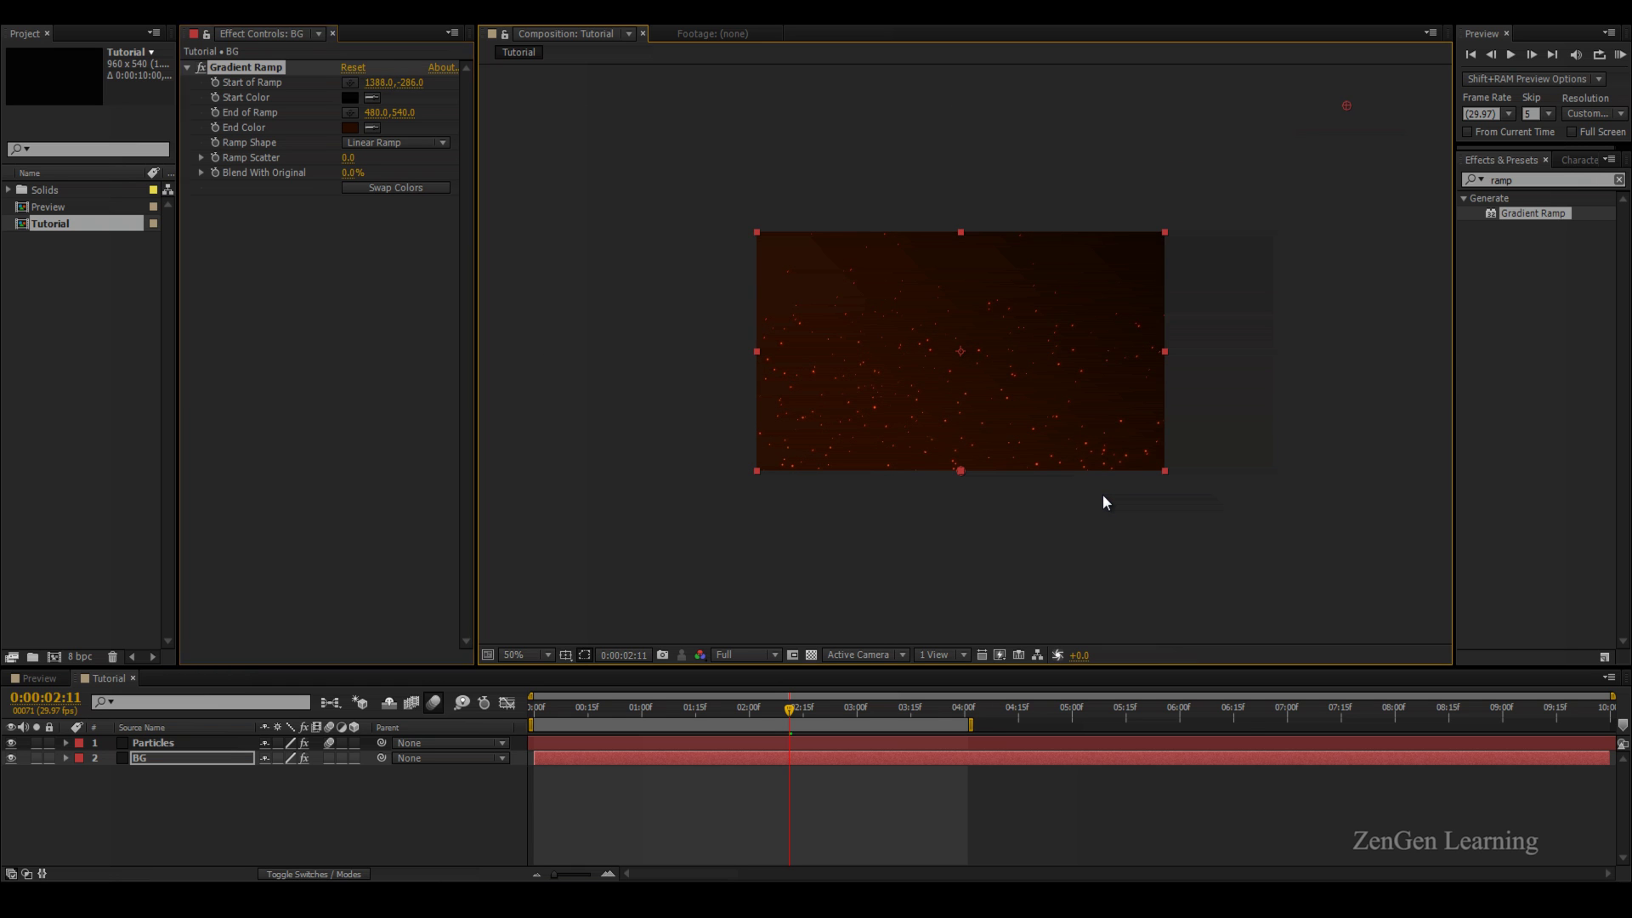
pyautogui.scroll(1, 1103, 503)
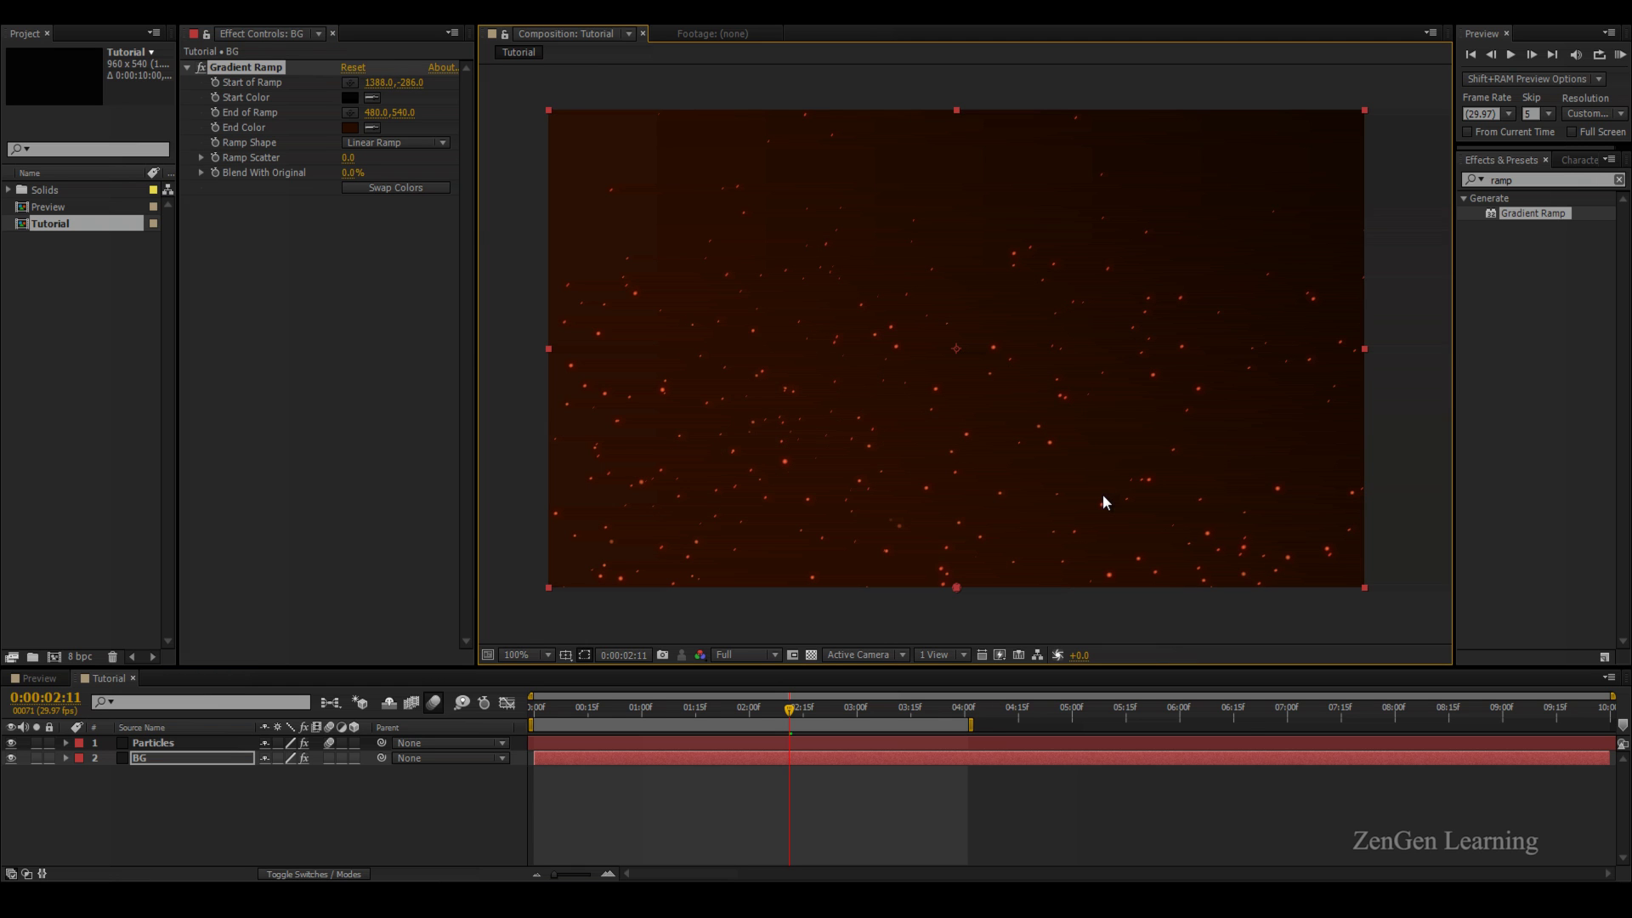
# Change the Gradient Ramp's shape to Radial Ramp and move its End of Ramp point to the frame's lower-left corner, about -4, 546
pyautogui.click(395, 142)
pyautogui.click(395, 180)
pyautogui.scroll(-1, 1103, 502)
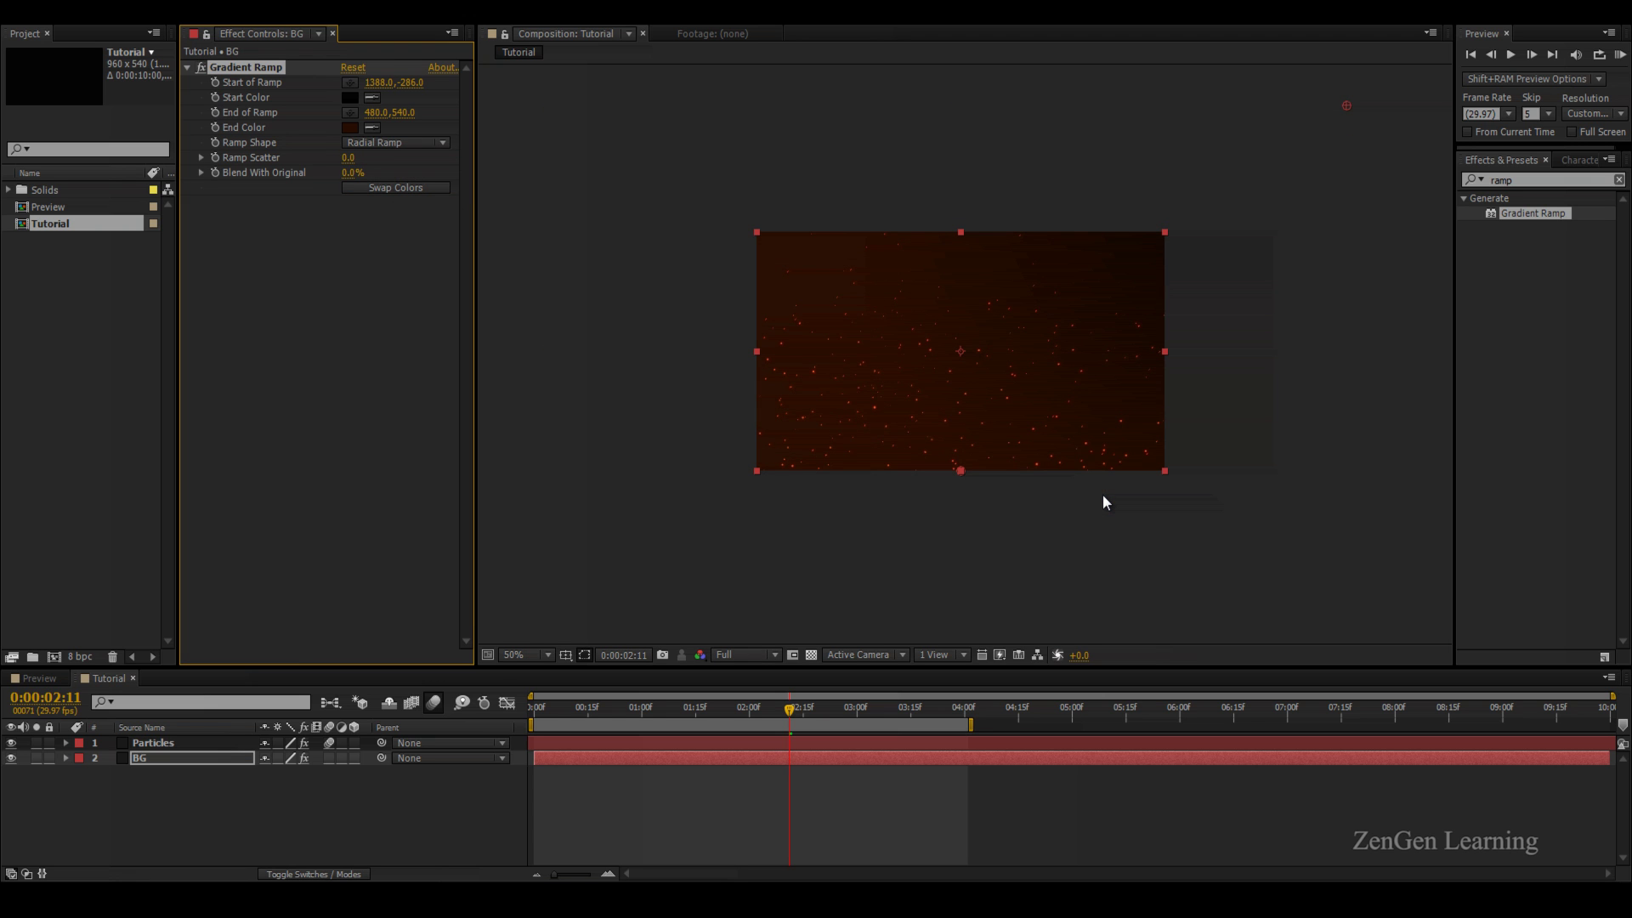
pyautogui.moveTo(885, 482); pyautogui.dragTo(755, 463)
pyautogui.scroll(1, 1103, 503)
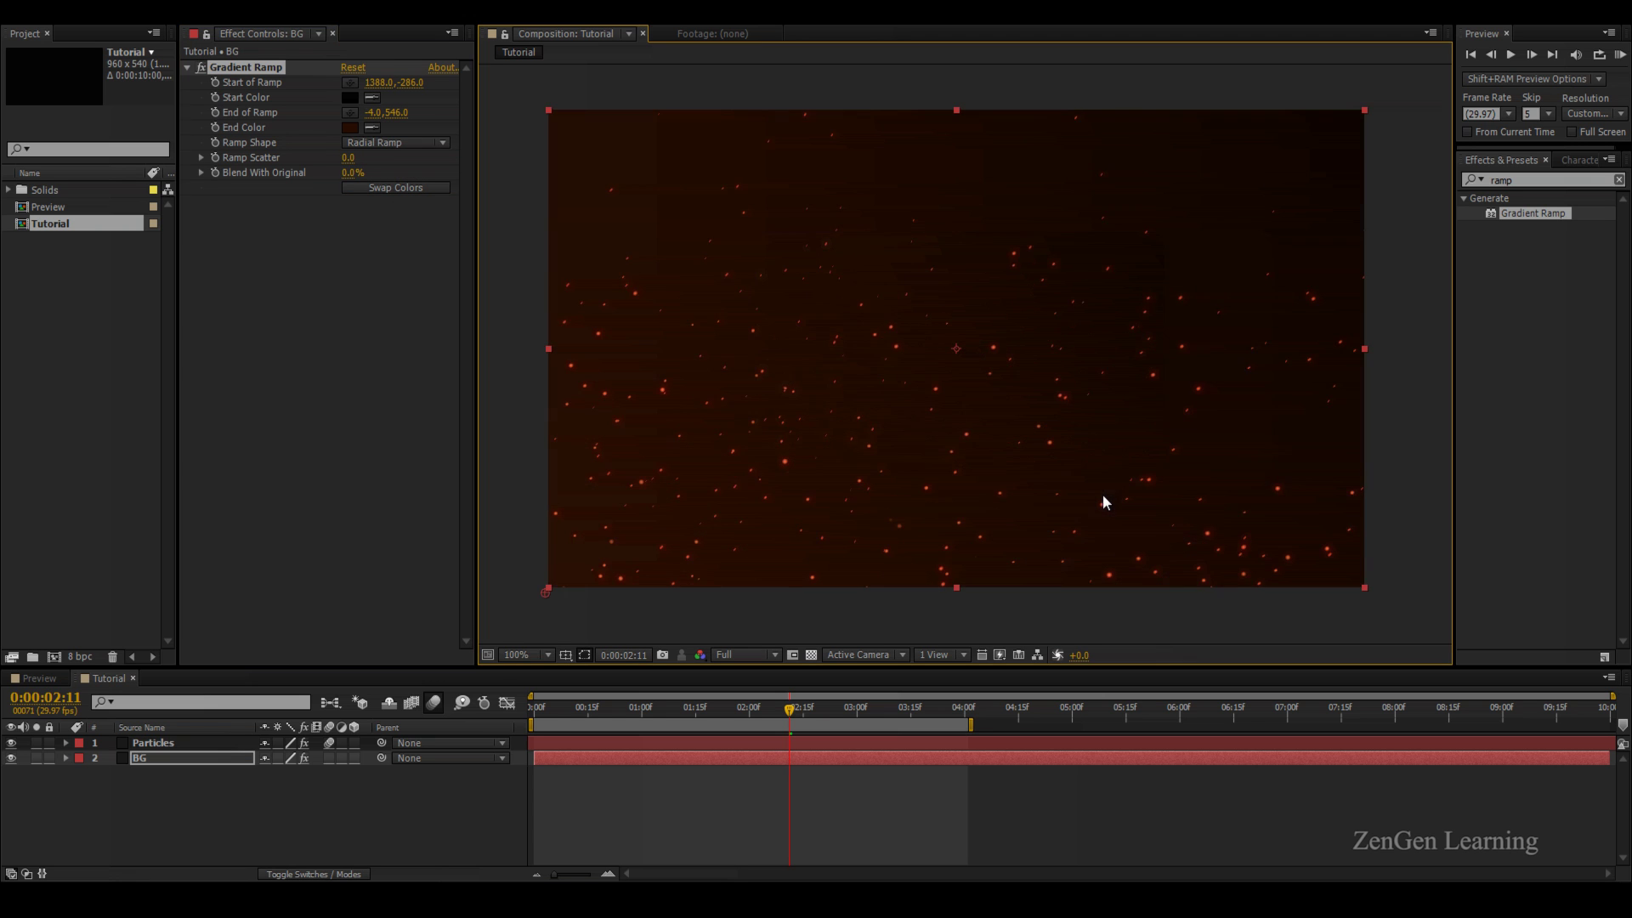
# Play a RAM preview of the Tutorial composition to check the embers against the radial background, and stop it
pyautogui.press('KP_0')
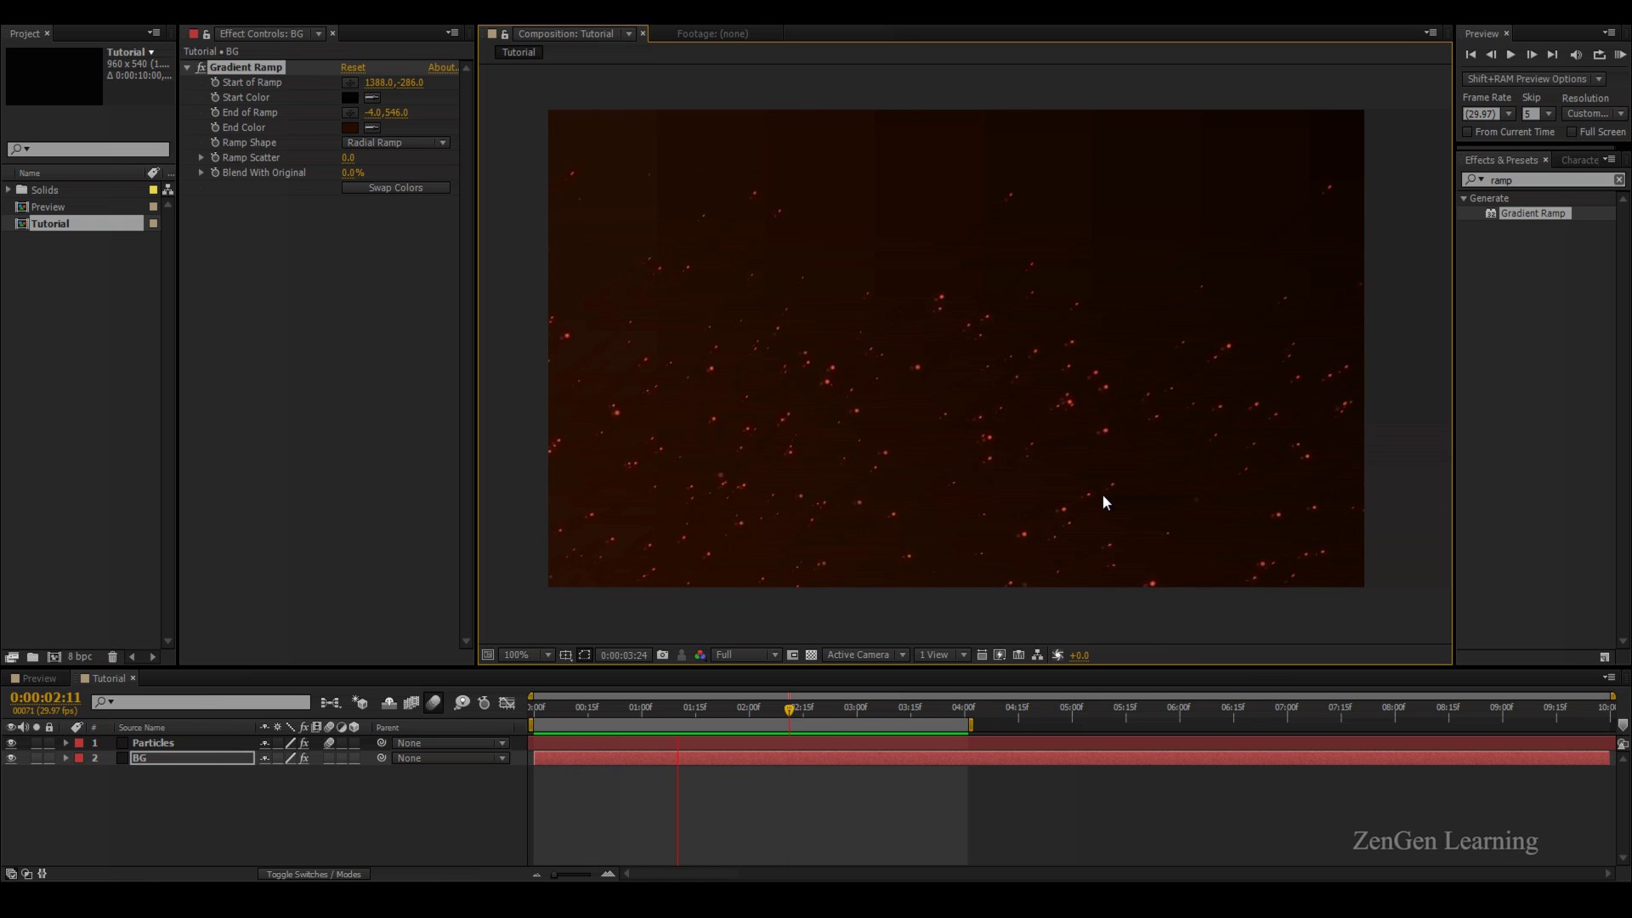
pyautogui.press('space')
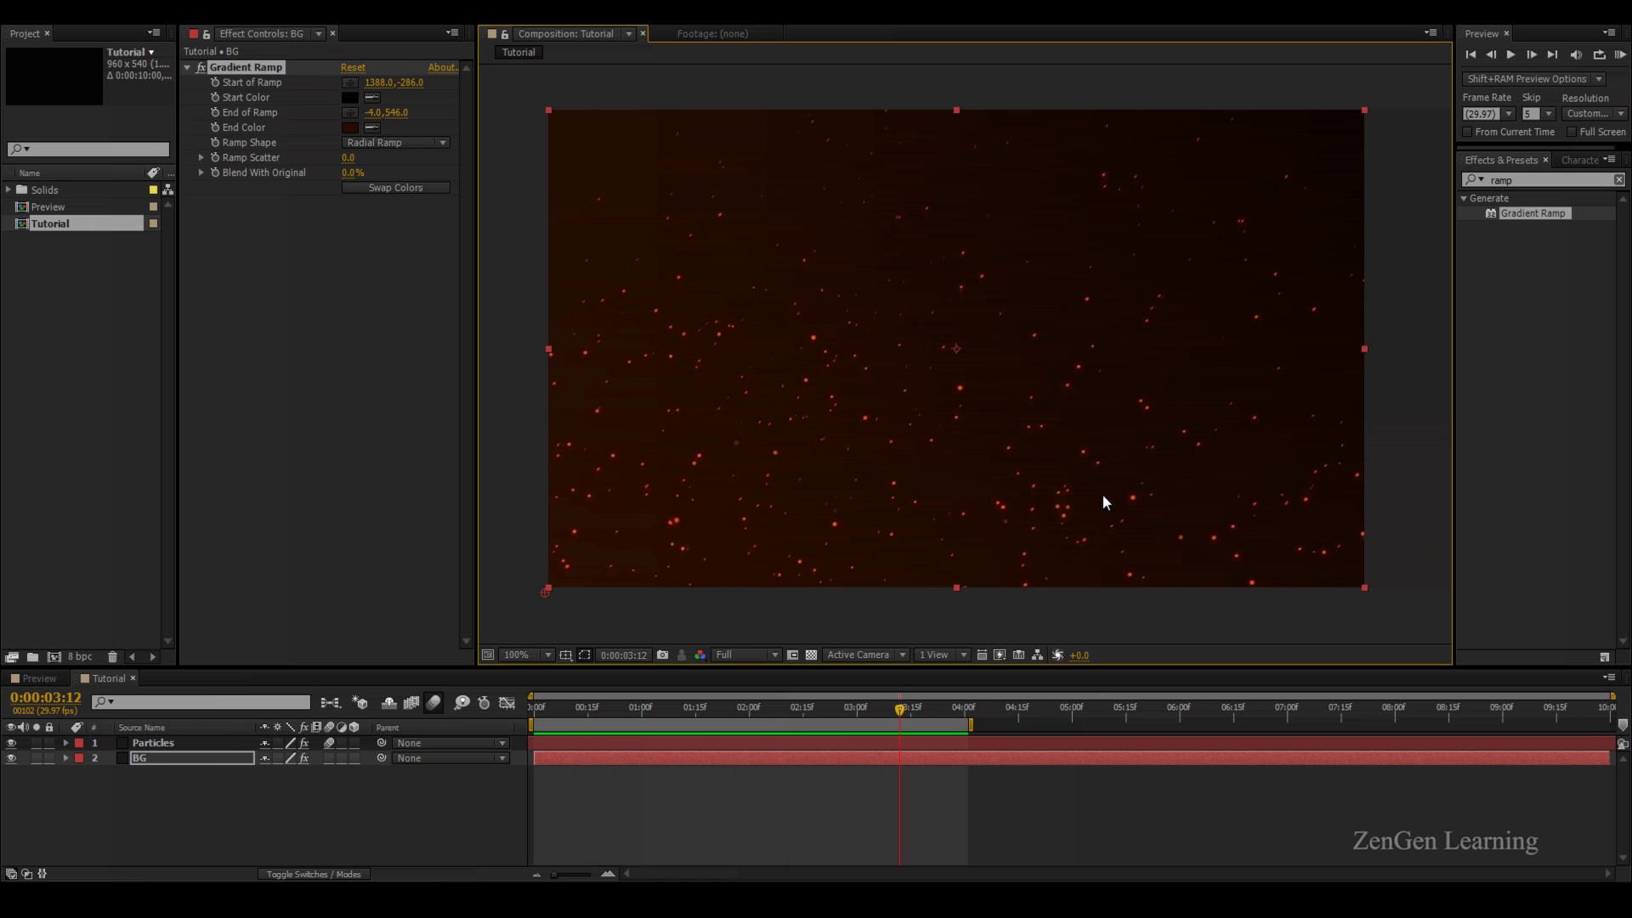